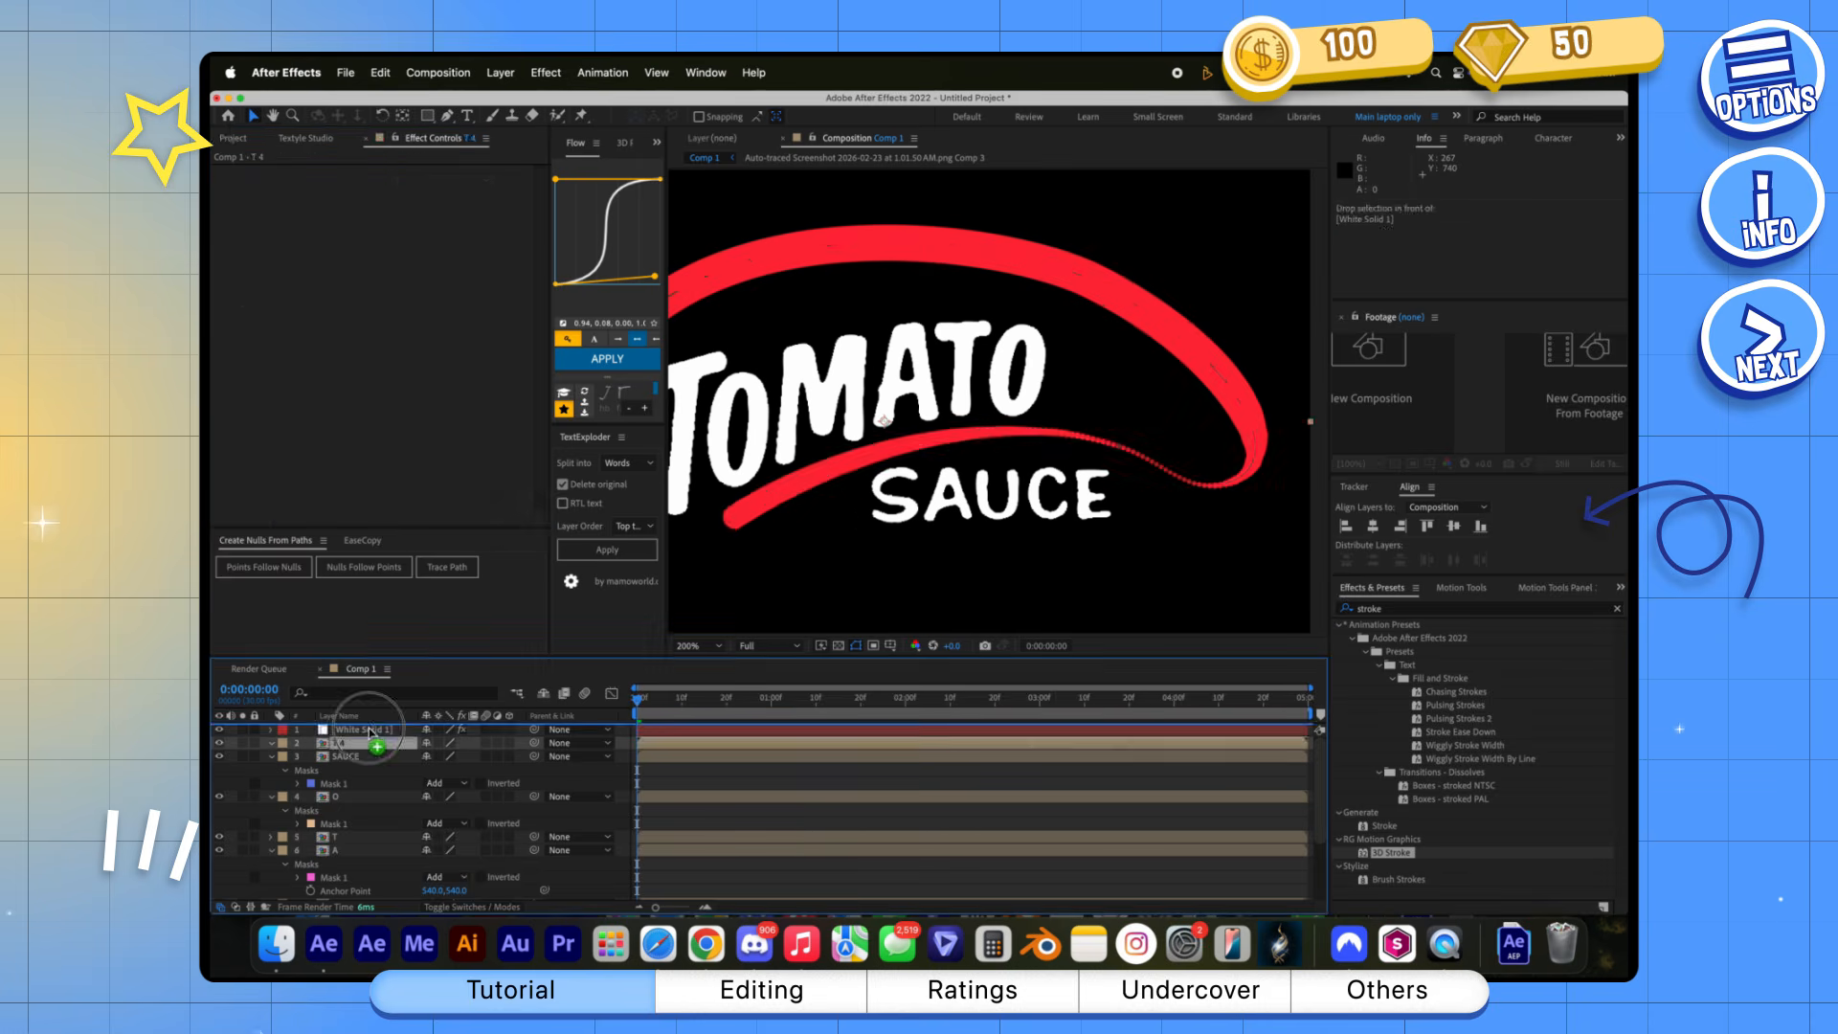
Refine White Solid 1's 3D Stroke Thickness Over Path taper, and raise the curve's low points to 100% at frame 14
{"action": "mouse_move", "coordinate": [307, 513]}
{"action": "left_mouse_down"}
{"action": "mouse_move", "coordinate": [360, 440]}
{"action": "mouse_move", "coordinate": [343, 533]}
{"action": "left_mouse_up"}
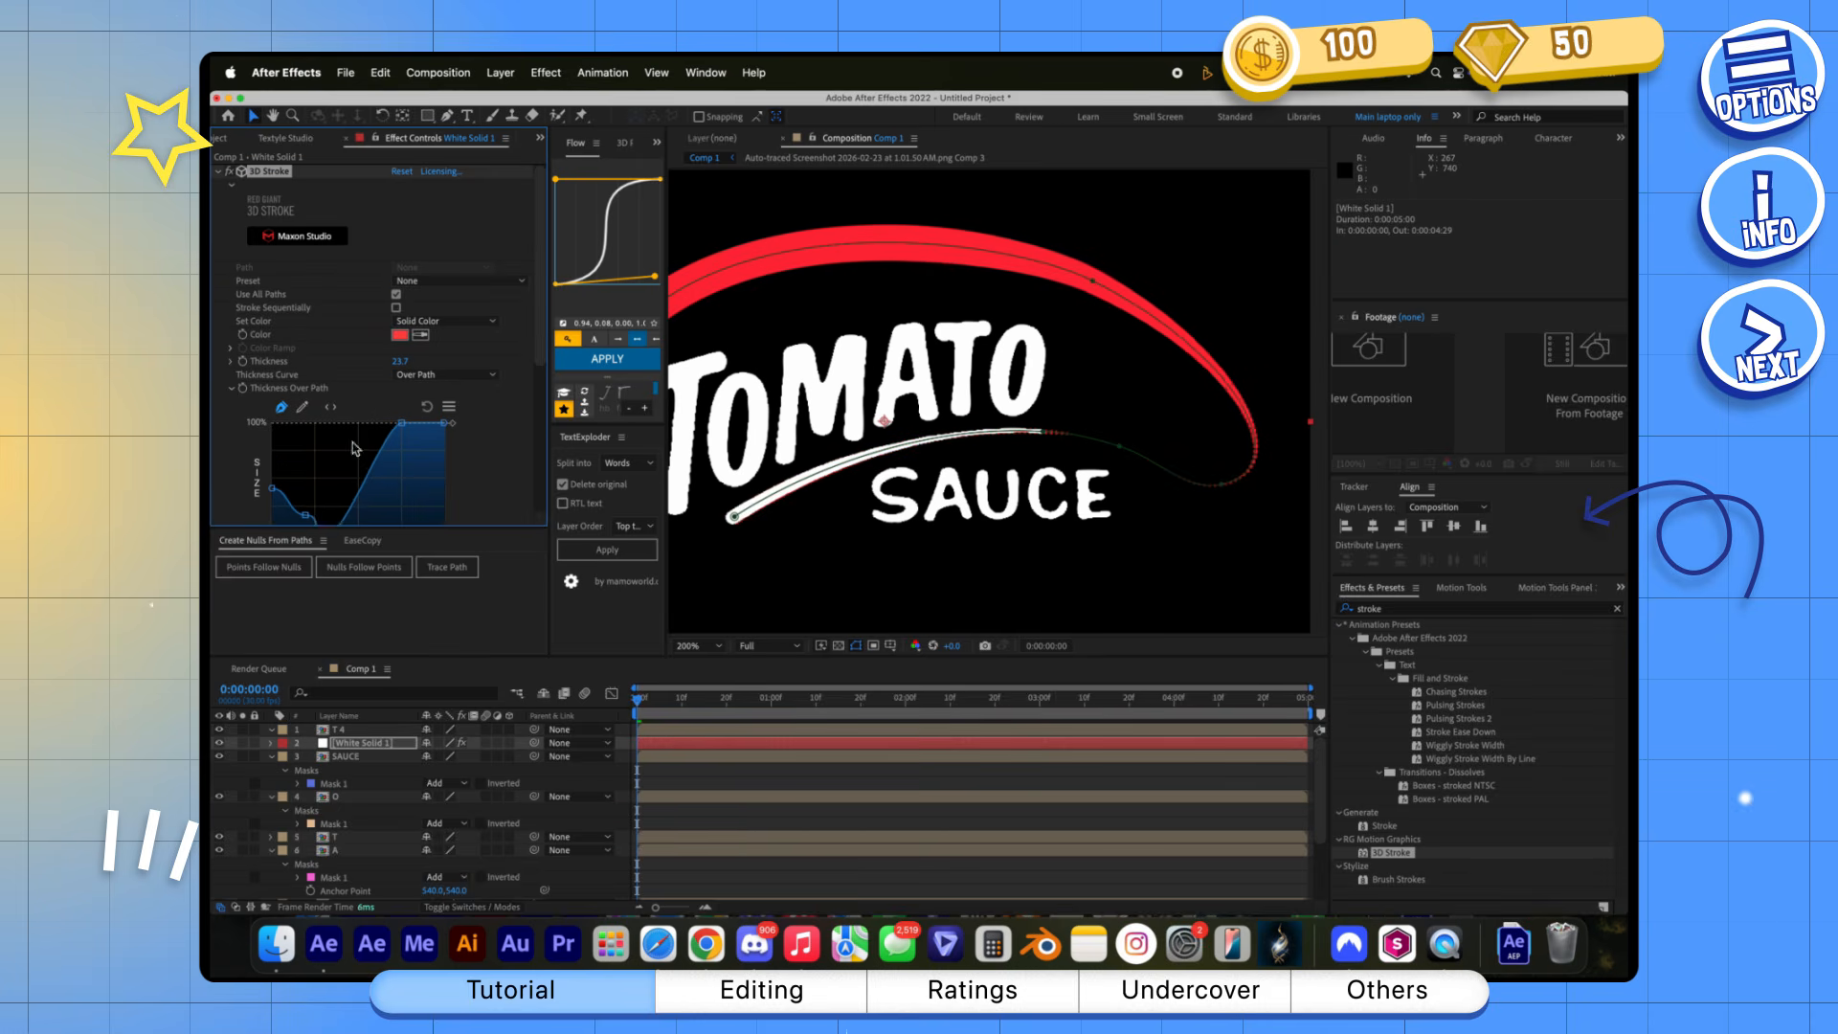
{"action": "scroll", "coordinate": [343, 479], "scroll_direction": "down", "scroll_amount": 2}
{"action": "left_click_drag", "start_coordinate": [341, 464], "coordinate": [321, 464]}
{"action": "left_click_drag", "start_coordinate": [783, 699], "coordinate": [750, 707]}
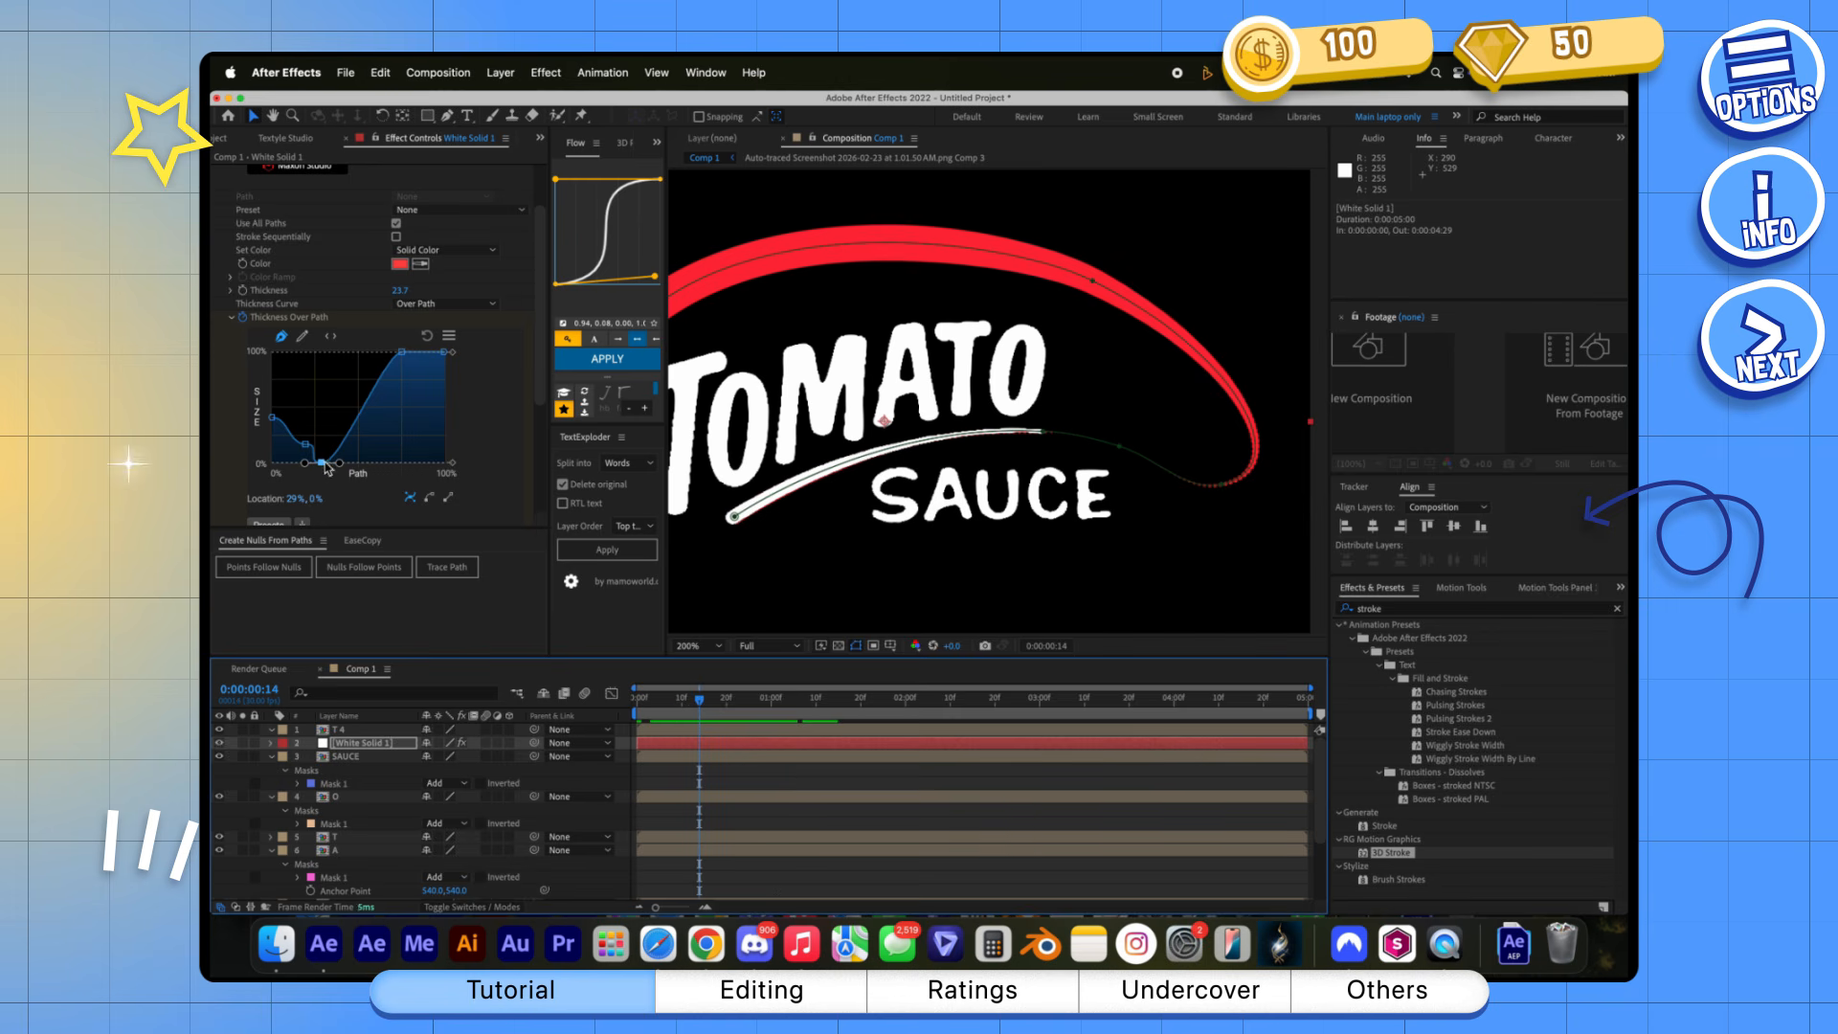
{"action": "left_click_drag", "start_coordinate": [328, 469], "coordinate": [337, 357]}
{"action": "left_click_drag", "start_coordinate": [307, 446], "coordinate": [307, 355]}
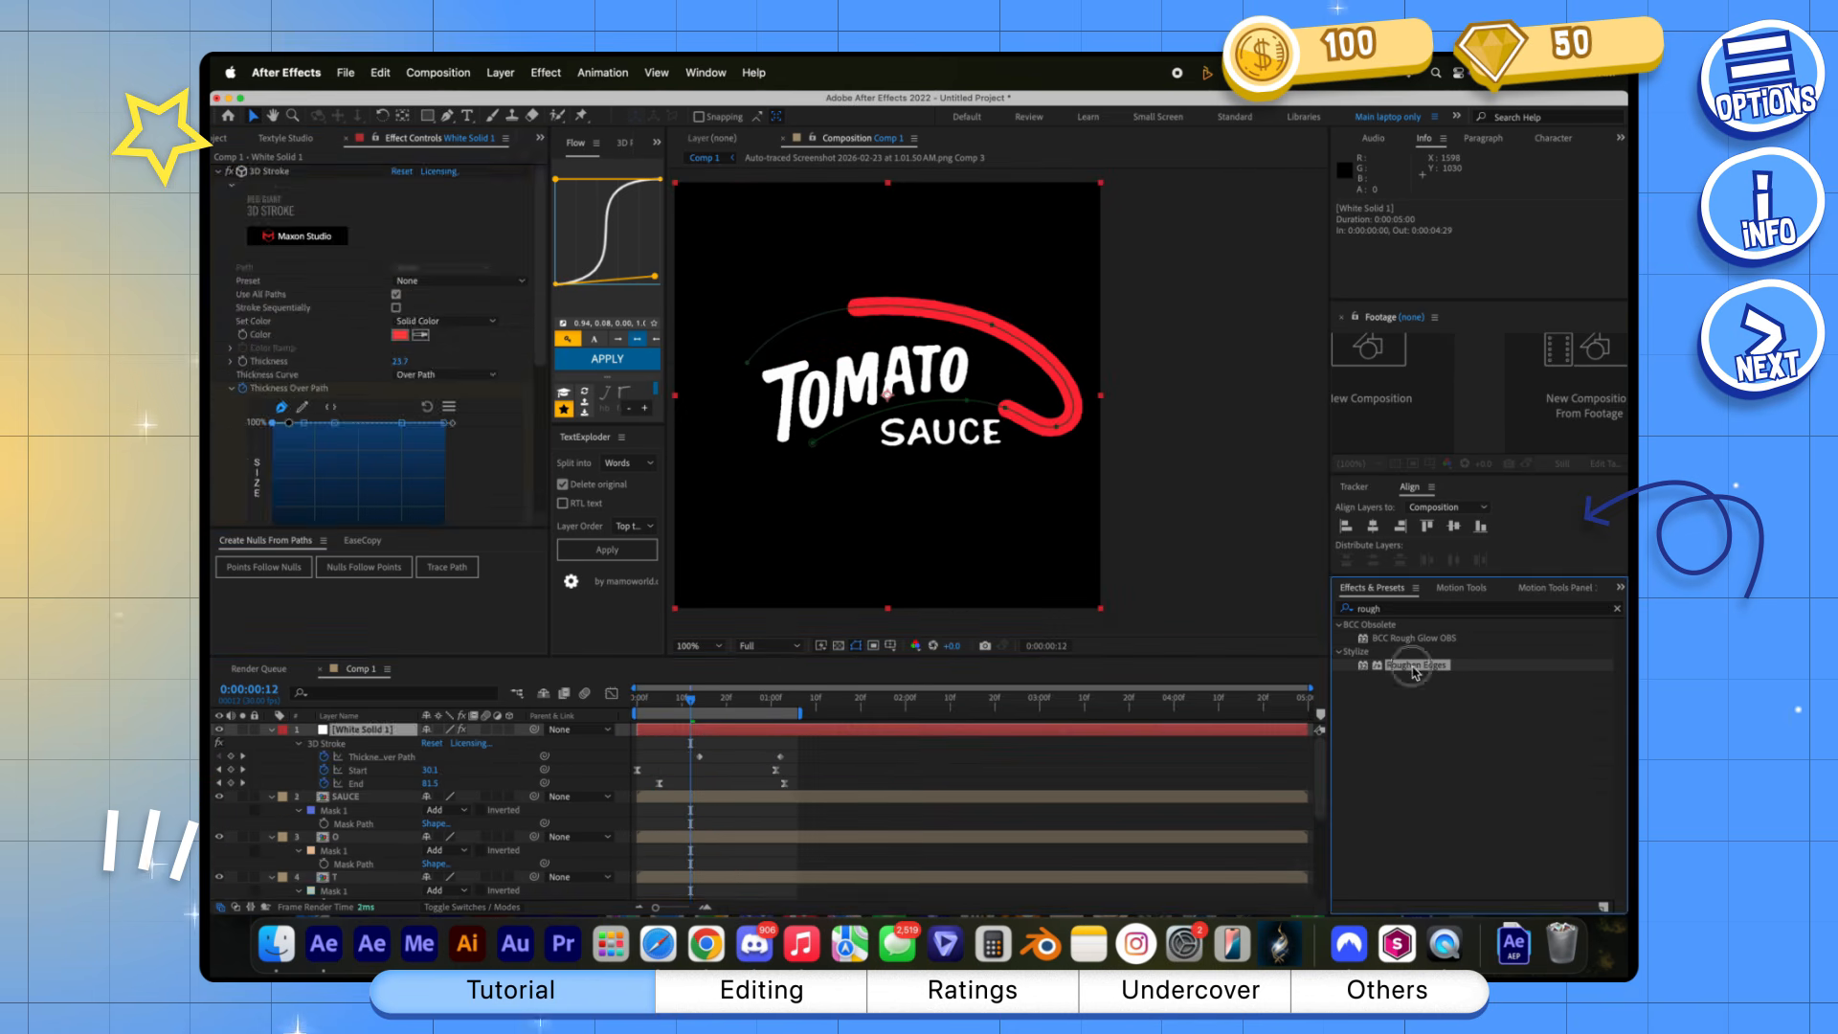
Apply Roughen Edges to White Solid 1 and keyframe its Border from 28.10 at frame 12 to 0 at frame 29
{"action": "double_click", "coordinate": [1415, 667]}
{"action": "left_click", "coordinate": [478, 409]}
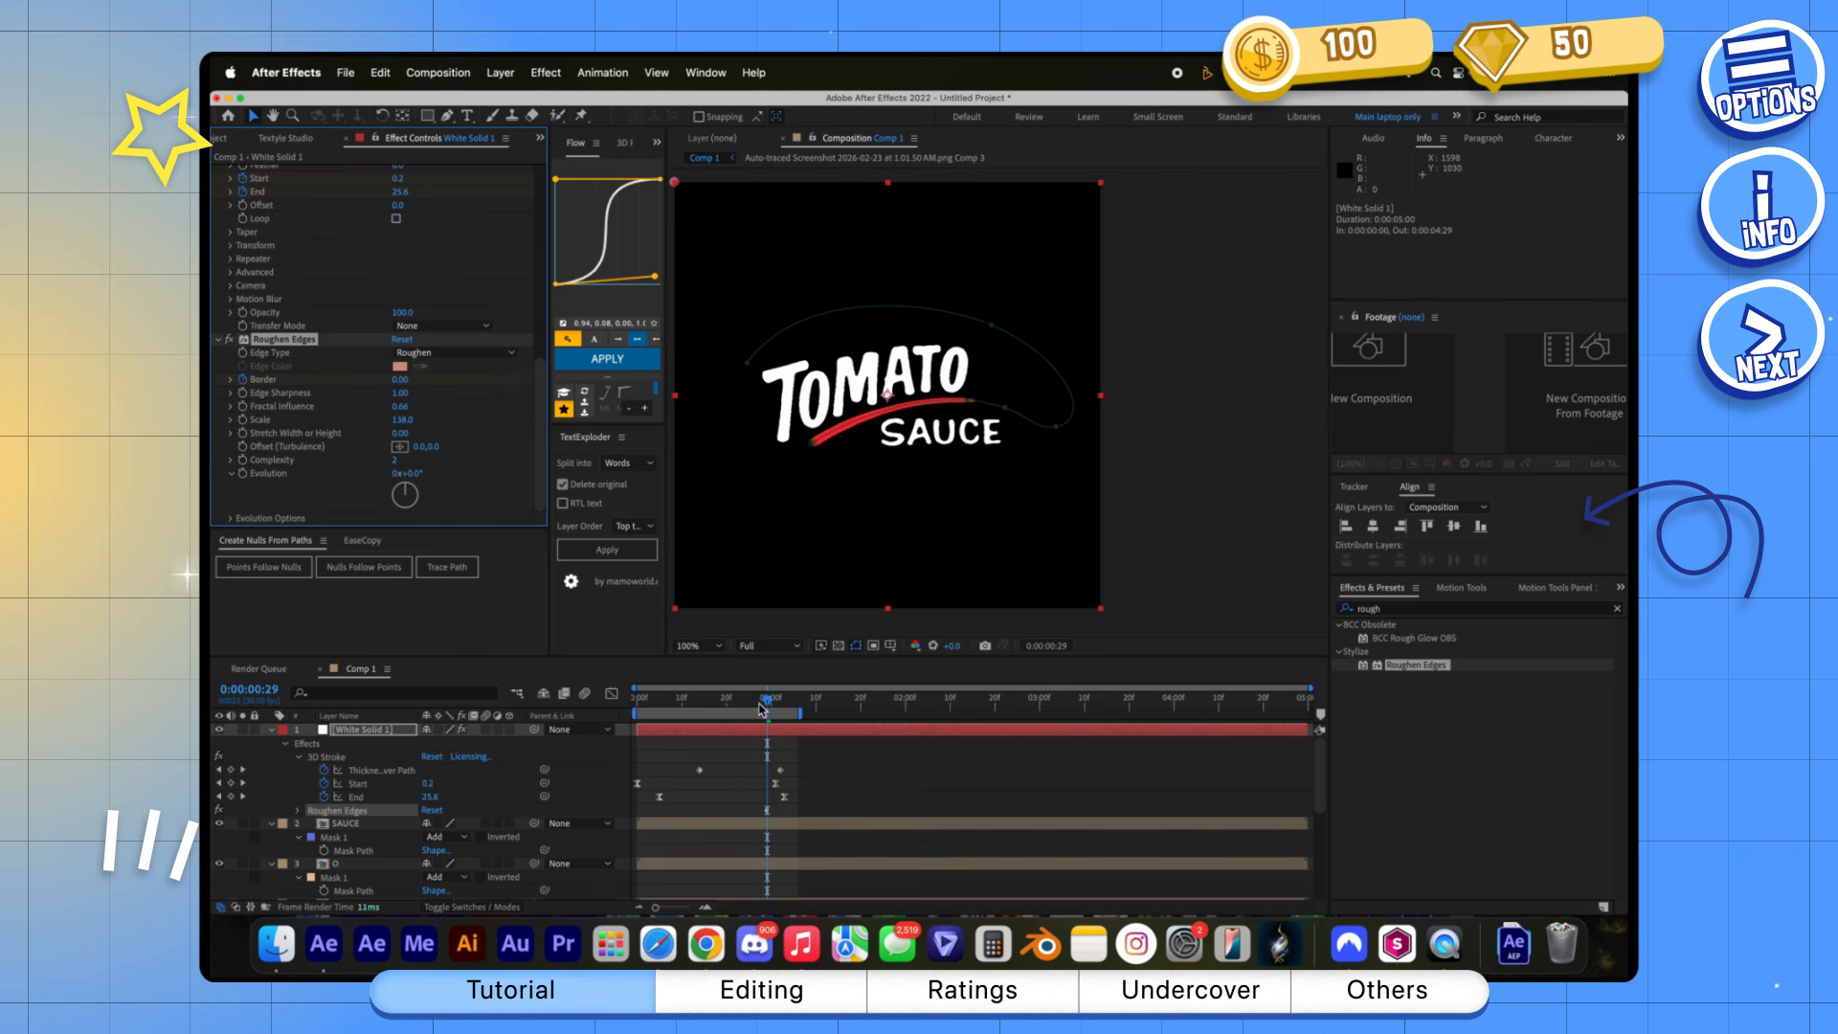
{"action": "left_click_drag", "start_coordinate": [763, 708], "coordinate": [692, 718]}
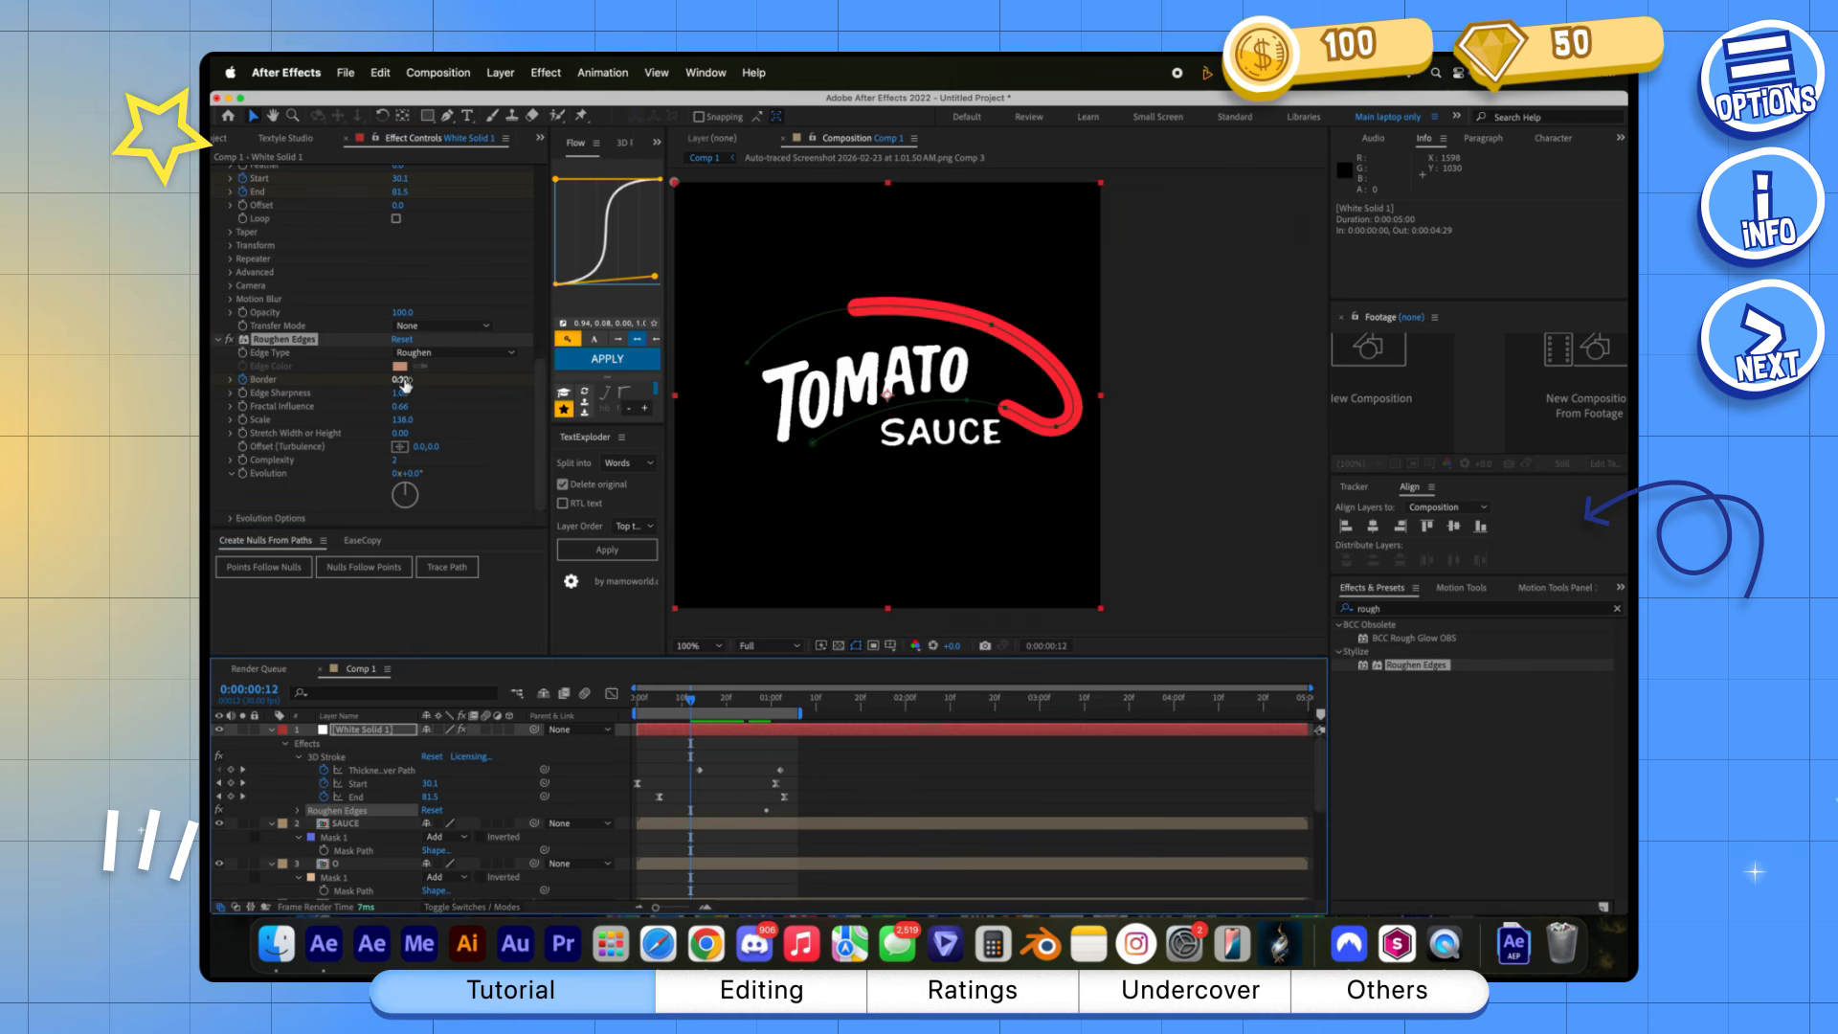
{"action": "left_click_drag", "start_coordinate": [403, 383], "coordinate": [1168, 397]}
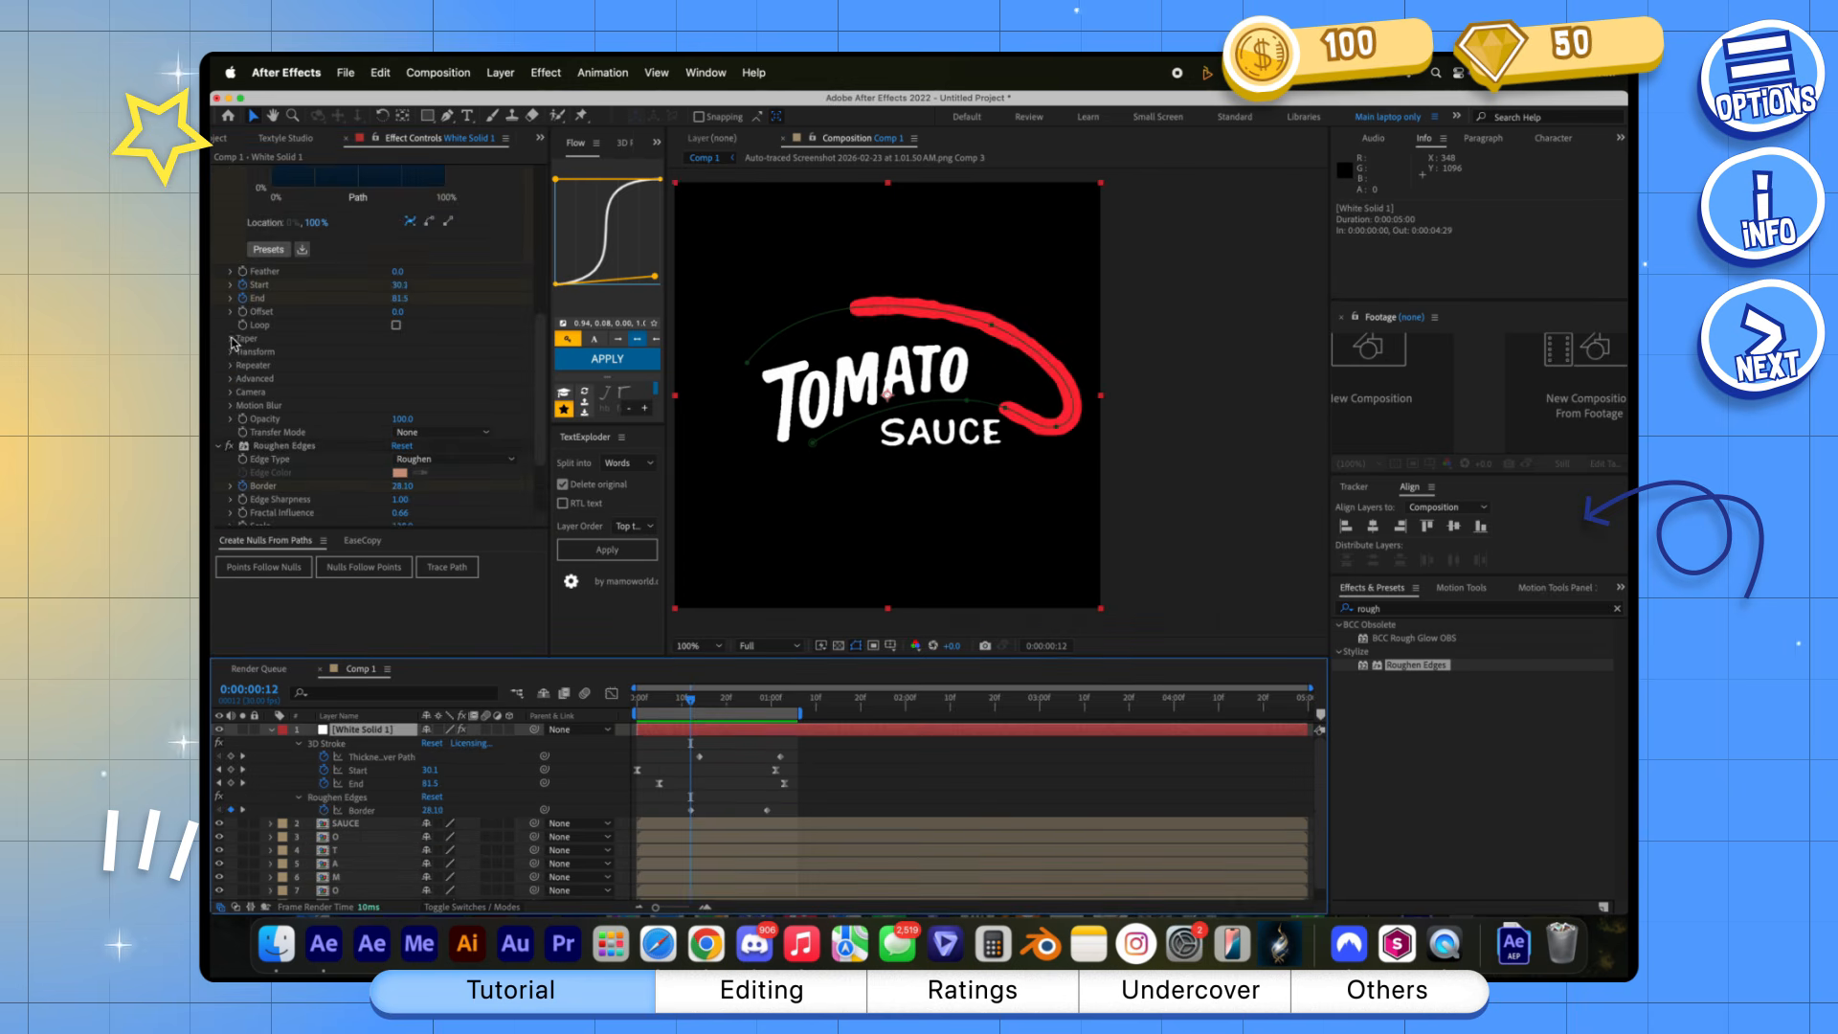
{"action": "left_click", "coordinate": [763, 712]}
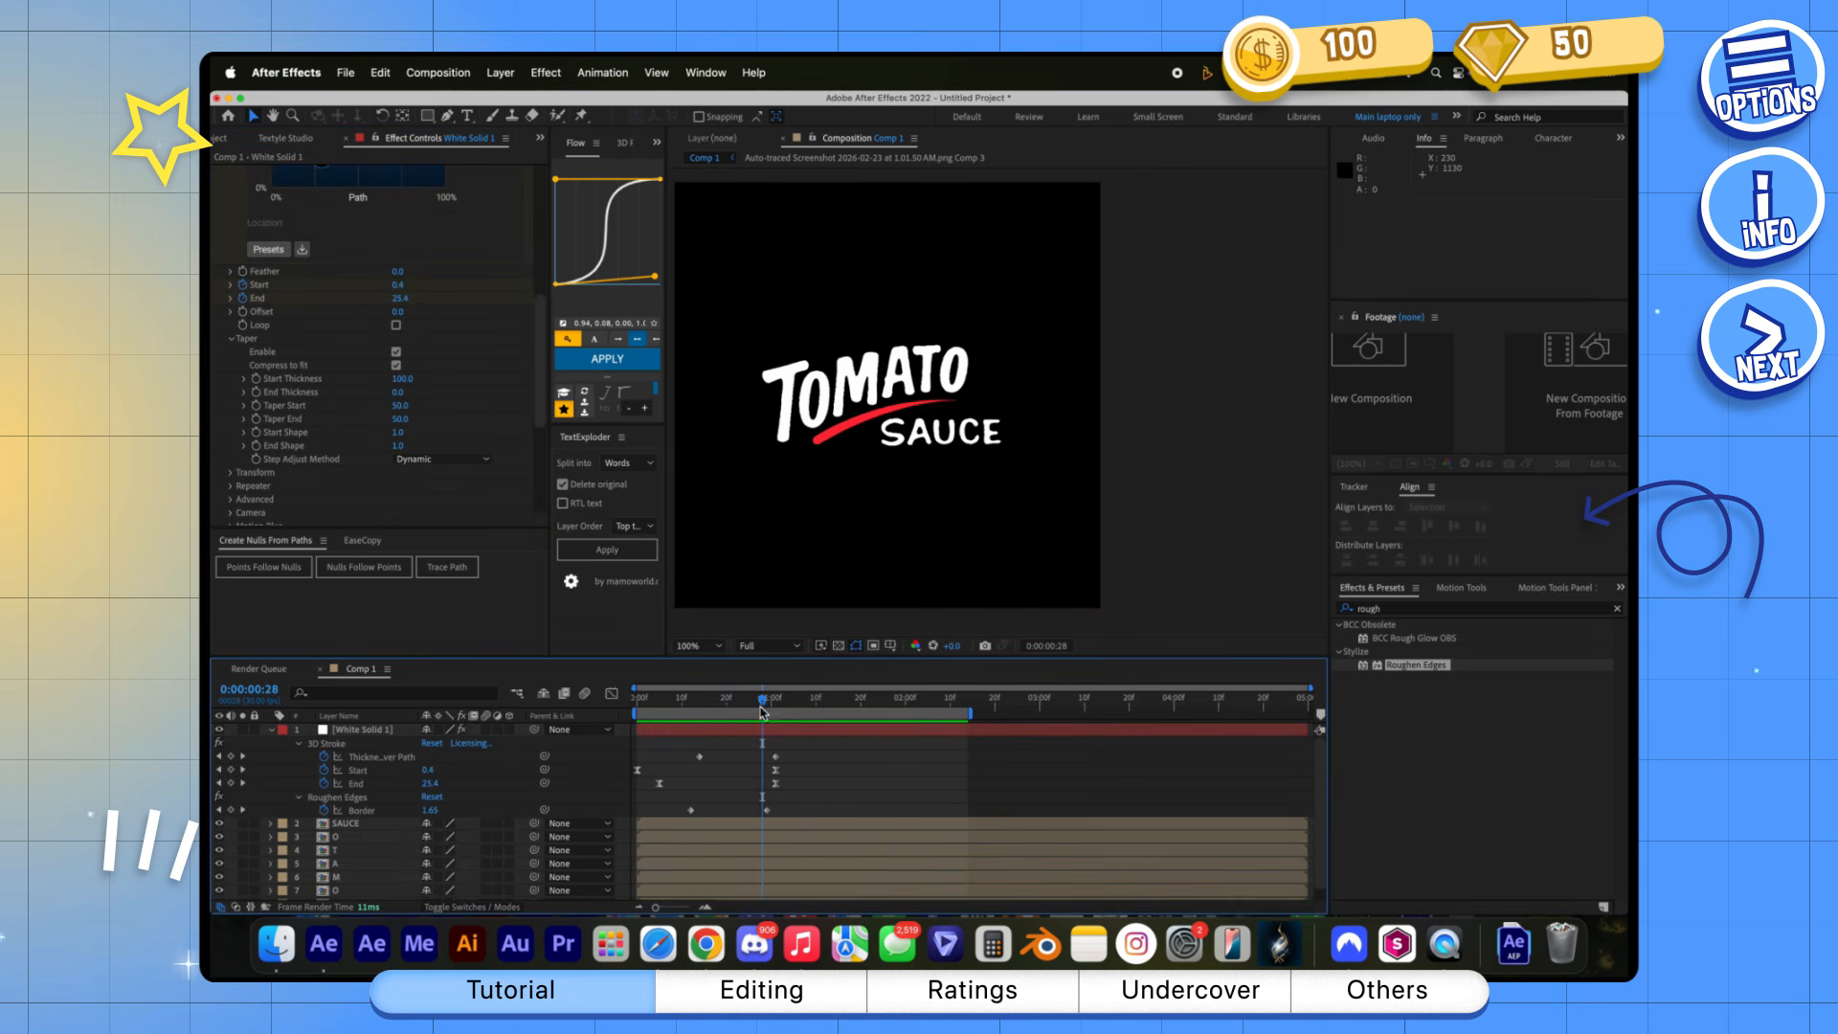
{"action": "mouse_move", "coordinate": [752, 701]}
{"action": "left_mouse_down"}
{"action": "mouse_move", "coordinate": [649, 706]}
{"action": "mouse_move", "coordinate": [719, 712]}
{"action": "left_mouse_up"}
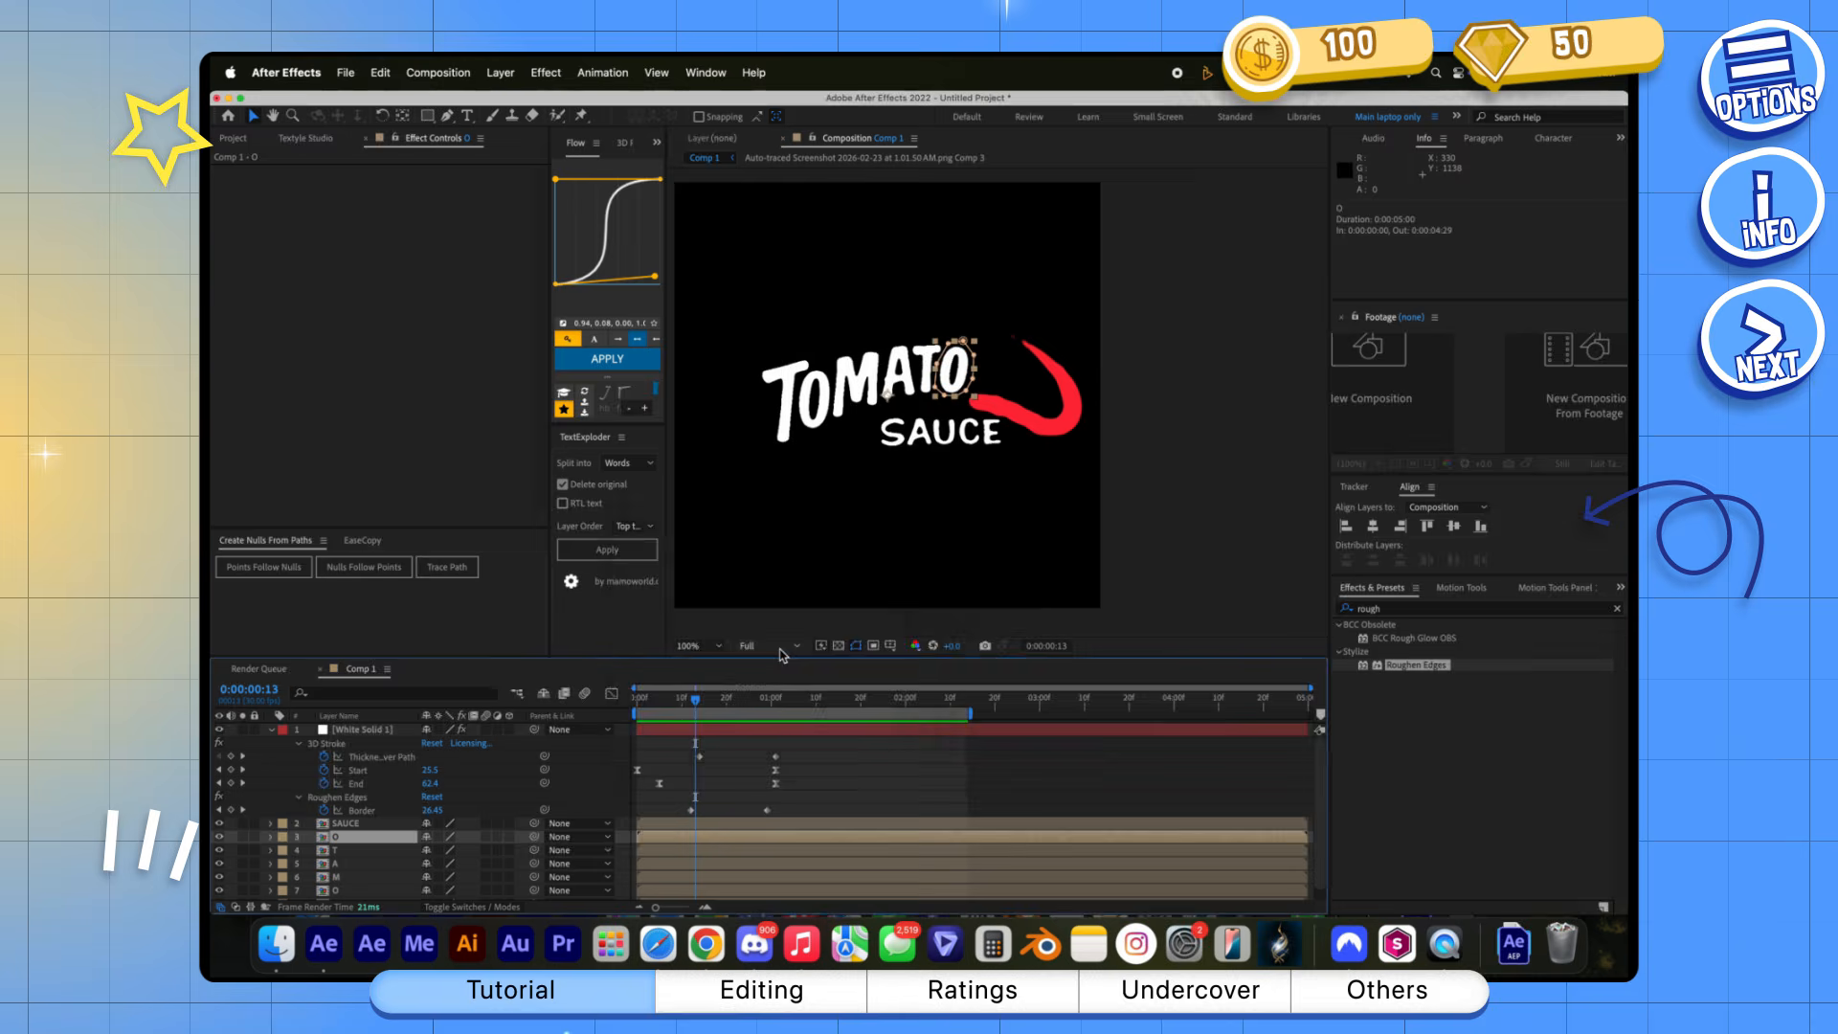
Pre-compose the last O, second T and A of TOMATO as separate compositions, moving all attributes
{"action": "key", "text": "ctrl+shift+c"}
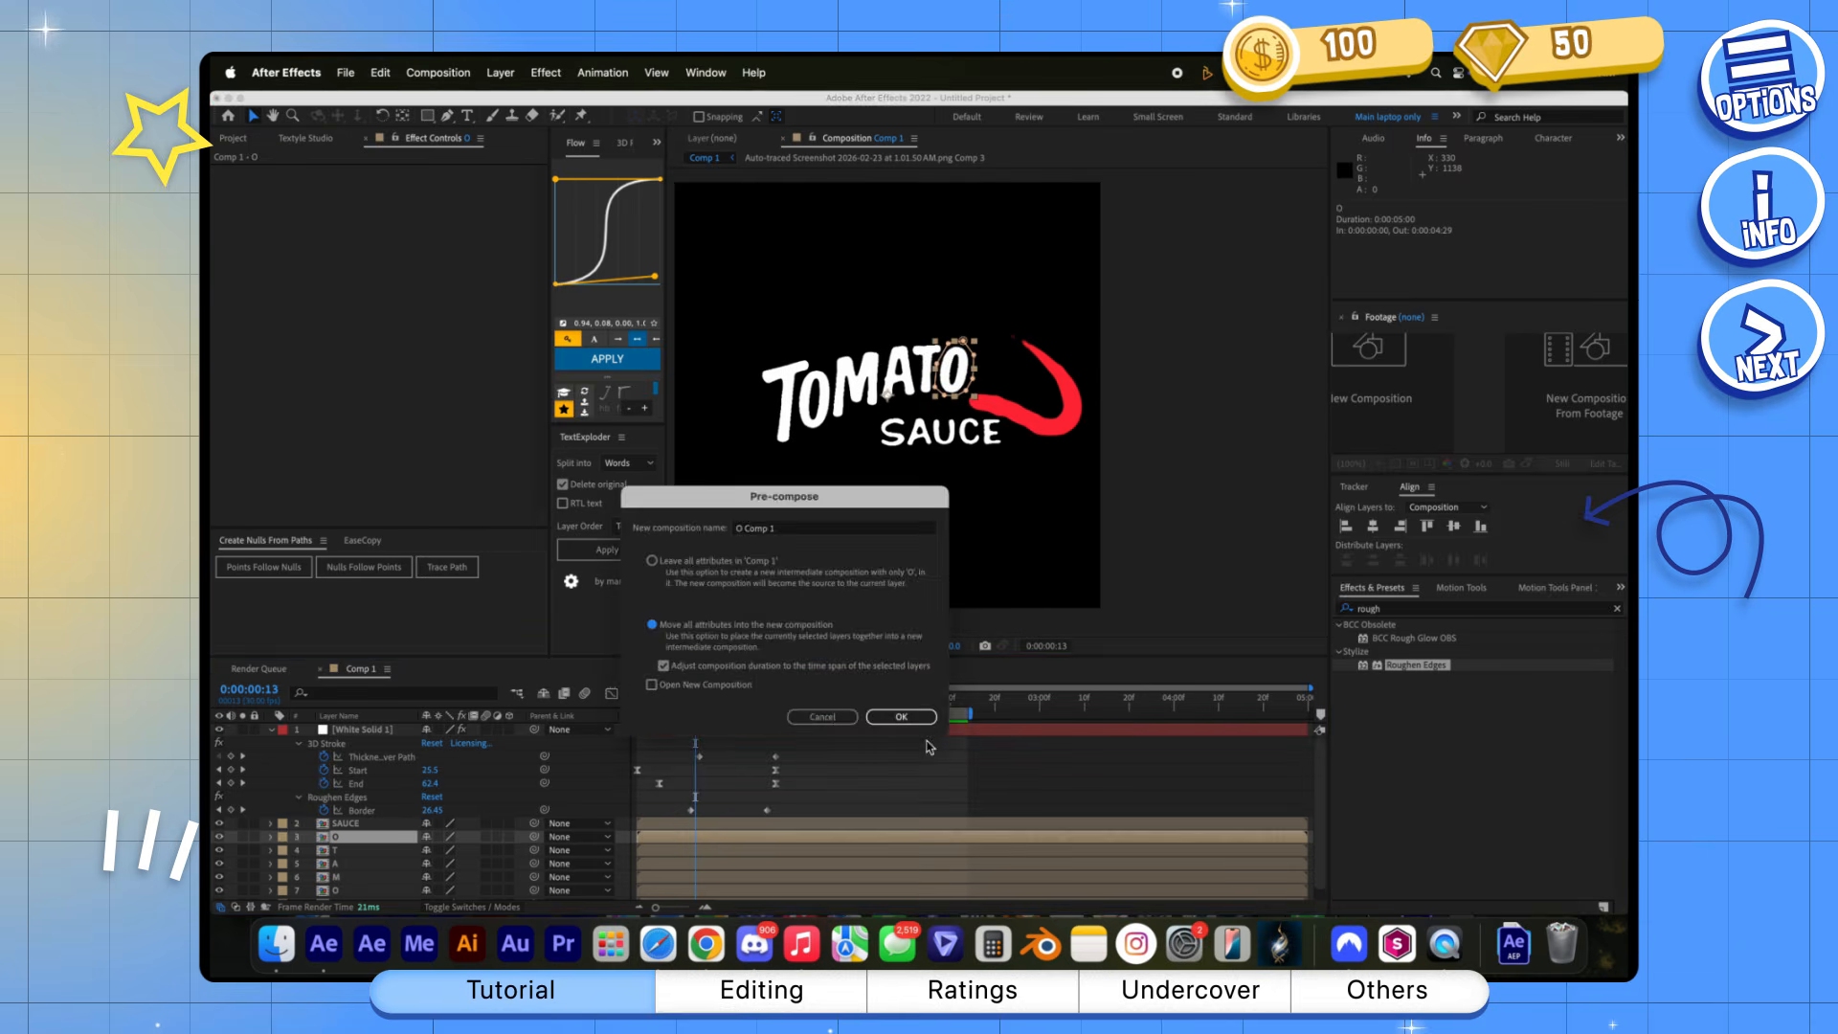
{"action": "key", "text": "Return"}
{"action": "key", "text": "ctrl+shift+c"}
{"action": "key", "text": "Return"}
{"action": "key", "text": "ctrl+Down"}
{"action": "key", "text": "ctrl+shift+c"}
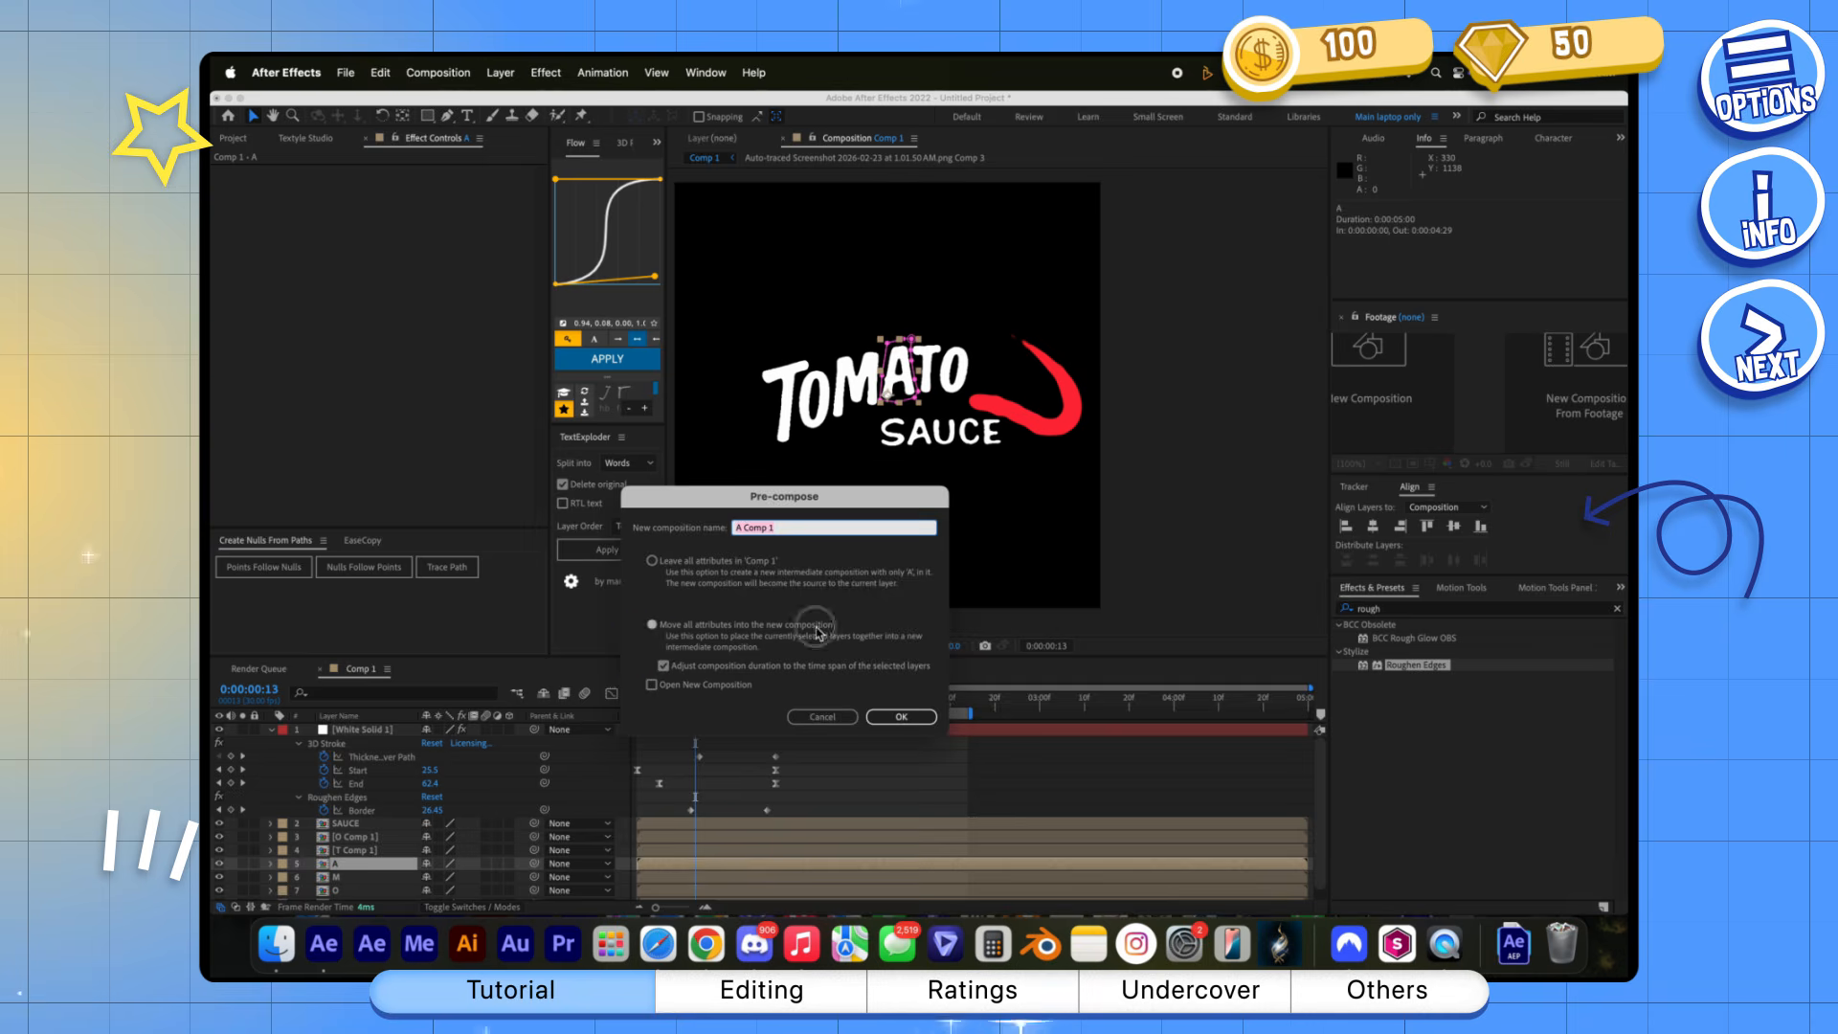
{"action": "key", "text": "Return"}
Pre-compose the M, first O and first T of TOMATO as separate compositions, moving all attributes
{"action": "key", "text": "ctrl+Down"}
{"action": "key", "text": "ctrl+shift+c"}
{"action": "key", "text": "Return"}
{"action": "key", "text": "ctrl+Down"}
{"action": "key", "text": "ctrl+shift+c"}
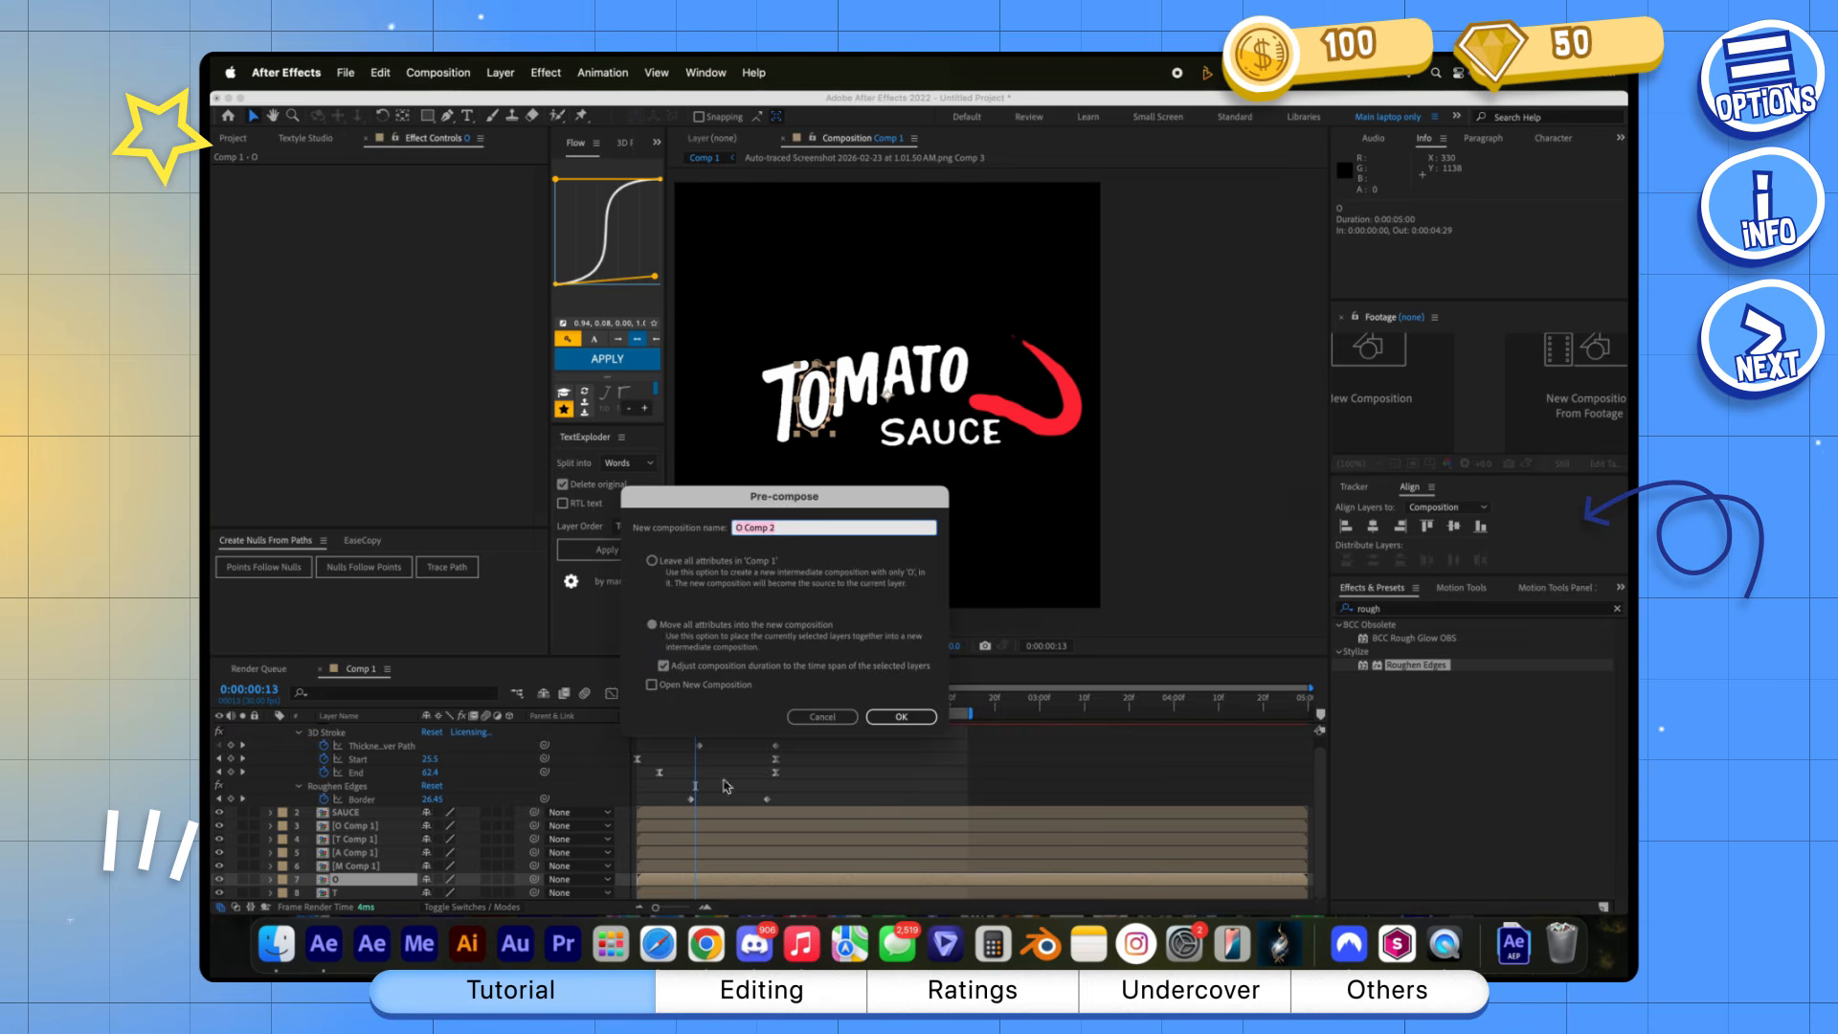
{"action": "key", "text": "Return"}
{"action": "key", "text": "ctrl+Down"}
{"action": "key", "text": "ctrl+shift+c"}
{"action": "left_click", "coordinate": [912, 724]}
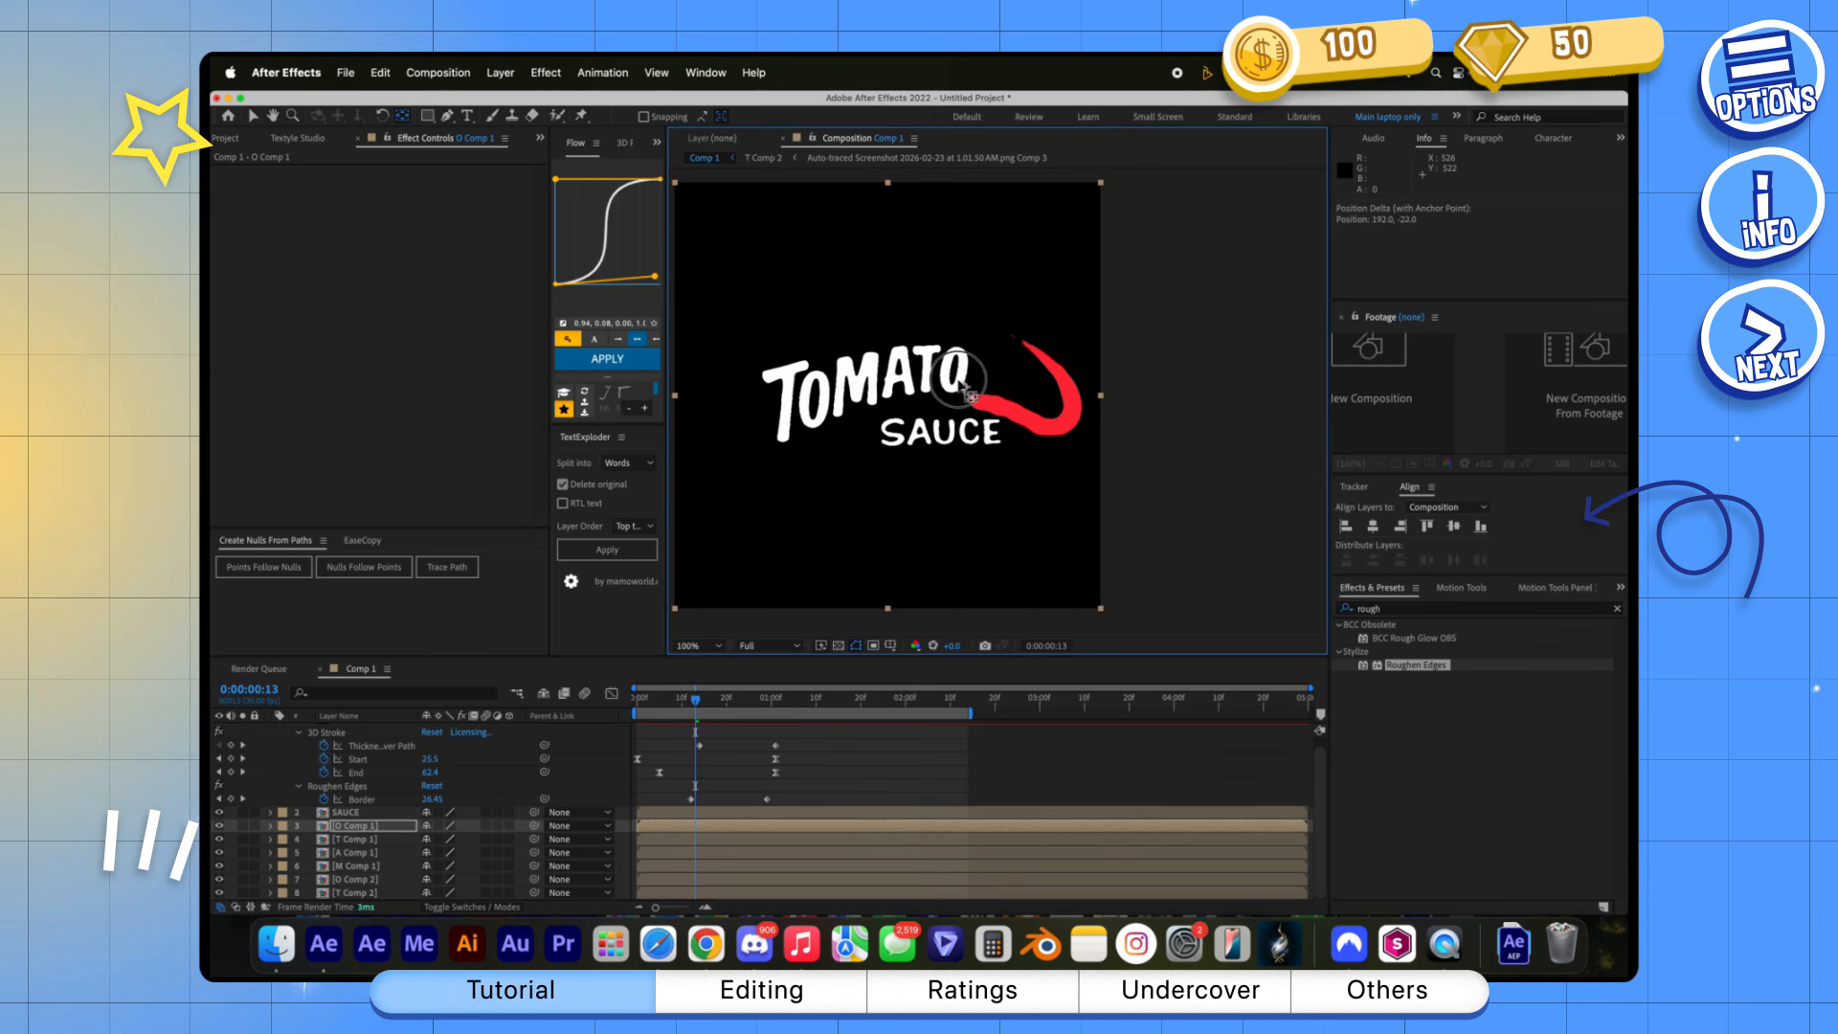
Keyframe O Comp 1's Scale from 0% at frame 13 to 100% at frame 28 with Easy Ease
{"action": "key", "text": "s"}
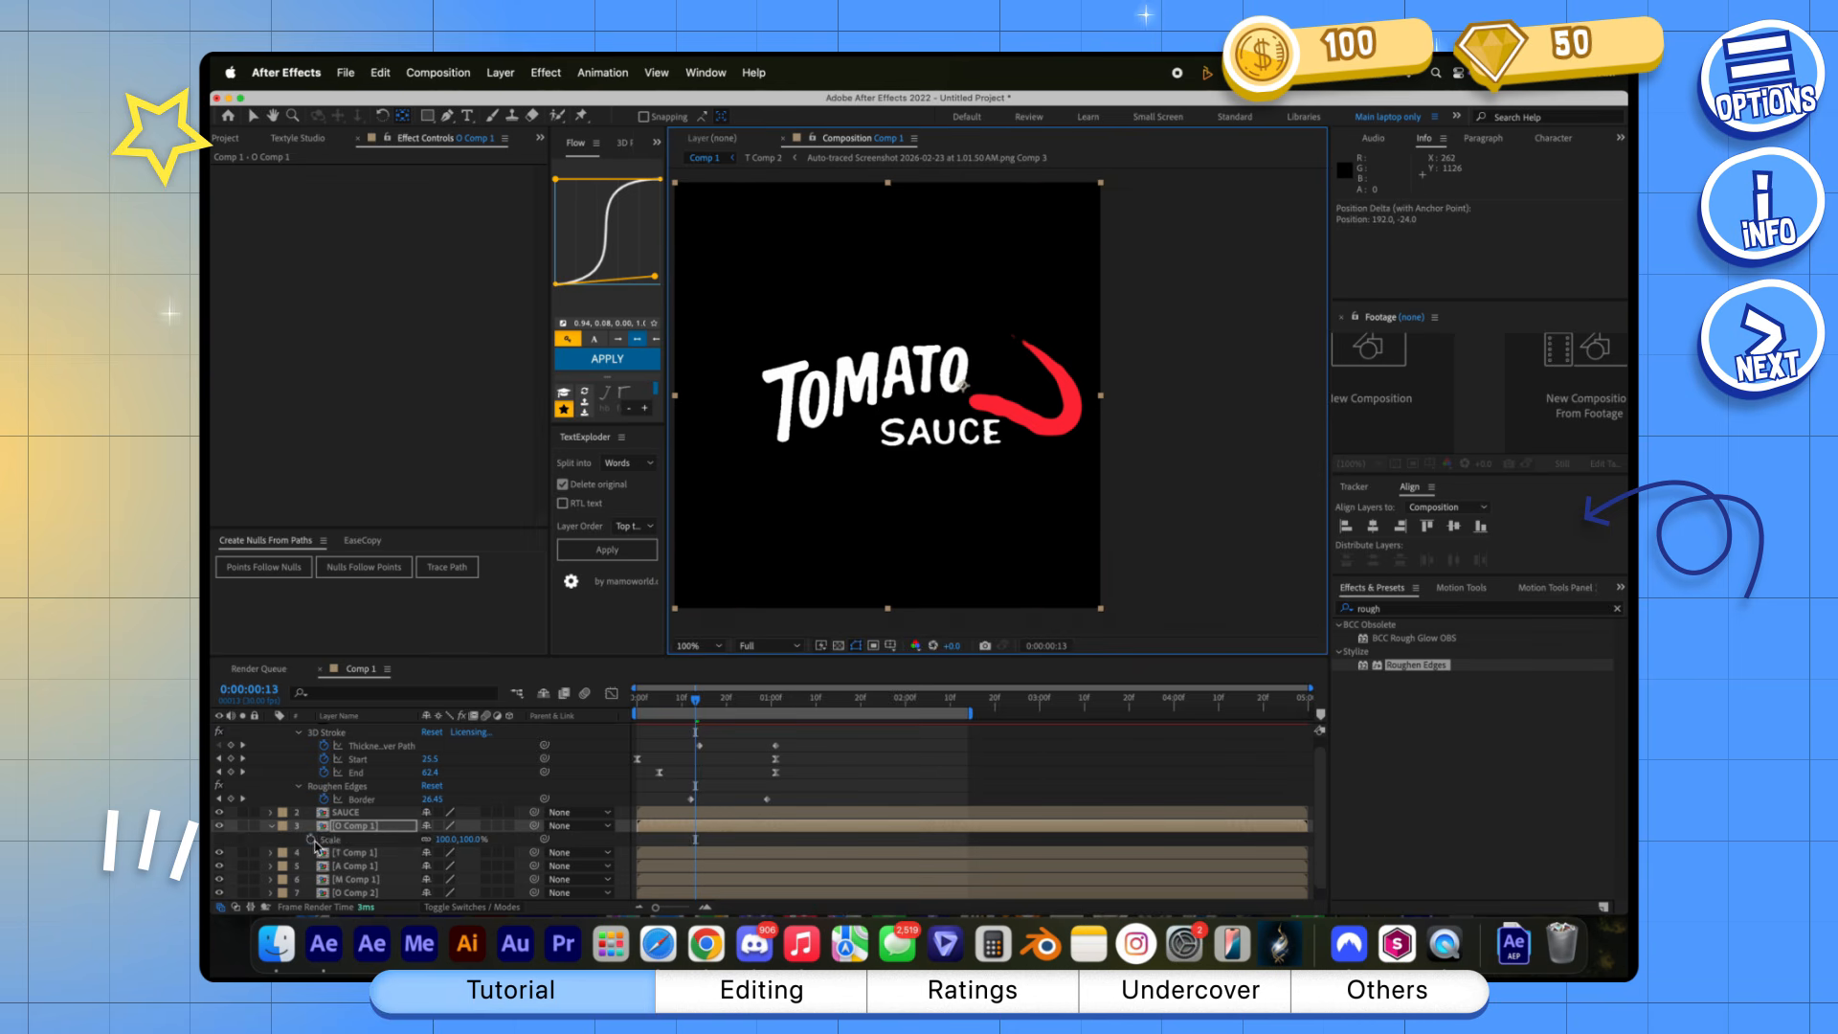
{"action": "left_click", "coordinate": [310, 840]}
{"action": "key", "text": "super+Right"}
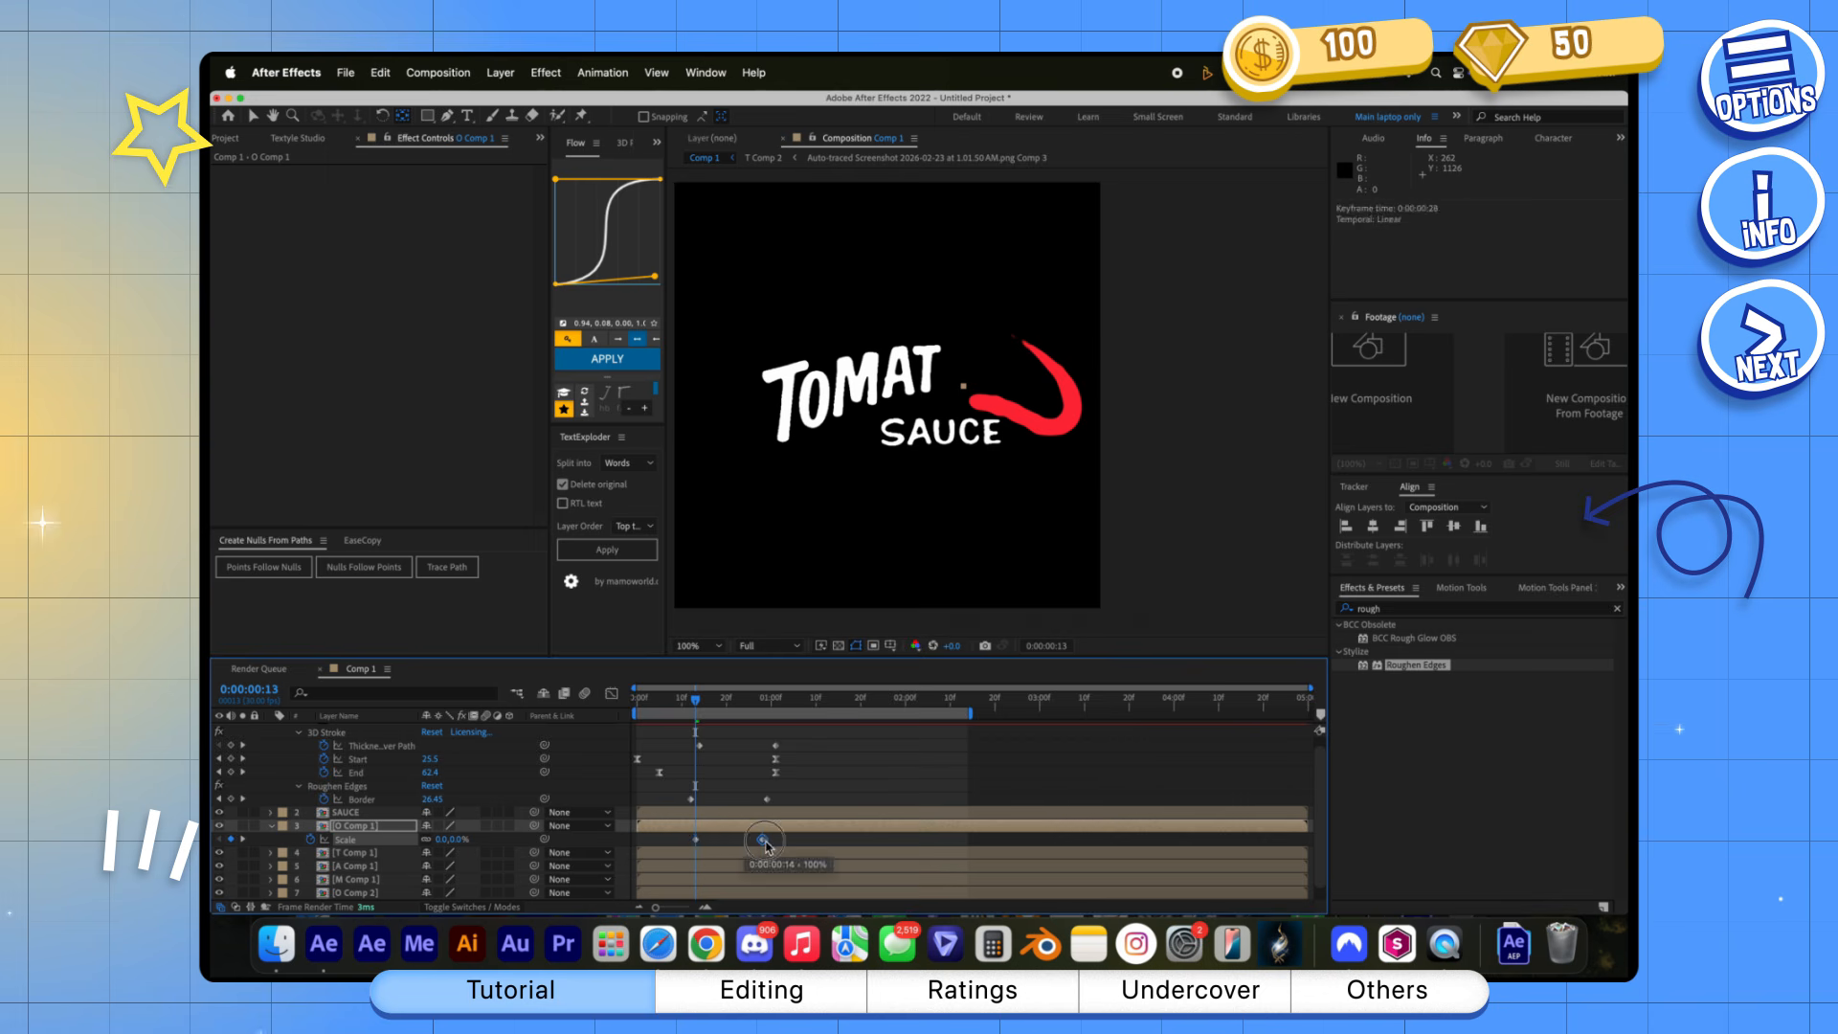
{"action": "left_click_drag", "start_coordinate": [673, 855], "coordinate": [673, 854]}
{"action": "key", "text": "F9"}
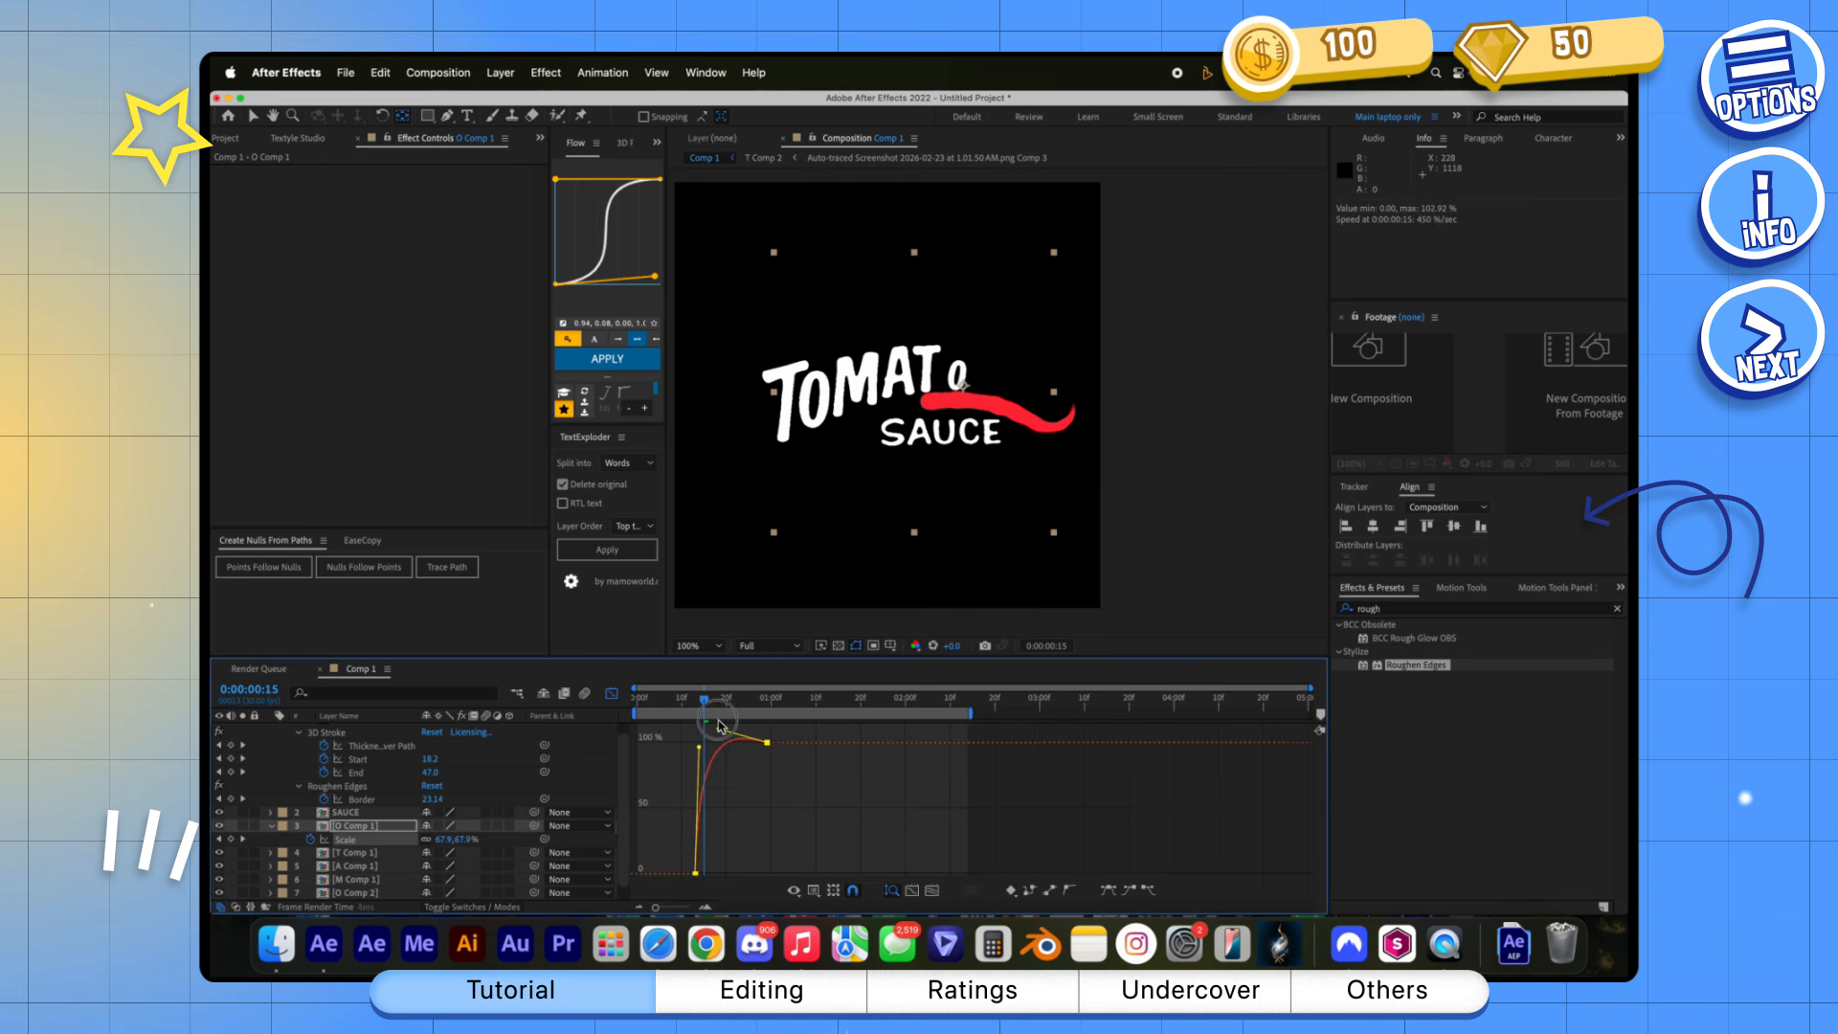
Shape O Comp 1's Scale curve for a fast rise with a slight overshoot, and preview the motion
{"action": "mouse_move", "coordinate": [704, 699]}
{"action": "left_mouse_down"}
{"action": "mouse_move", "coordinate": [679, 702]}
{"action": "mouse_move", "coordinate": [702, 727]}
{"action": "left_mouse_up"}
{"action": "key", "text": "space"}
{"action": "key", "text": "super+Left"}
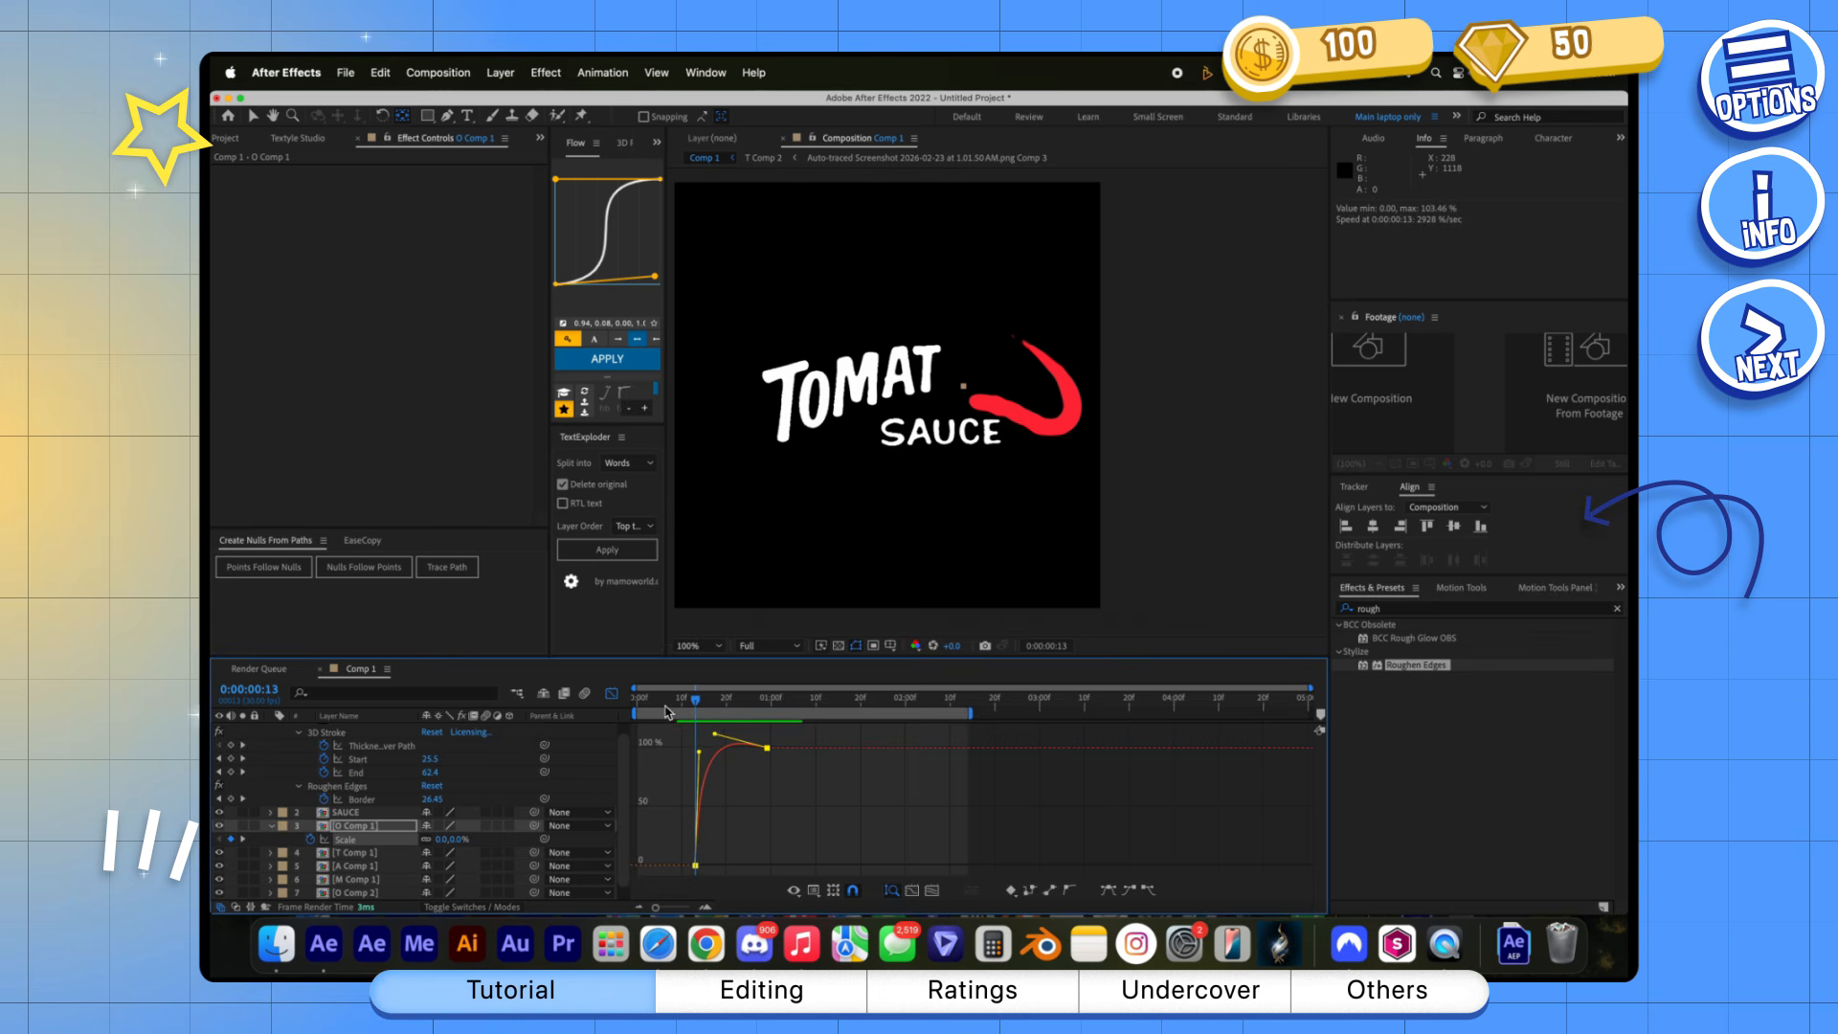
{"action": "left_click", "coordinate": [613, 694]}
Copy O Comp 1's Scale keyframes onto the other TOMATO letter comps at staggered times and play the animation
{"action": "left_click", "coordinate": [716, 840]}
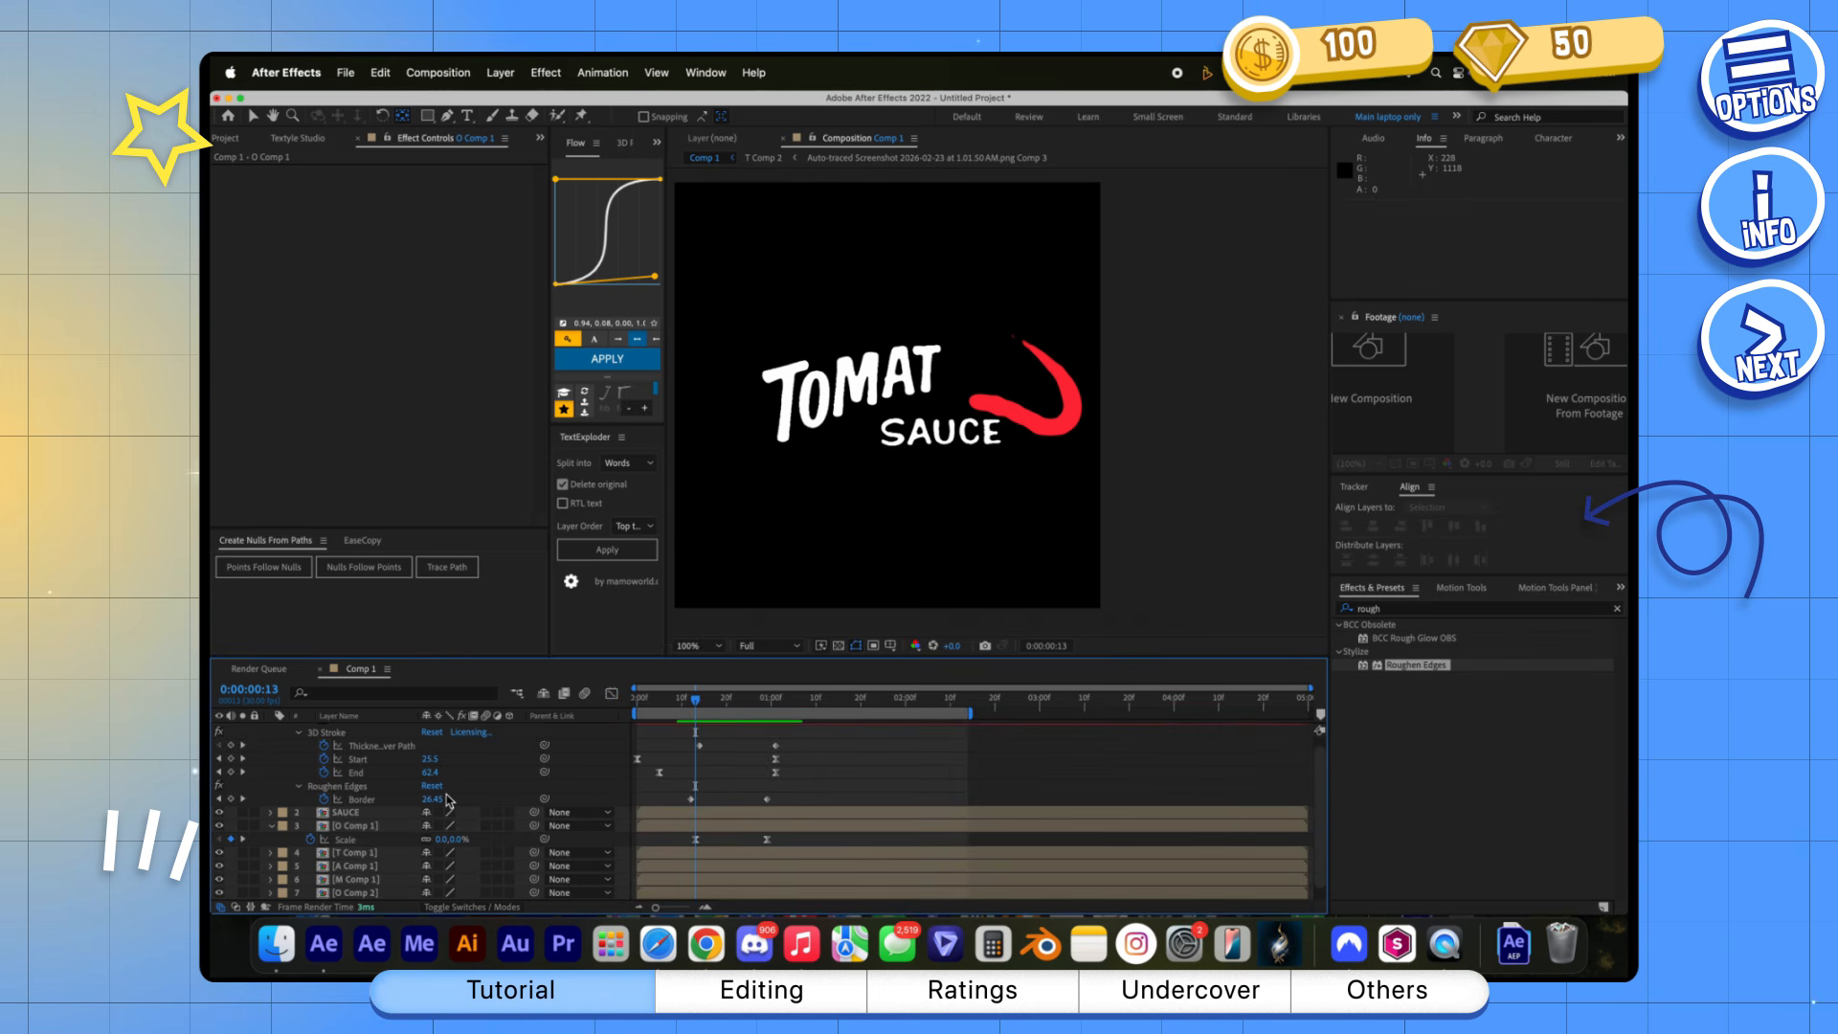
{"action": "left_click", "coordinate": [388, 853]}
{"action": "key", "text": "super+v"}
{"action": "left_click", "coordinate": [808, 574]}
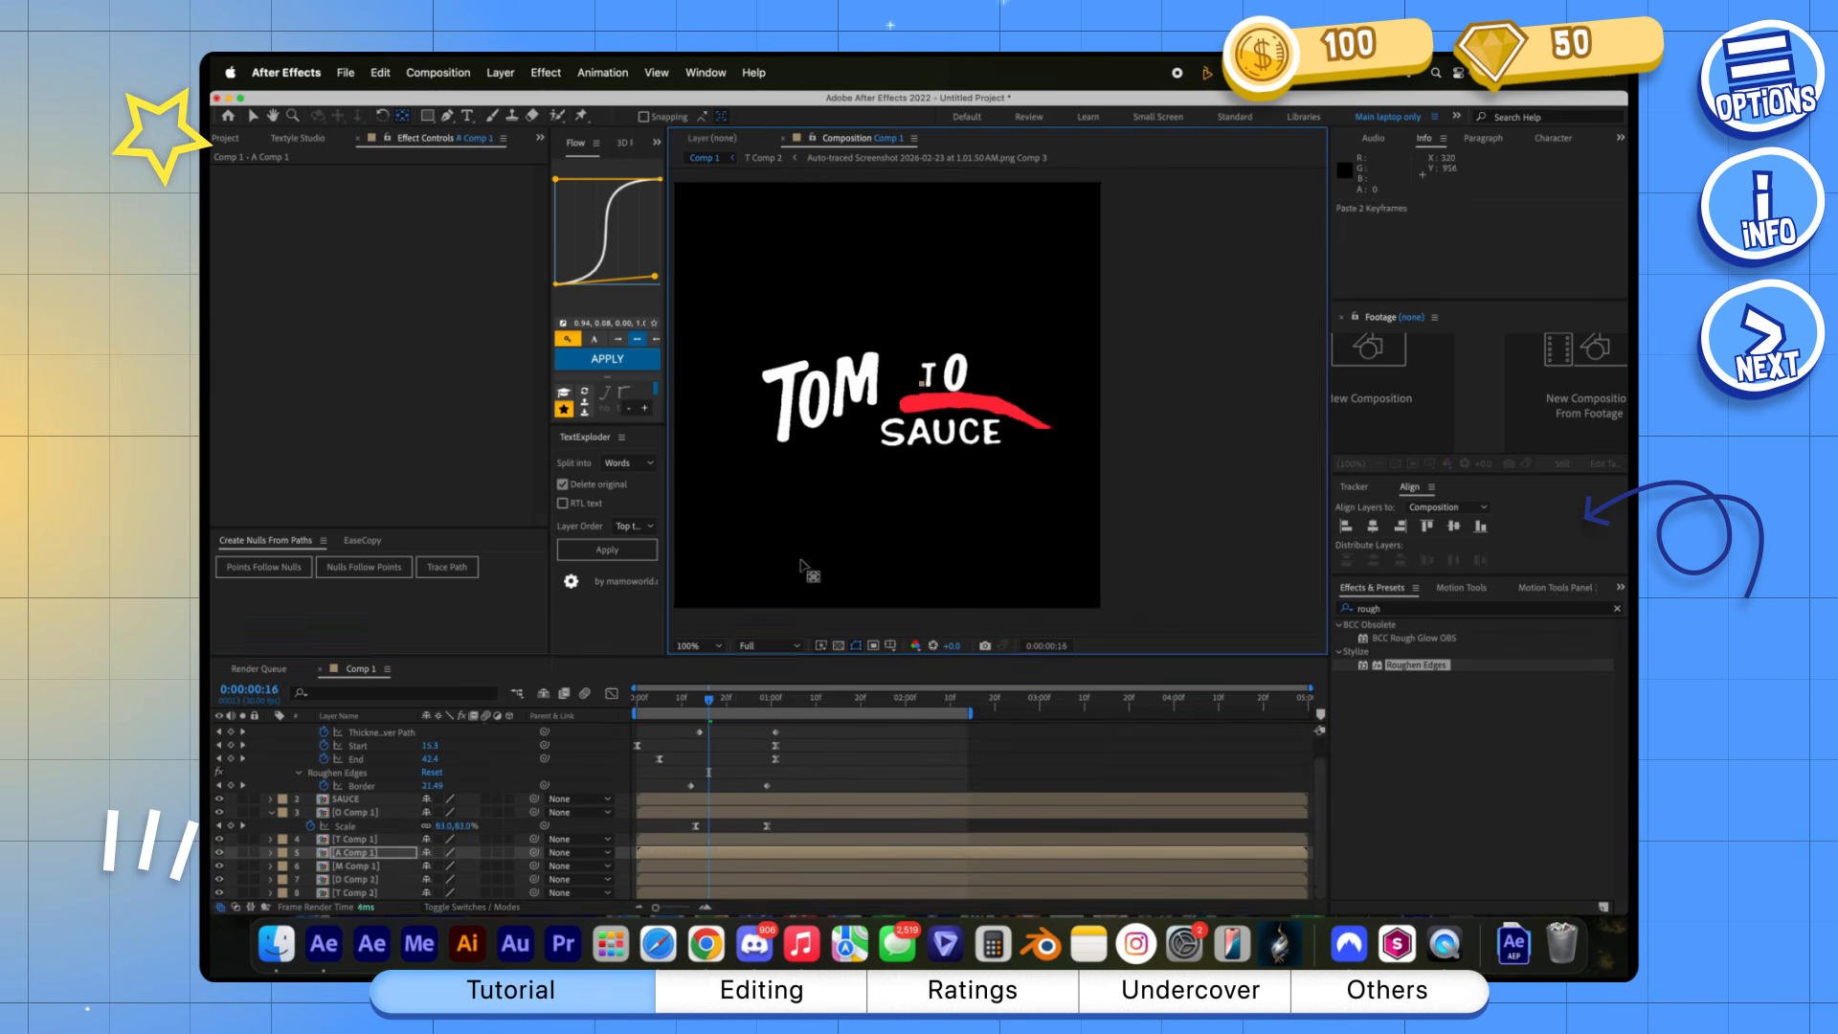
{"action": "left_click", "coordinate": [379, 879]}
{"action": "key", "text": "super+v"}
{"action": "left_click", "coordinate": [824, 759]}
{"action": "left_click", "coordinate": [657, 704]}
{"action": "key", "text": "space"}
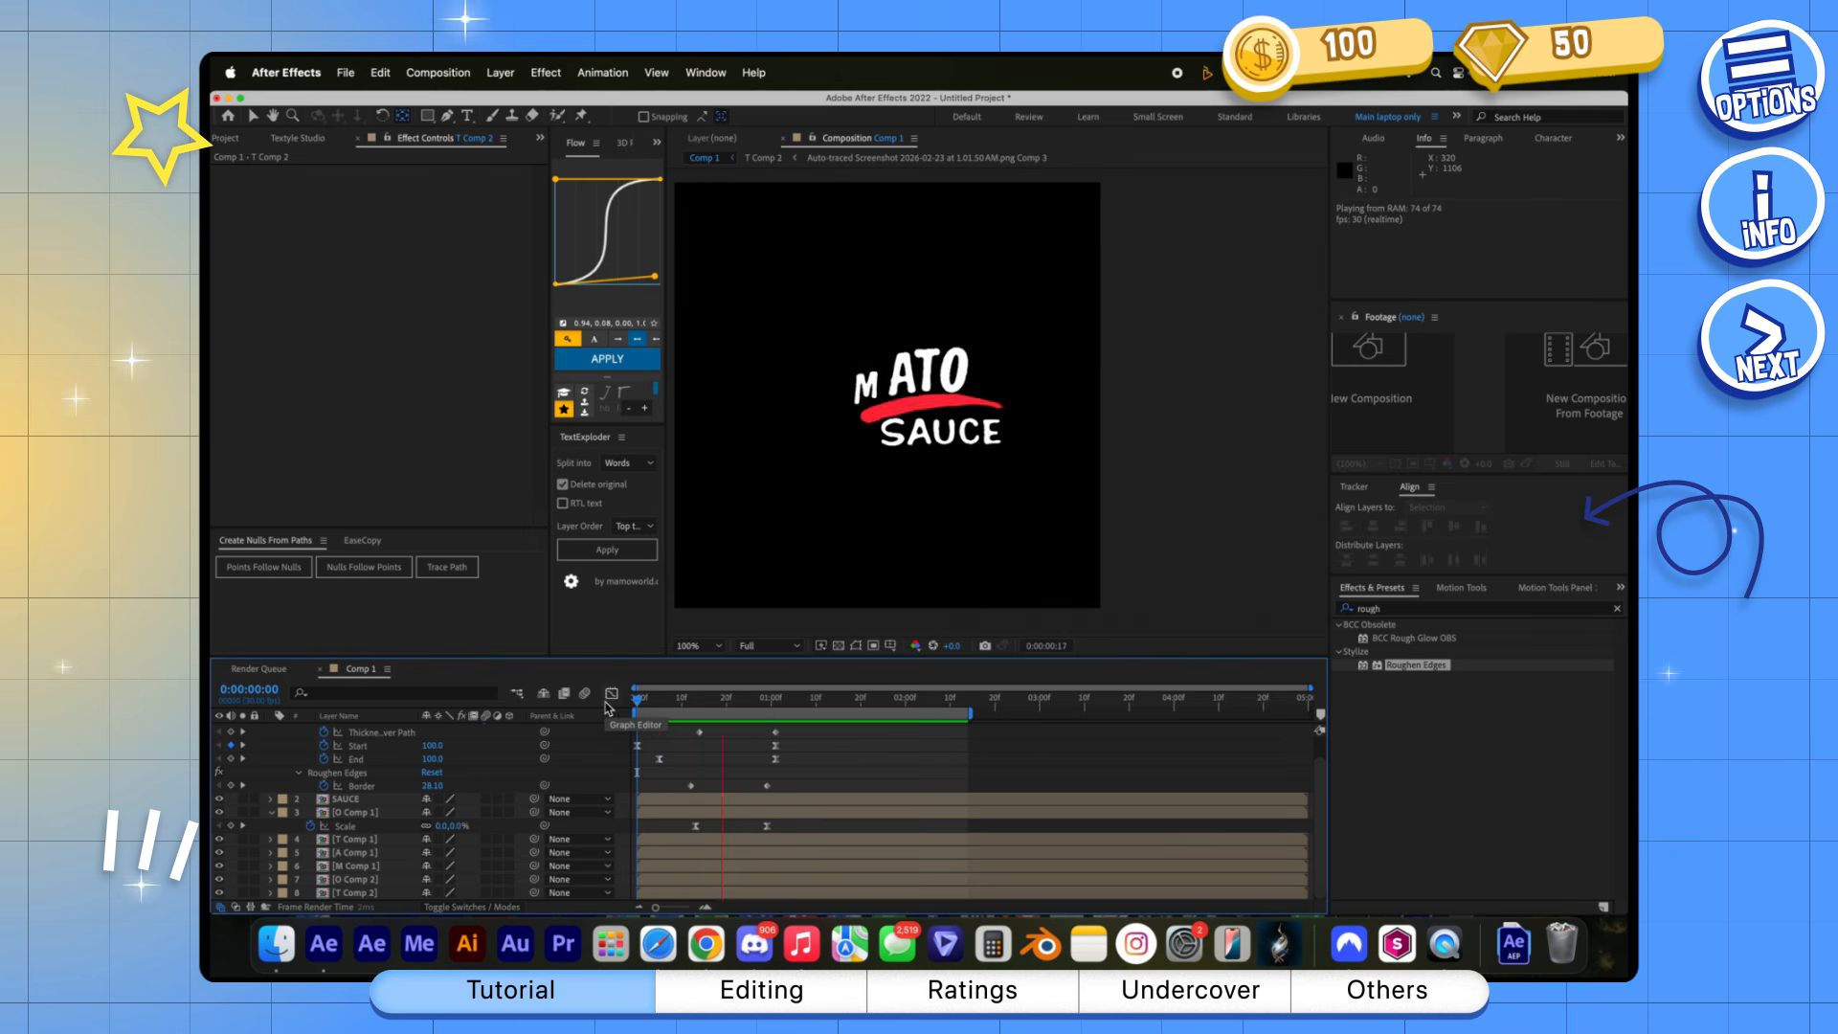
Animate the SAUCE mask path from a collapsed mask at frame 12 to reveal the word, and pre-compose it as SAUCE Comp 1
{"action": "left_click_drag", "start_coordinate": [813, 701], "coordinate": [766, 703]}
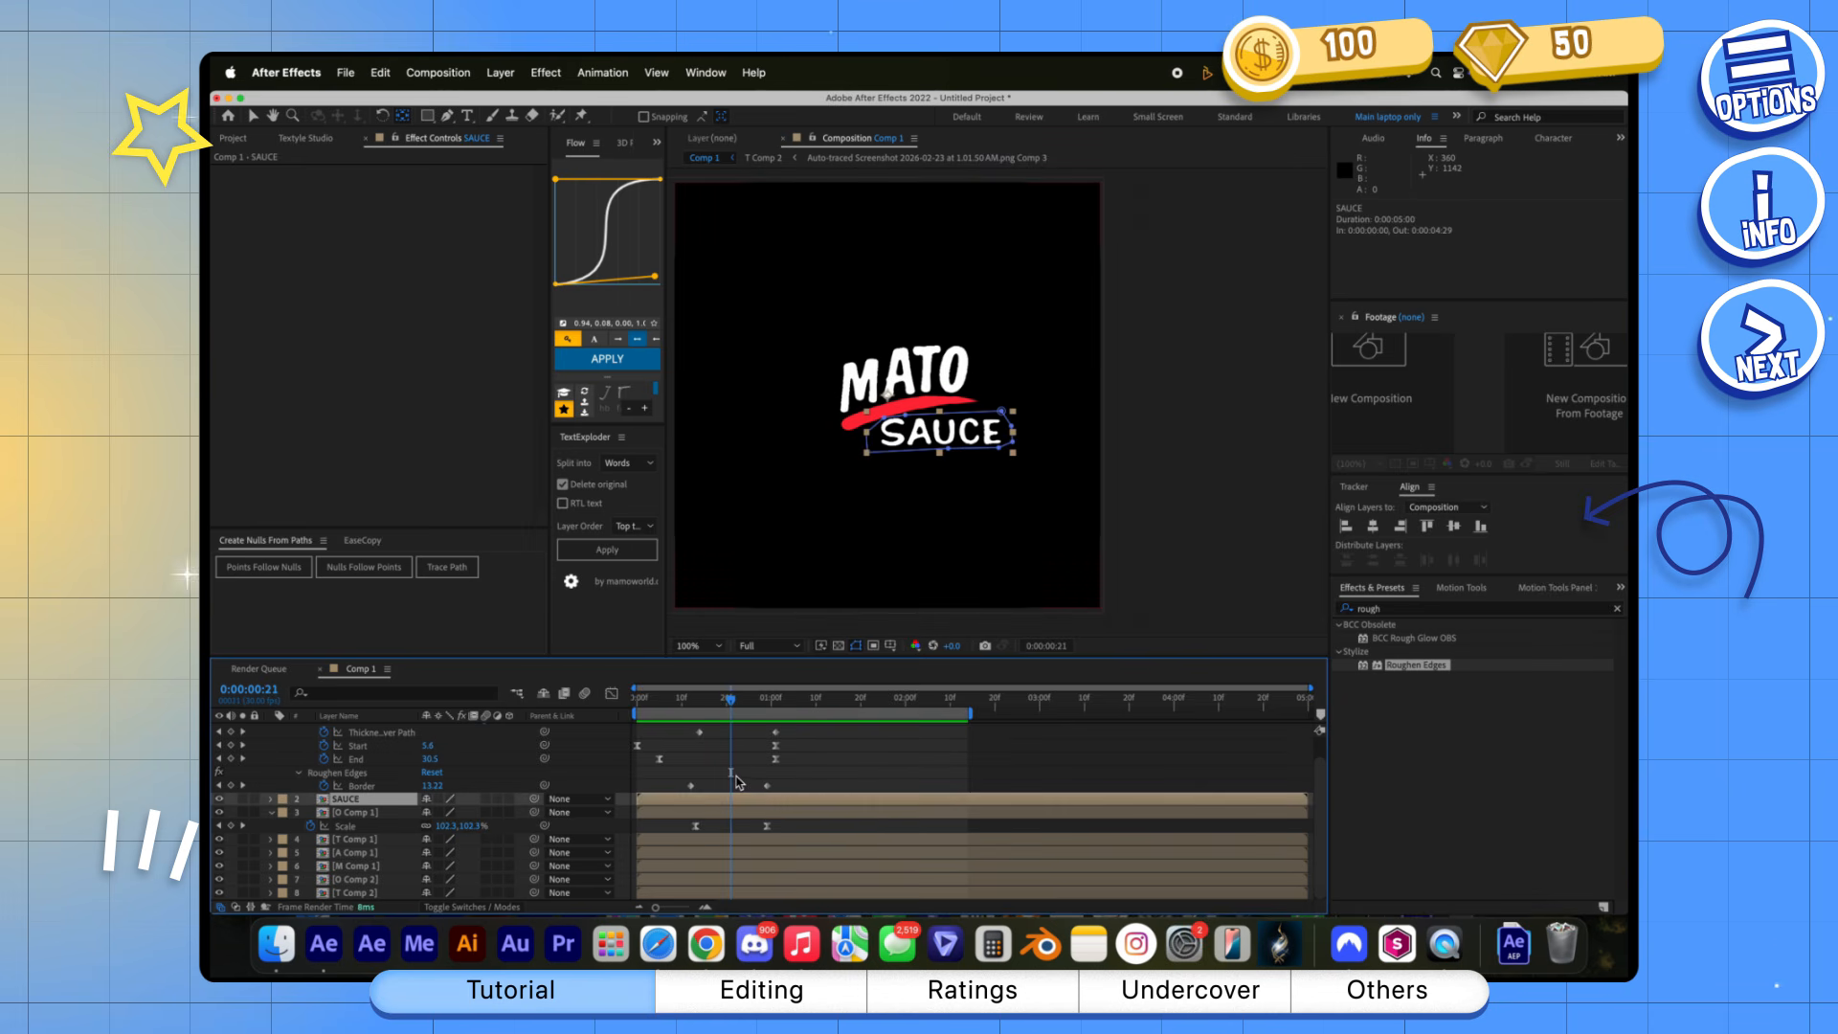
{"action": "key", "text": "m"}
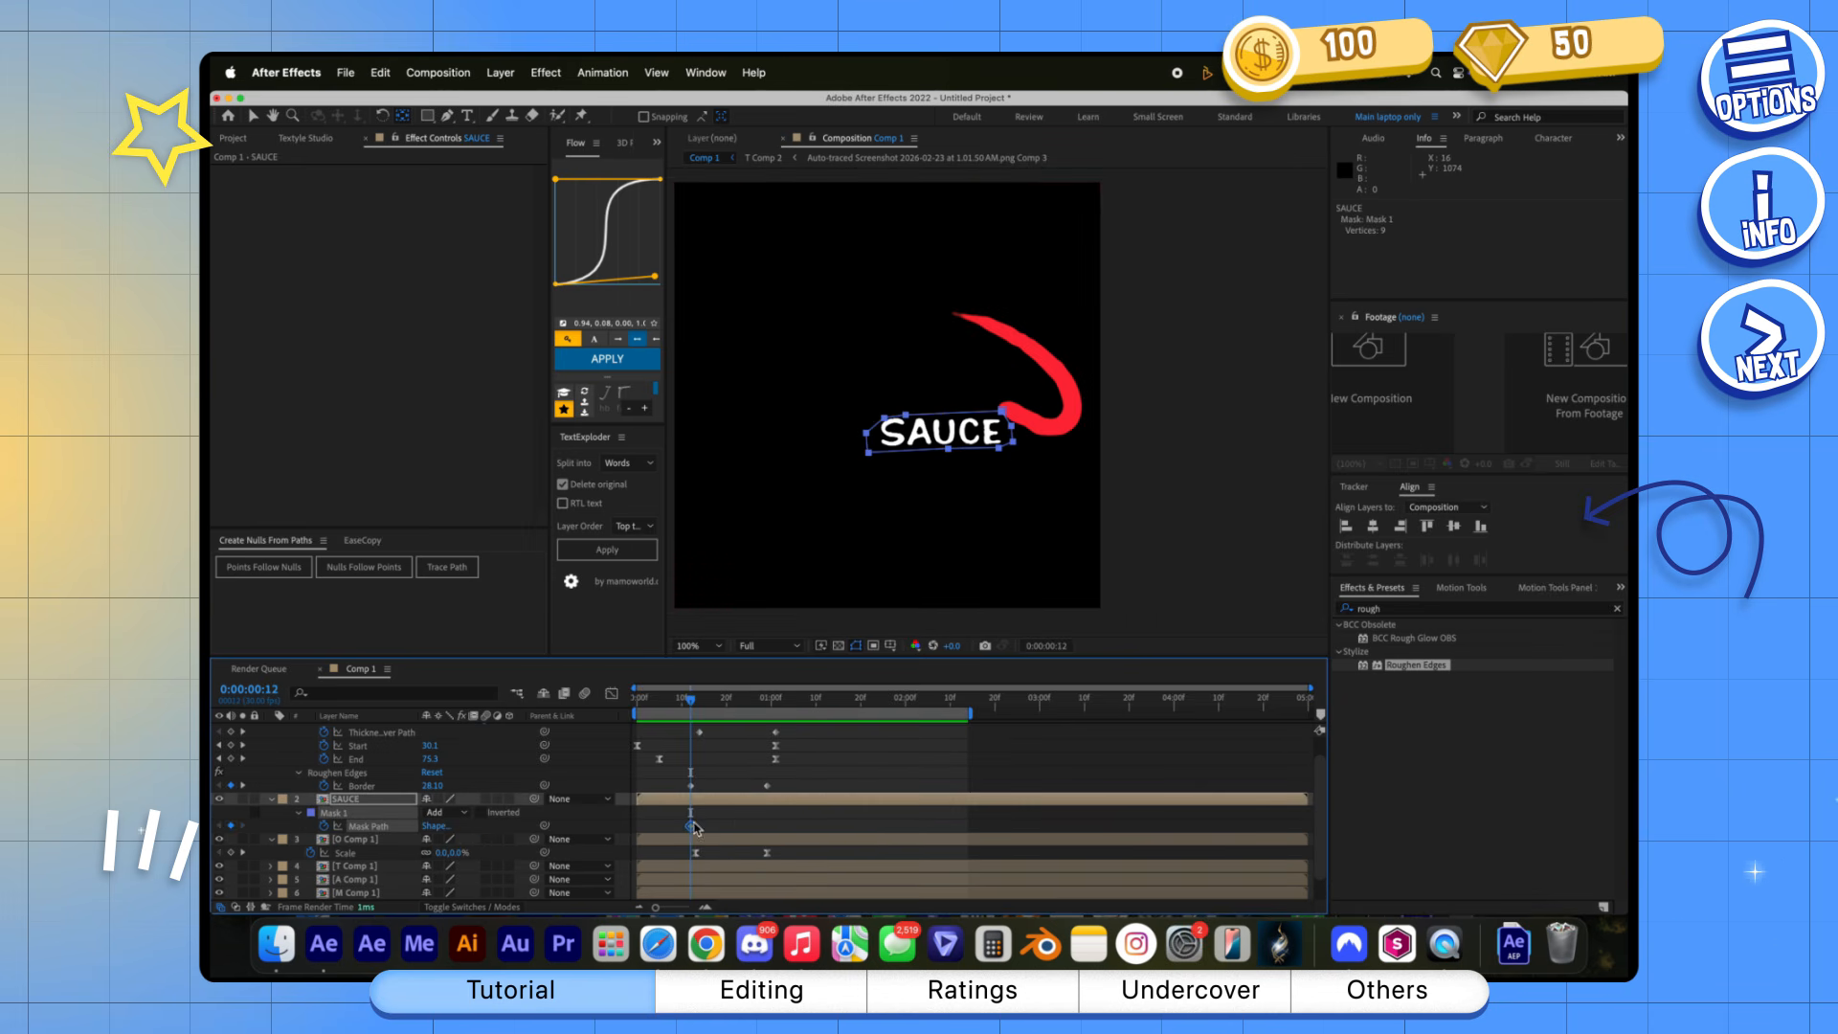
{"action": "left_click_drag", "start_coordinate": [948, 448], "coordinate": [952, 415]}
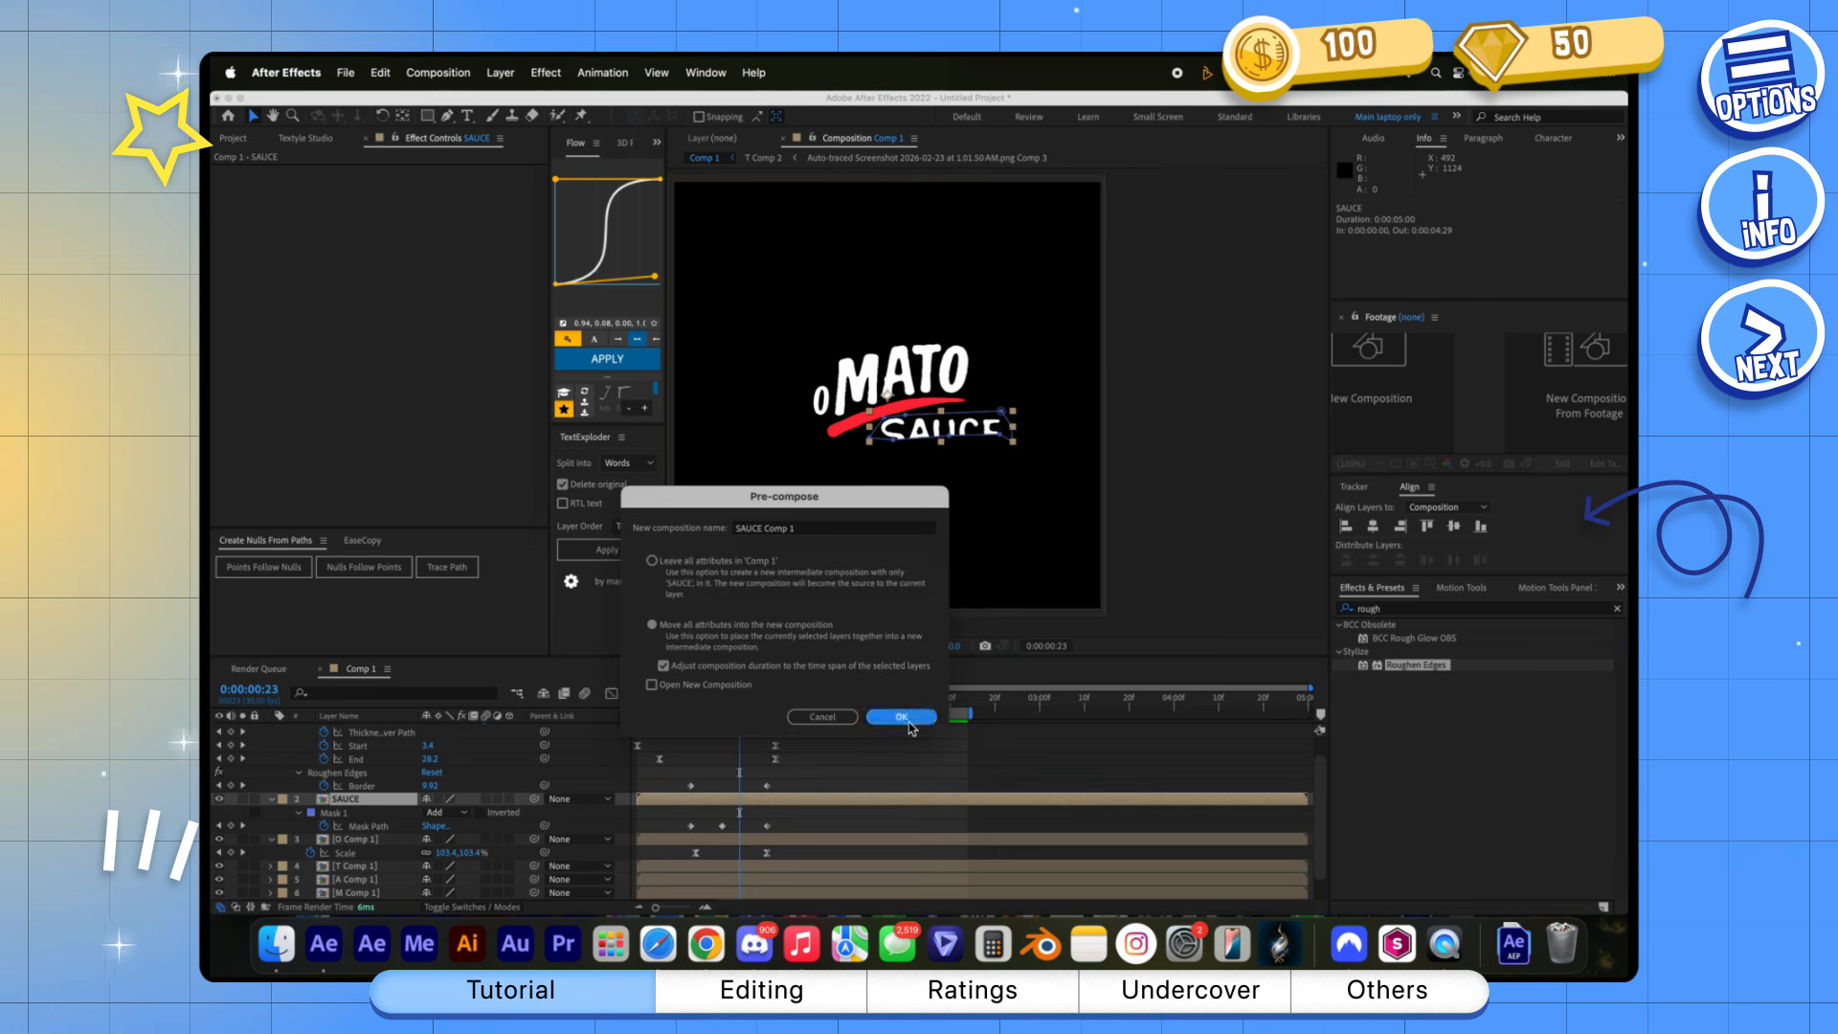
{"action": "key", "text": "Return"}
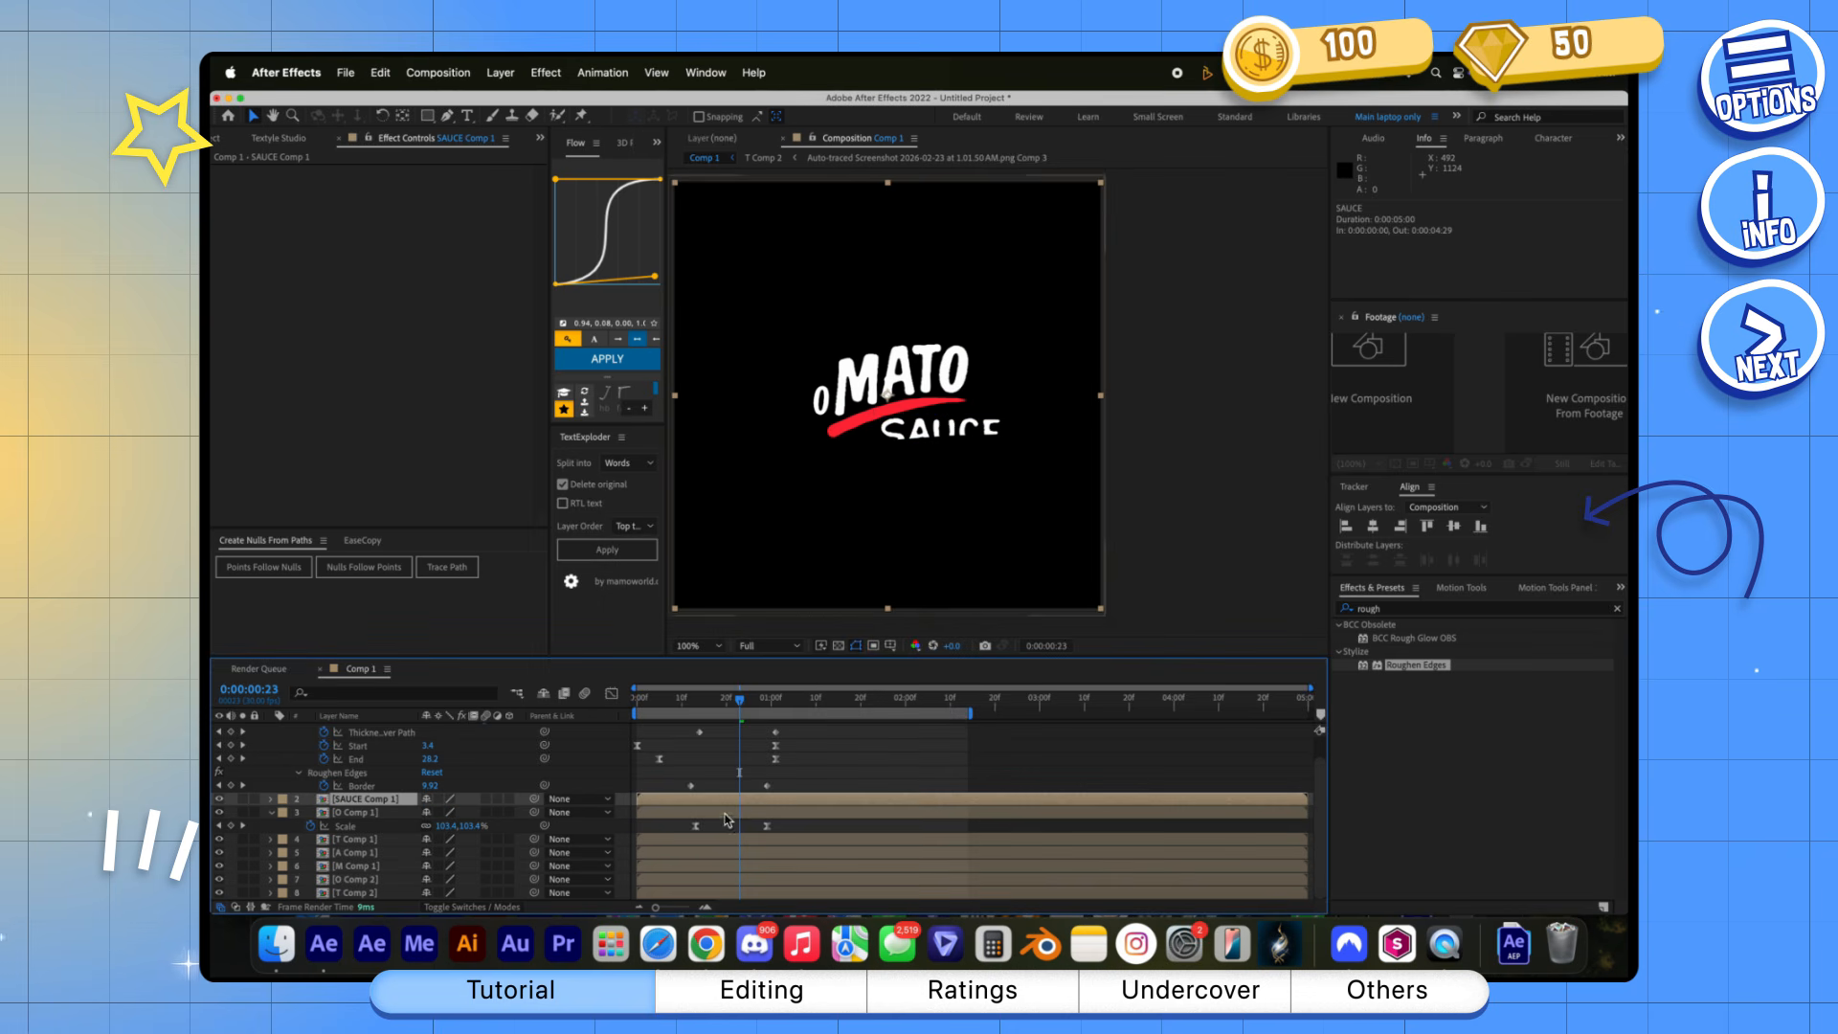
Duplicate SAUCE Comp 1, shift the lower copy three frames earlier with a red Fill, and preview the reveal
{"action": "key", "text": "super+d"}
{"action": "left_click", "coordinate": [753, 814]}
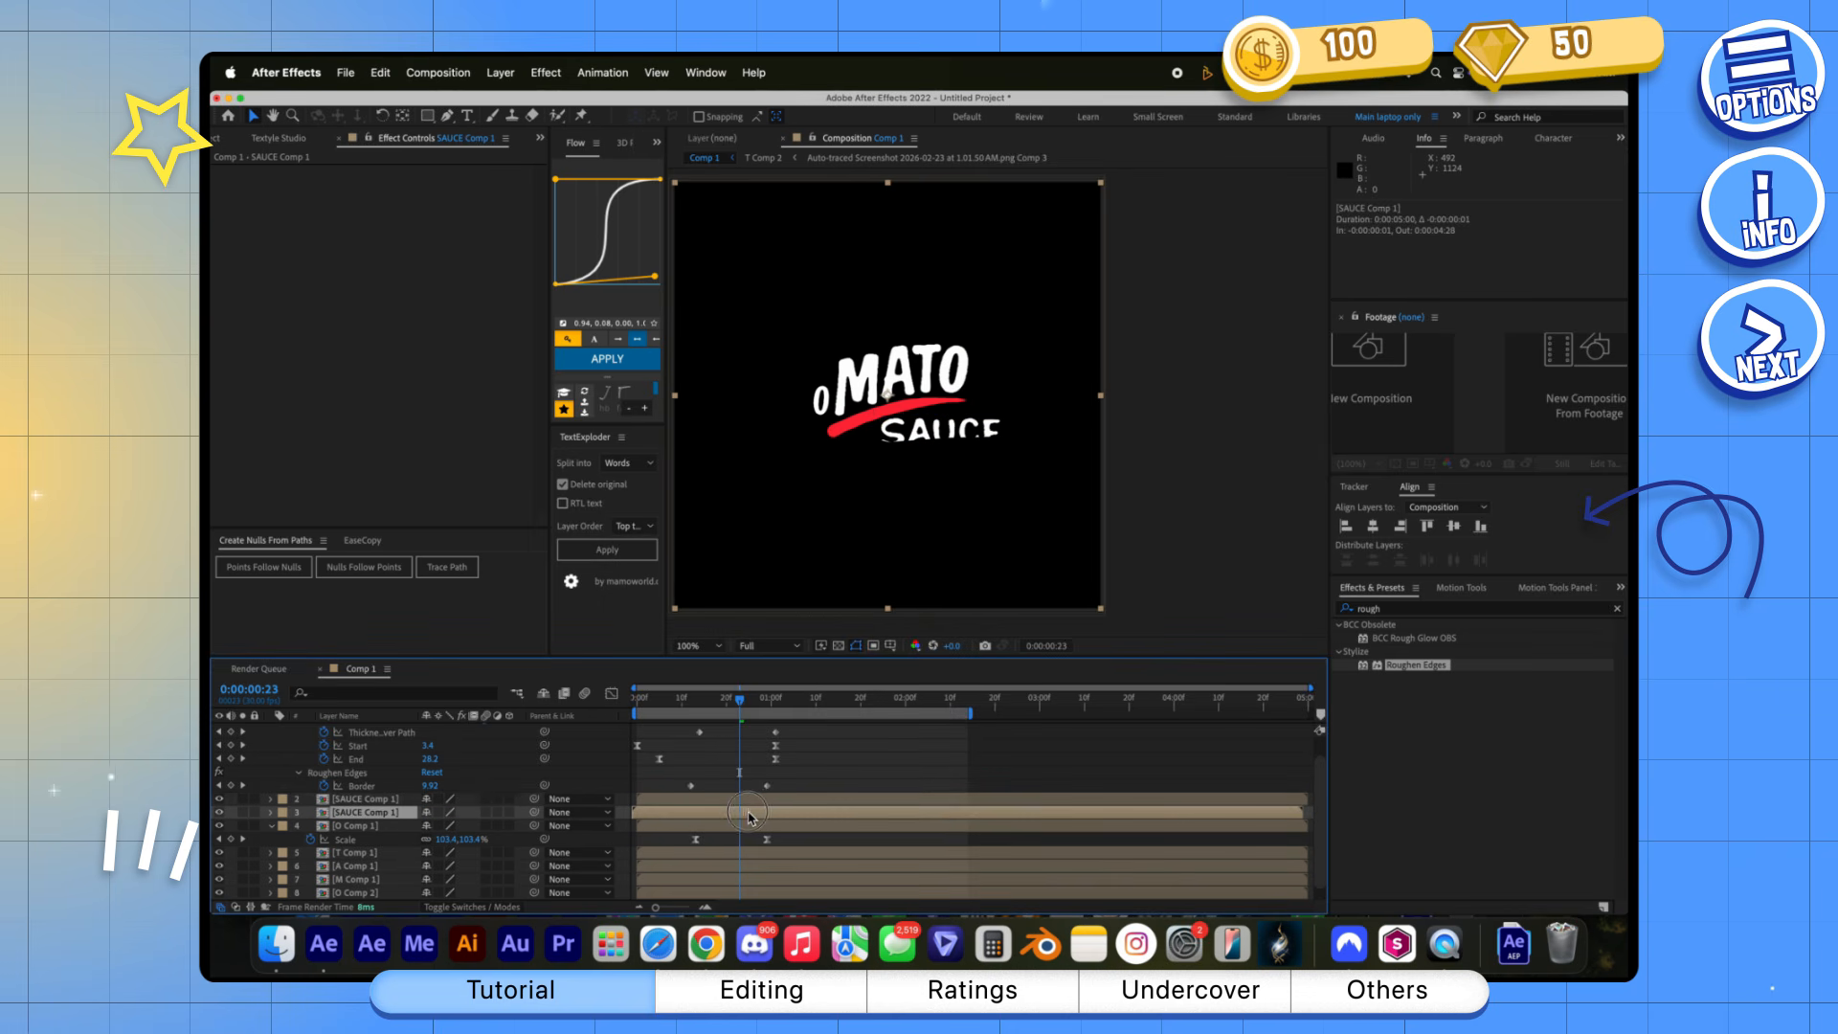
{"action": "left_click_drag", "start_coordinate": [1393, 759], "coordinate": [1144, 639]}
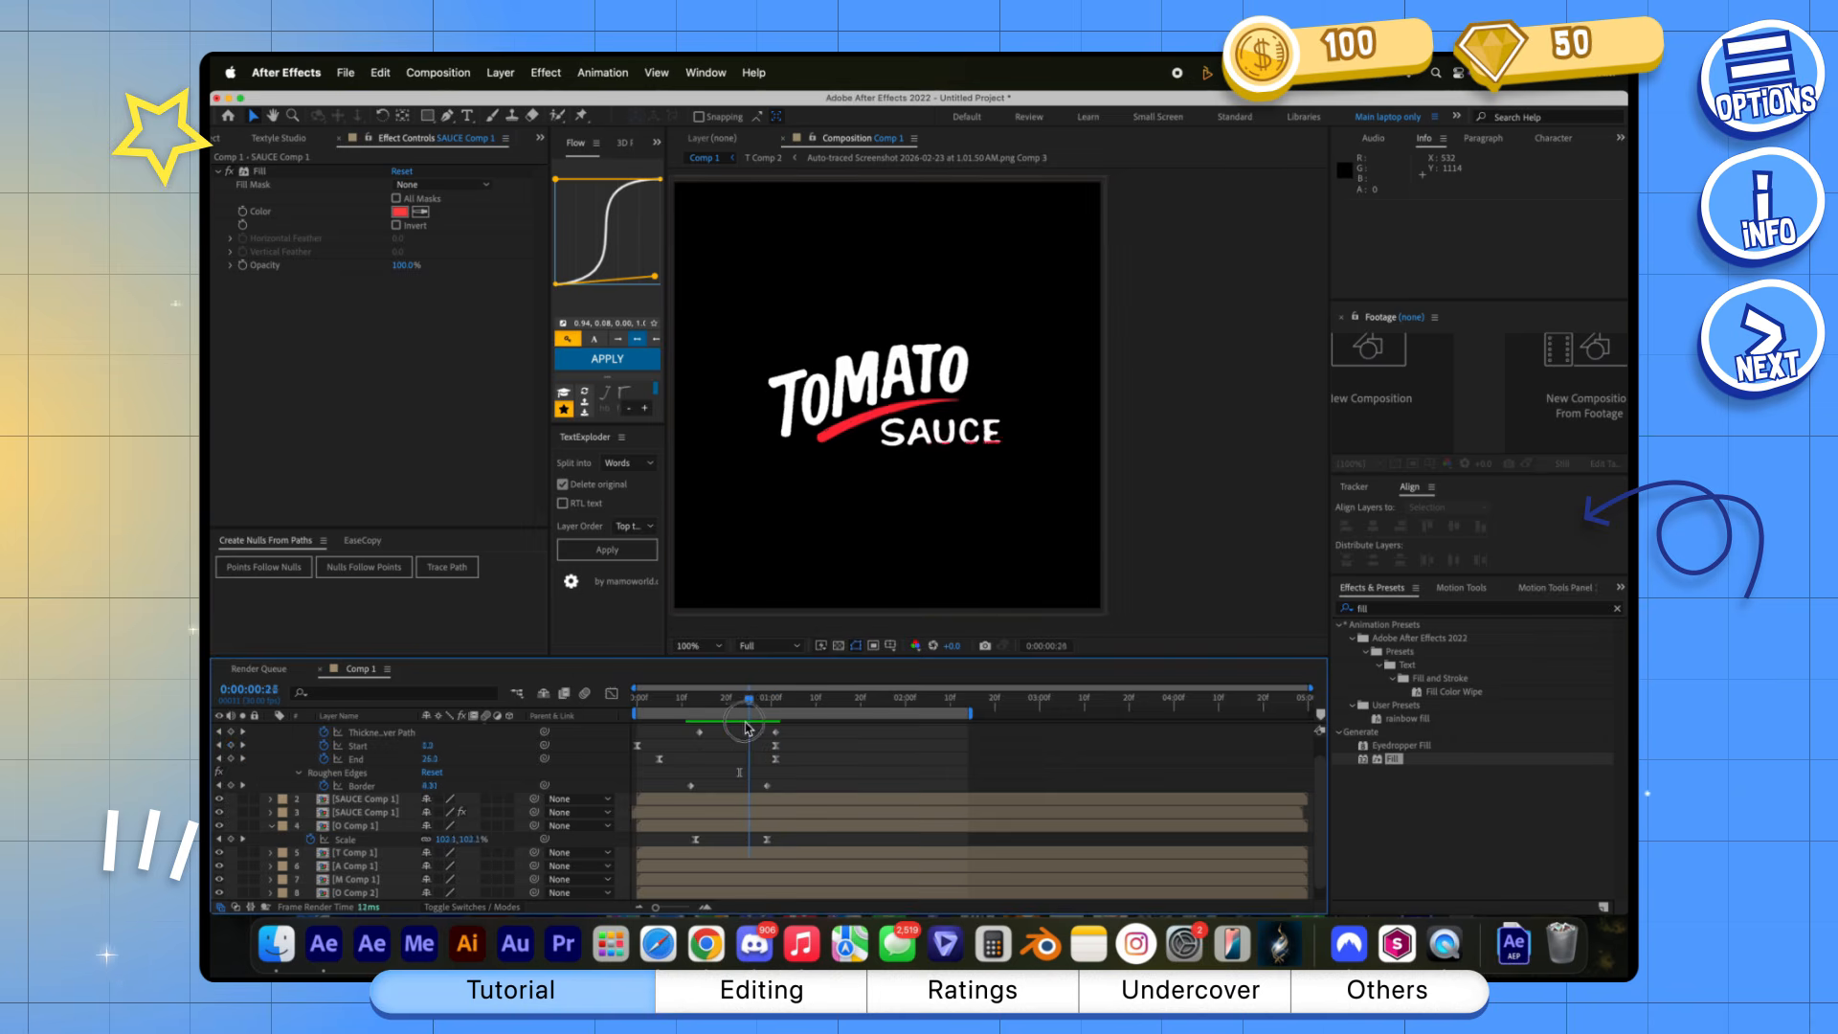
{"action": "left_click", "coordinate": [878, 284]}
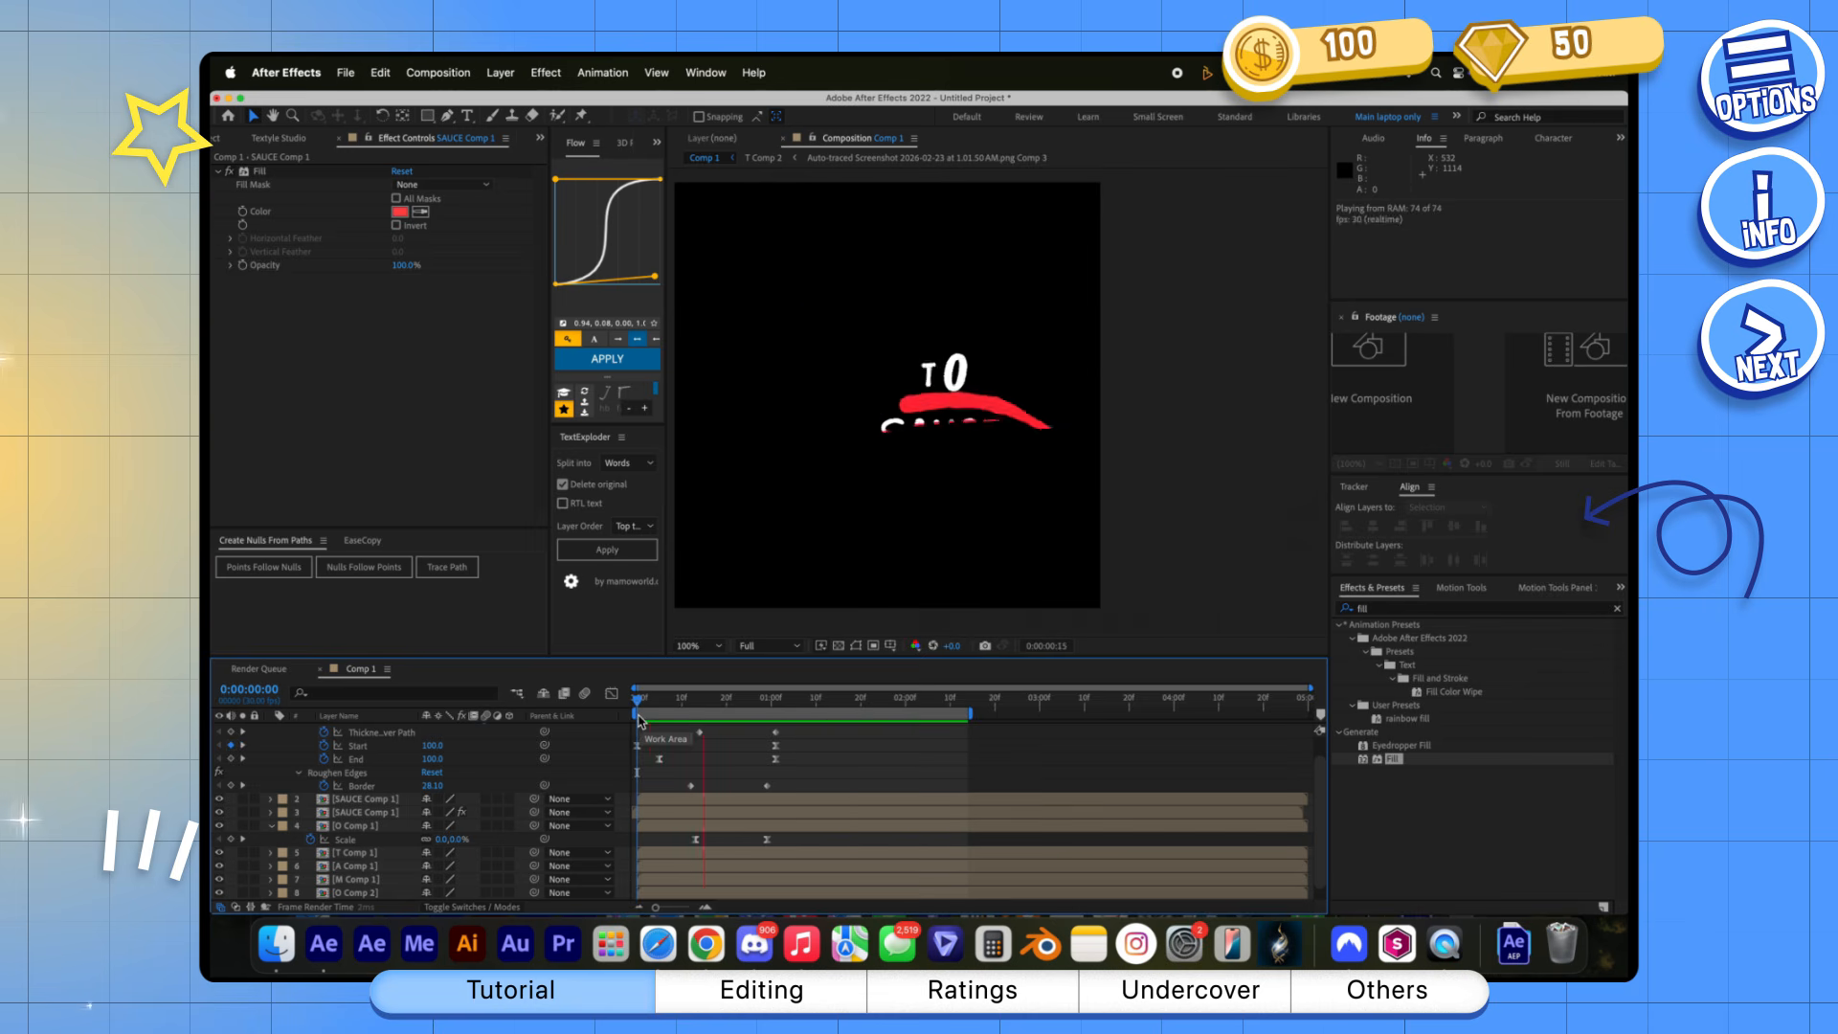
{"action": "left_click", "coordinate": [742, 814]}
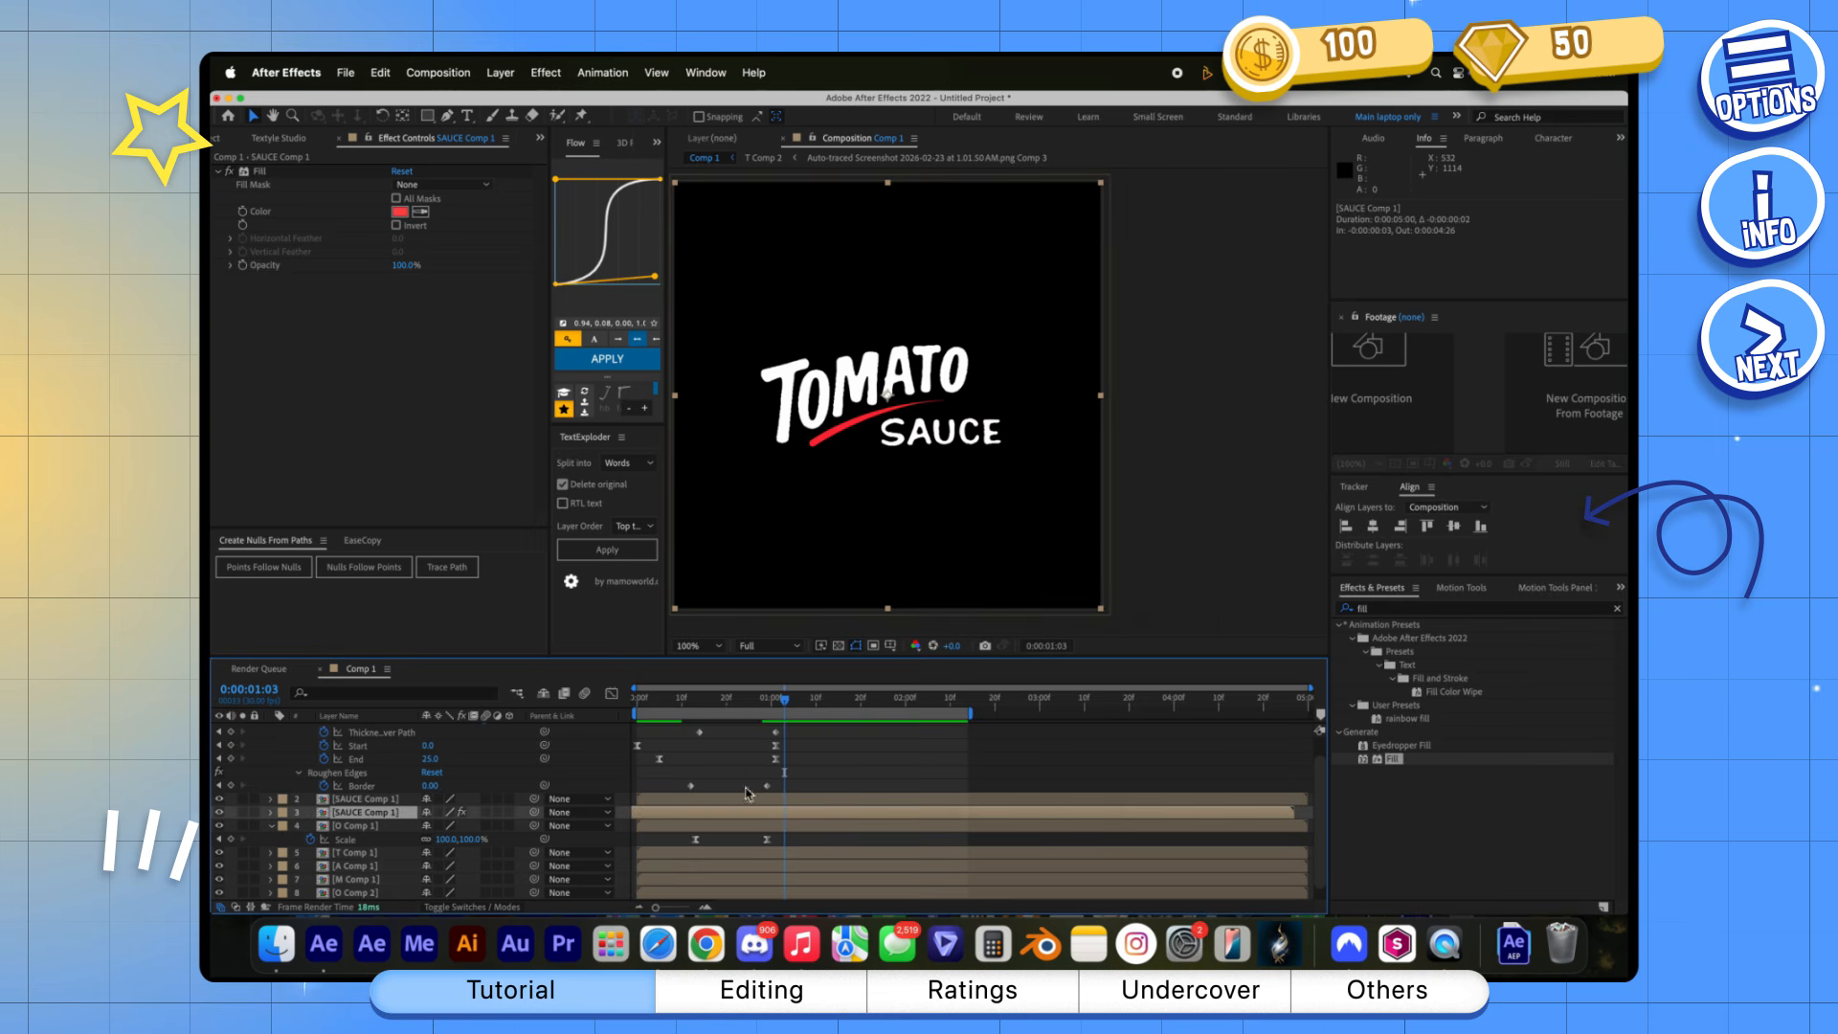
{"action": "left_click_drag", "start_coordinate": [785, 701], "coordinate": [643, 716]}
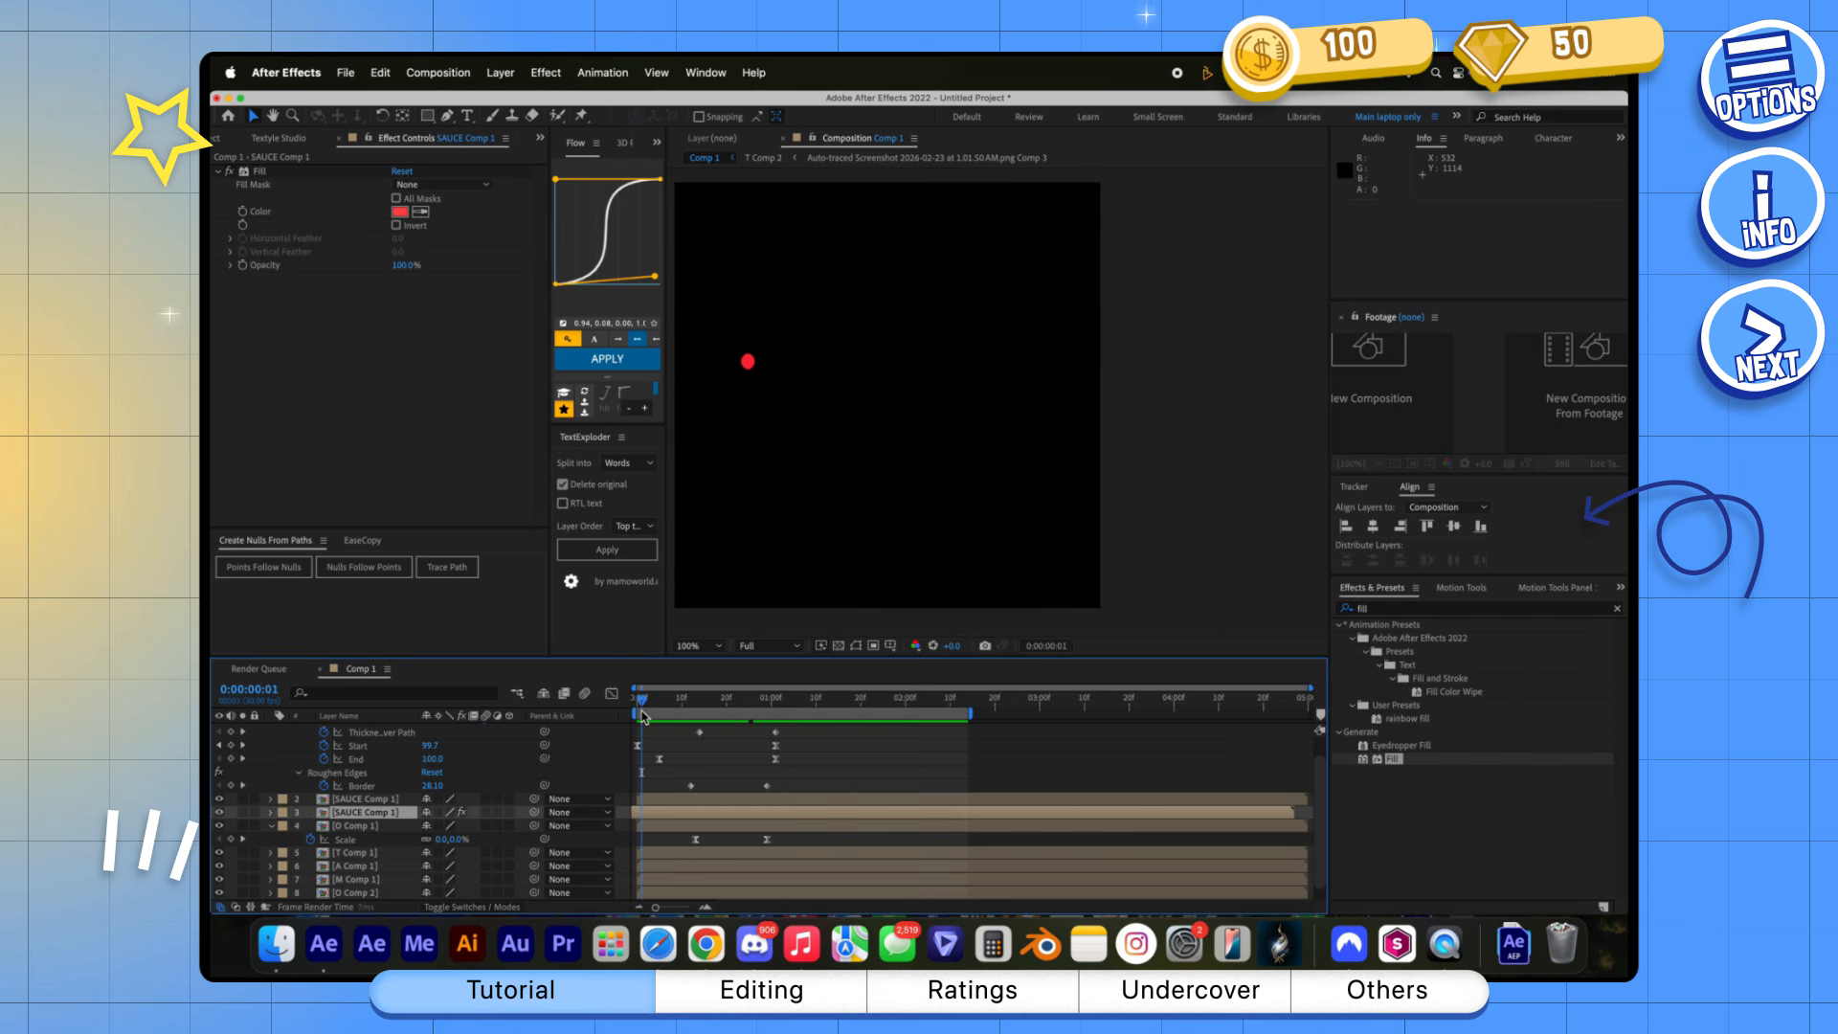
{"action": "key", "text": "space"}
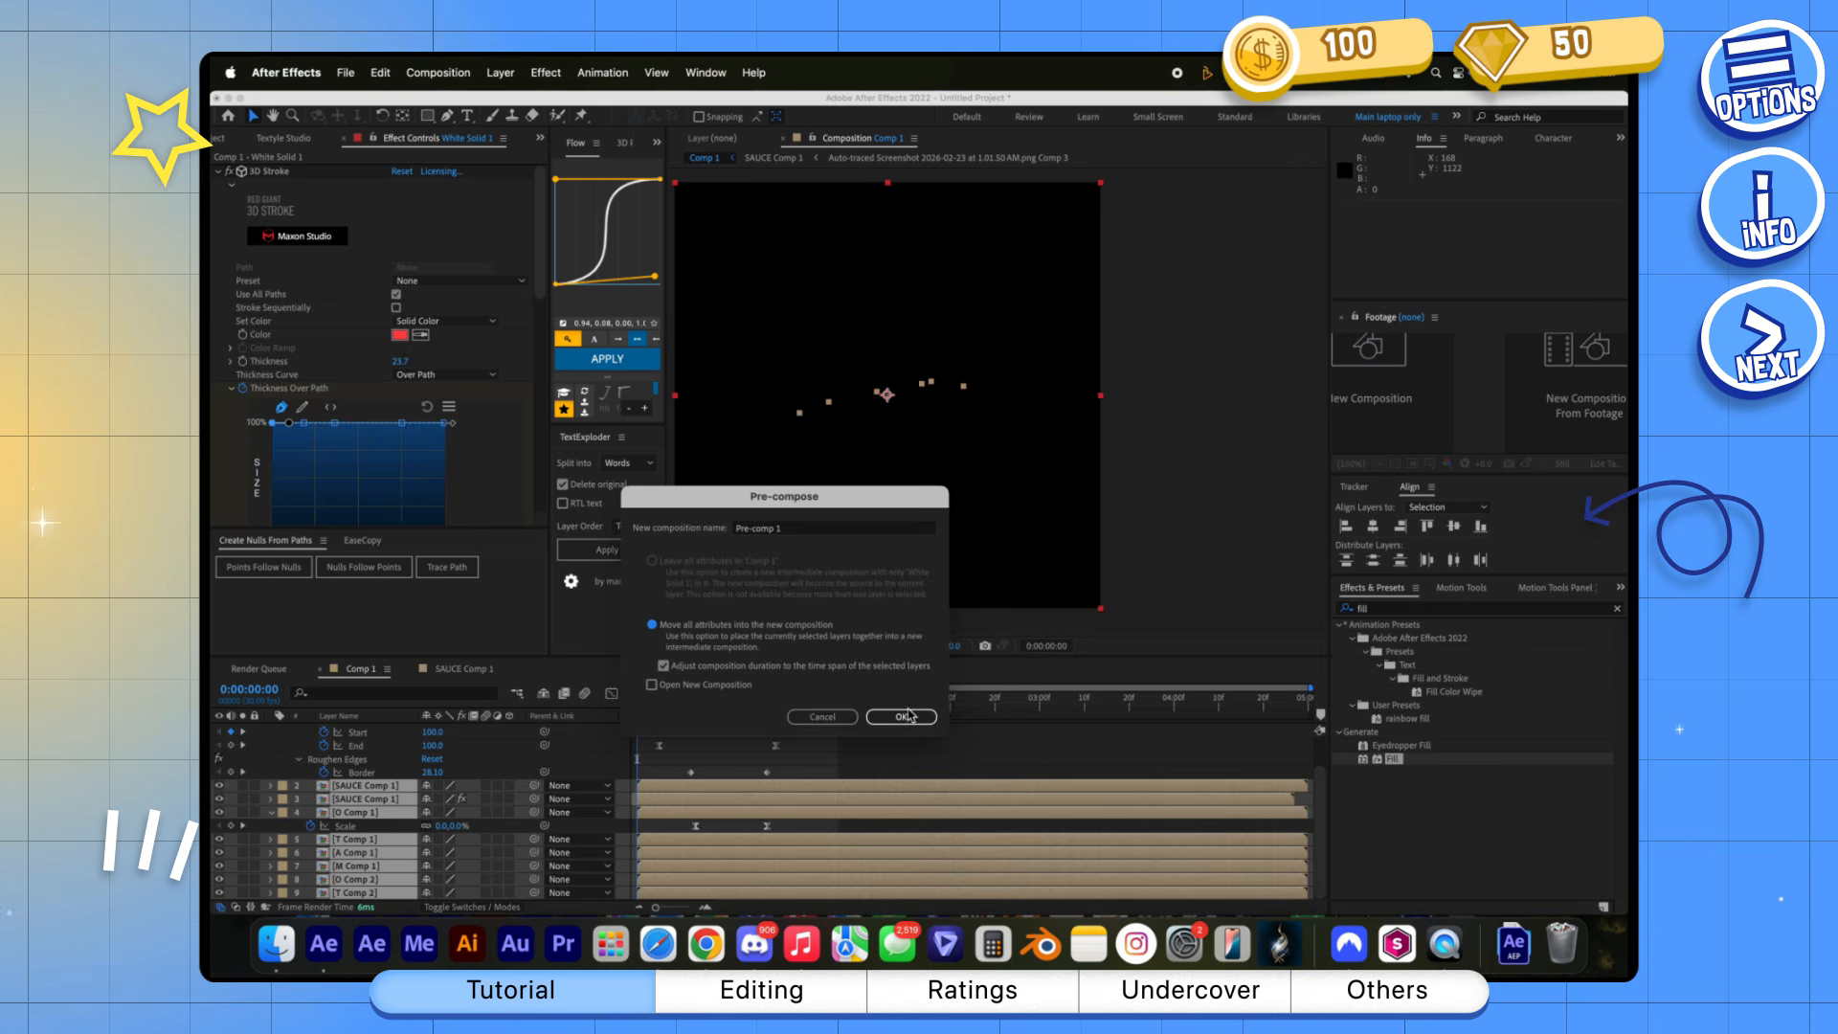
Pre-compose all layers into Pre-comp 1, keyframe its Scale, and play back the logo animation
{"action": "key", "text": "Return"}
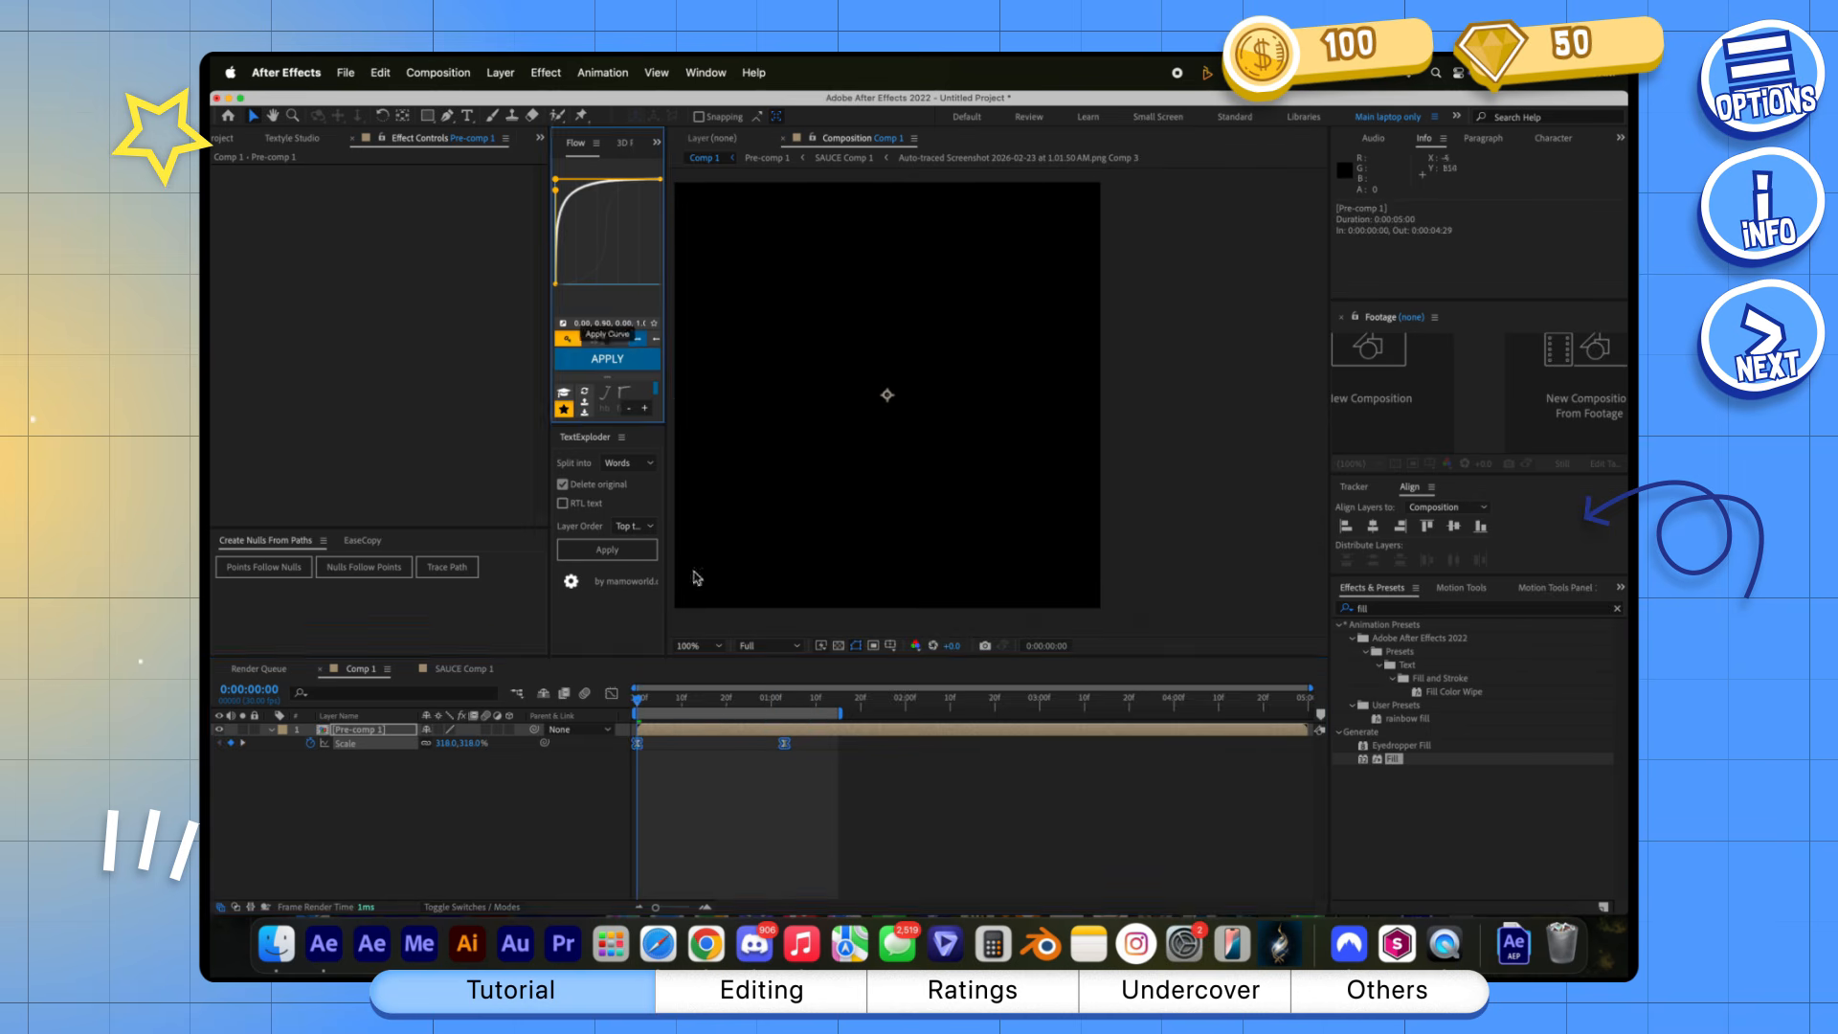
{"action": "key", "text": "space"}
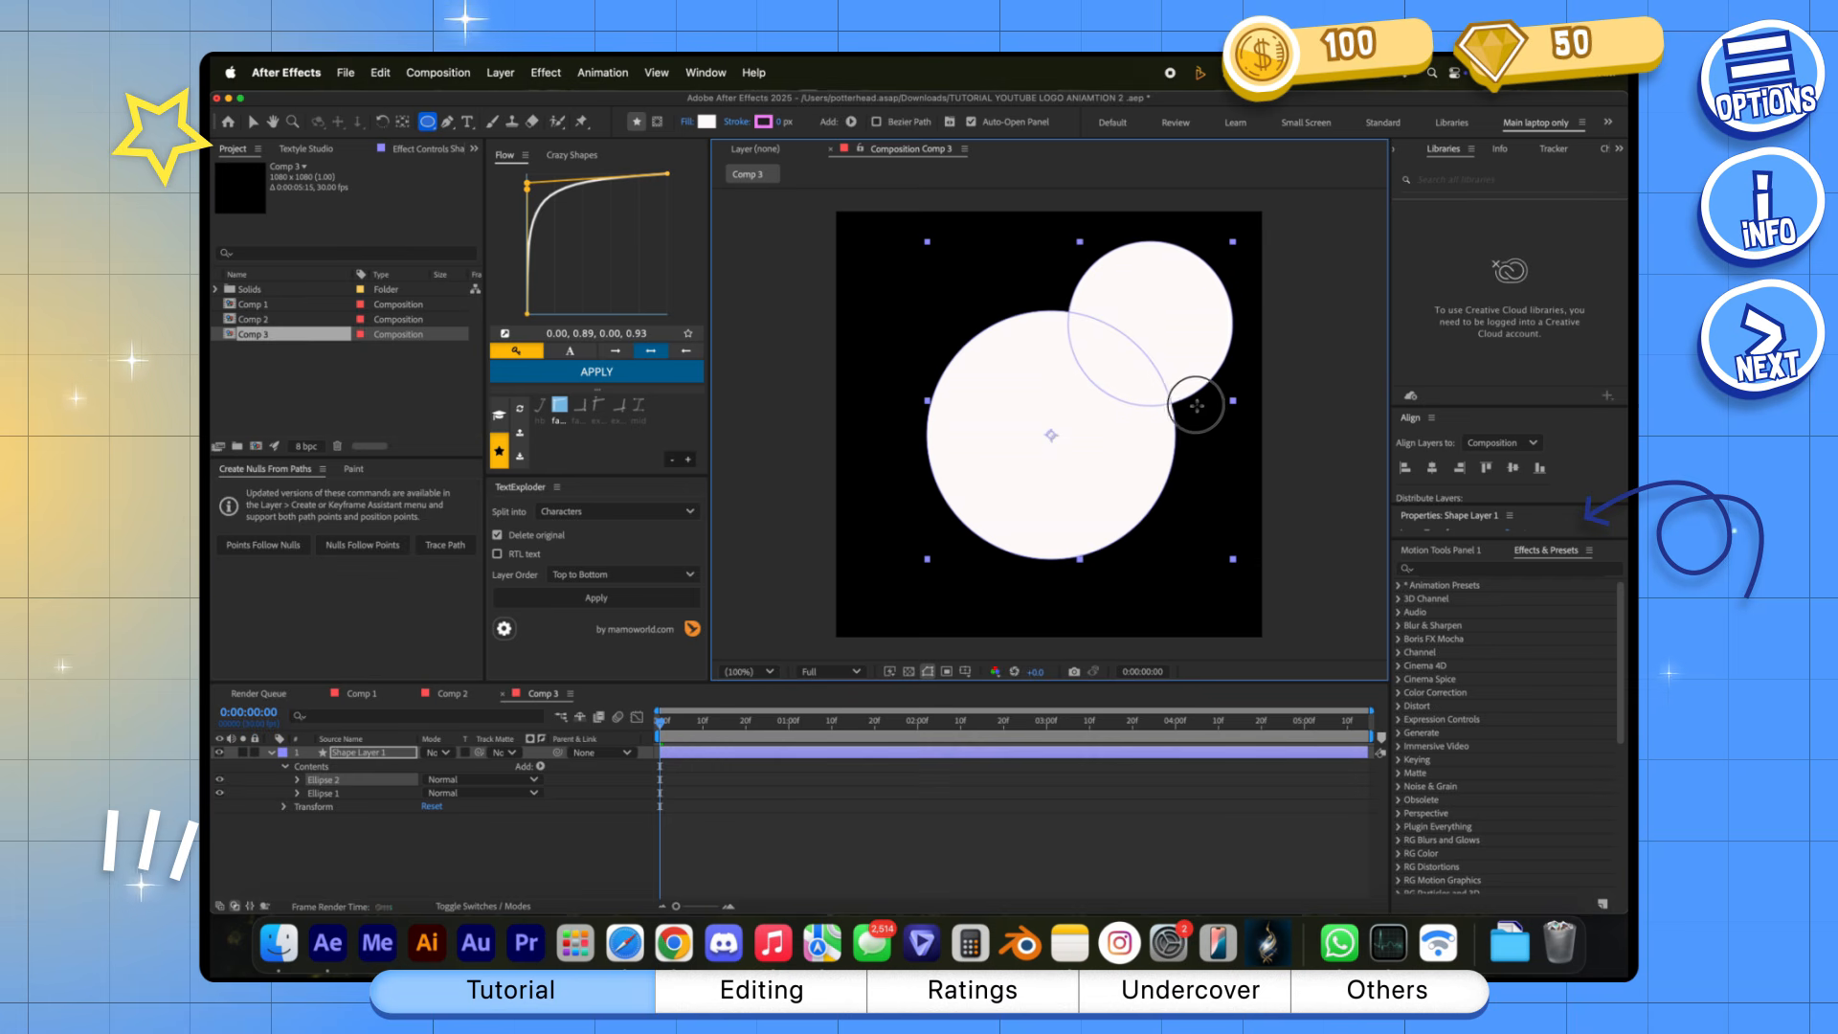
Draw two smaller white circles as ears on the large circle and scale Shape Layer 1 to 64%
{"action": "left_click_drag", "start_coordinate": [1197, 406], "coordinate": [1182, 391]}
{"action": "left_click_drag", "start_coordinate": [1021, 383], "coordinate": [881, 243]}
{"action": "key", "text": "s"}
{"action": "left_click_drag", "start_coordinate": [460, 769], "coordinate": [424, 769]}
{"action": "left_click", "coordinate": [536, 810]}
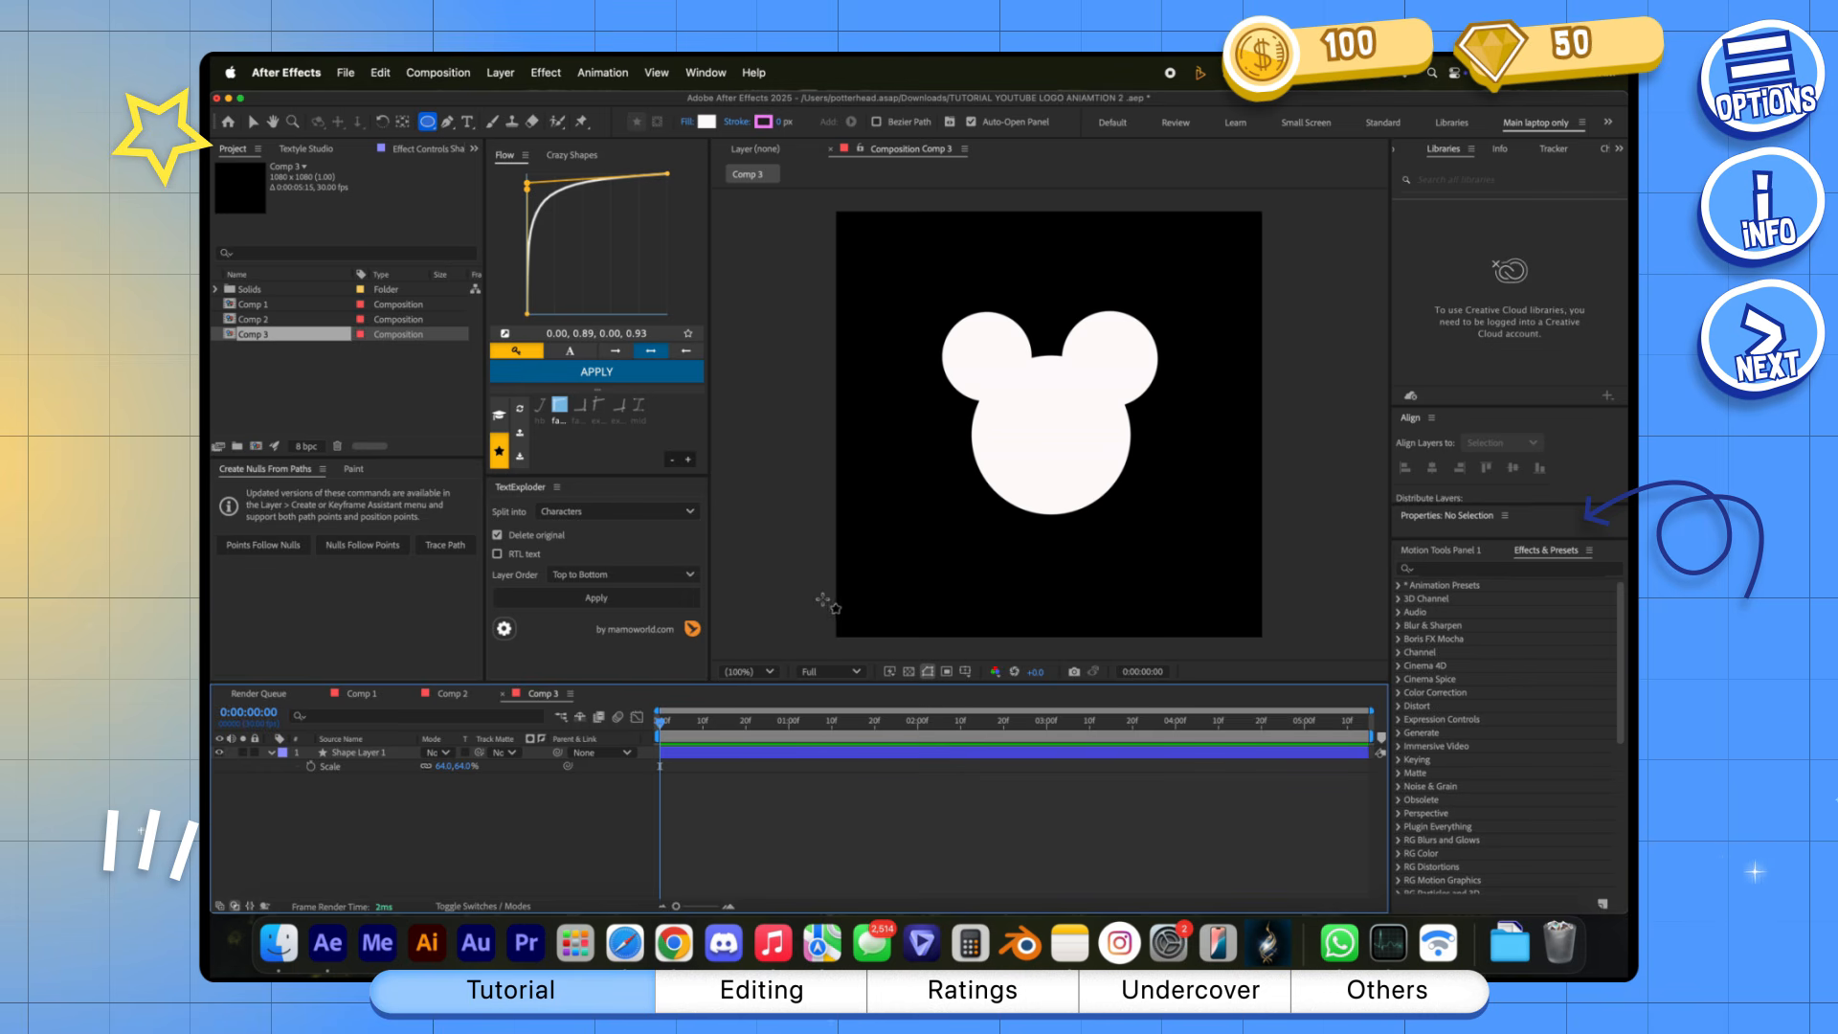
Add an Inner Shadow layer style to Shape Layer 1
{"action": "left_click", "coordinate": [718, 754]}
{"action": "right_click", "coordinate": [719, 754]}
{"action": "mouse_move", "coordinate": [809, 628]}
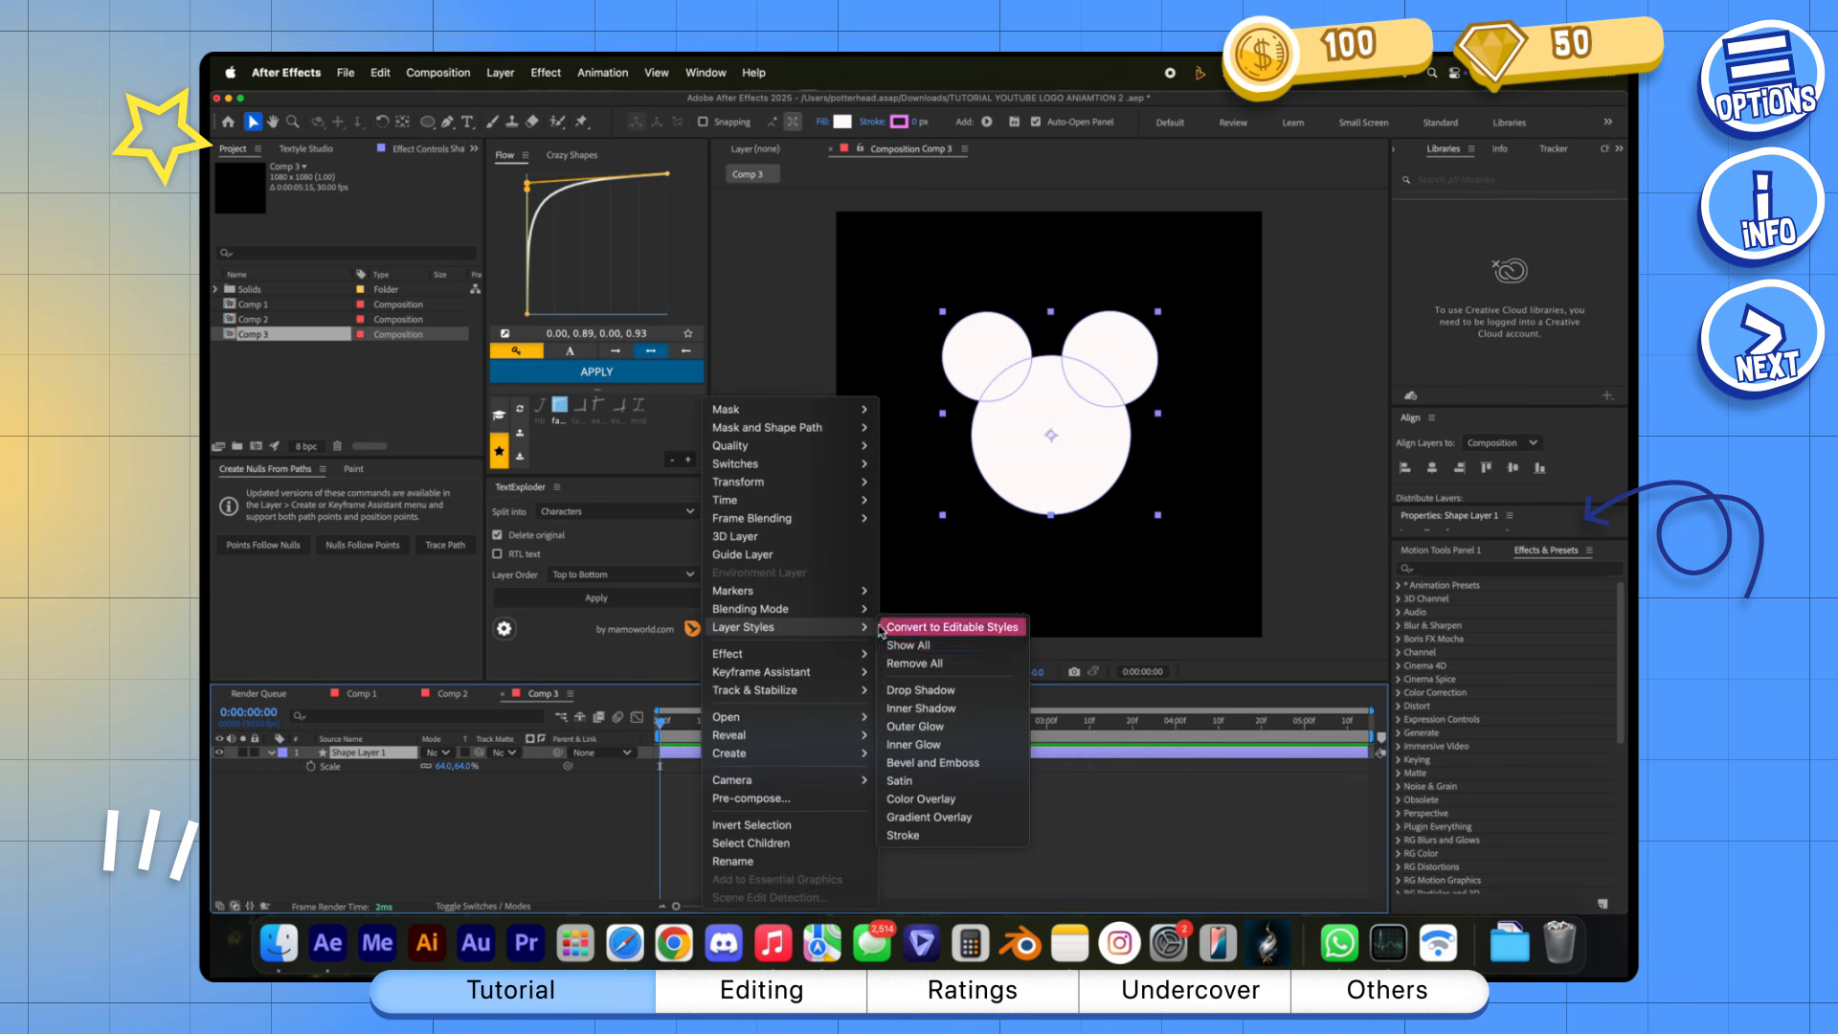
{"action": "left_click", "coordinate": [910, 709]}
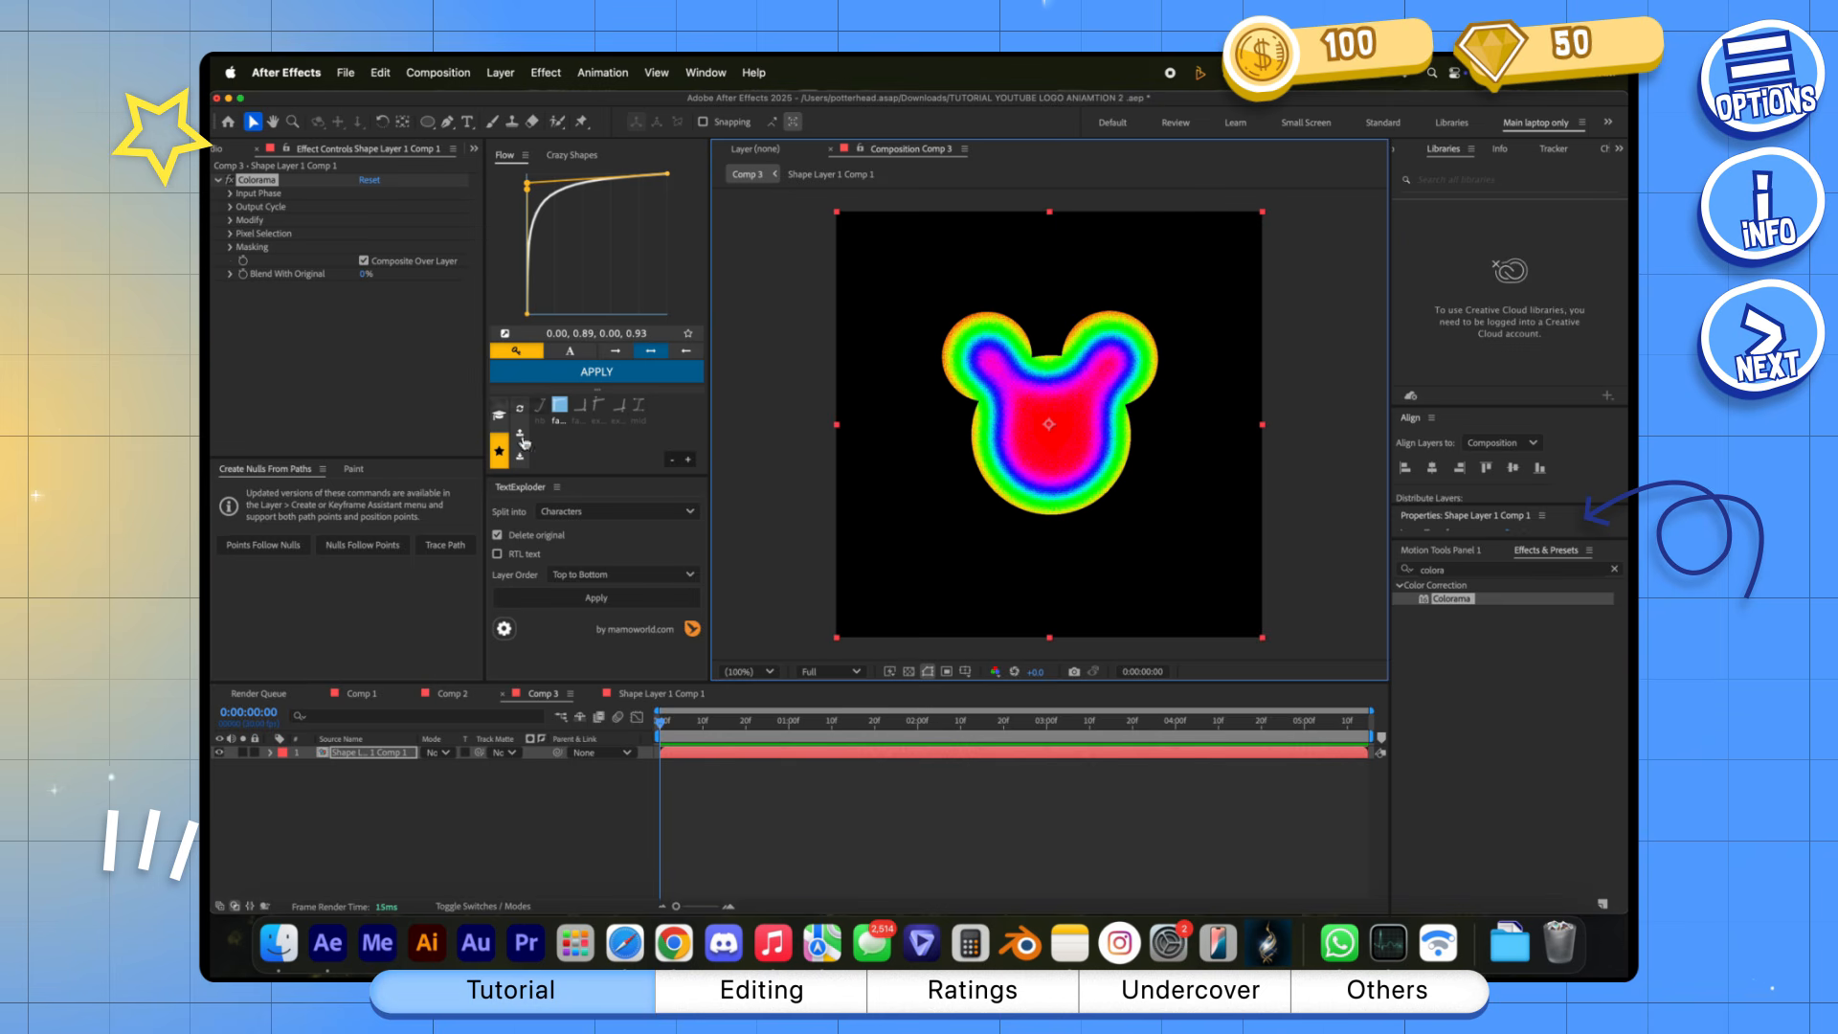
Try the Ramp Blue and Copper preset palettes for Colorama's output cycle
{"action": "left_click", "coordinate": [230, 207]}
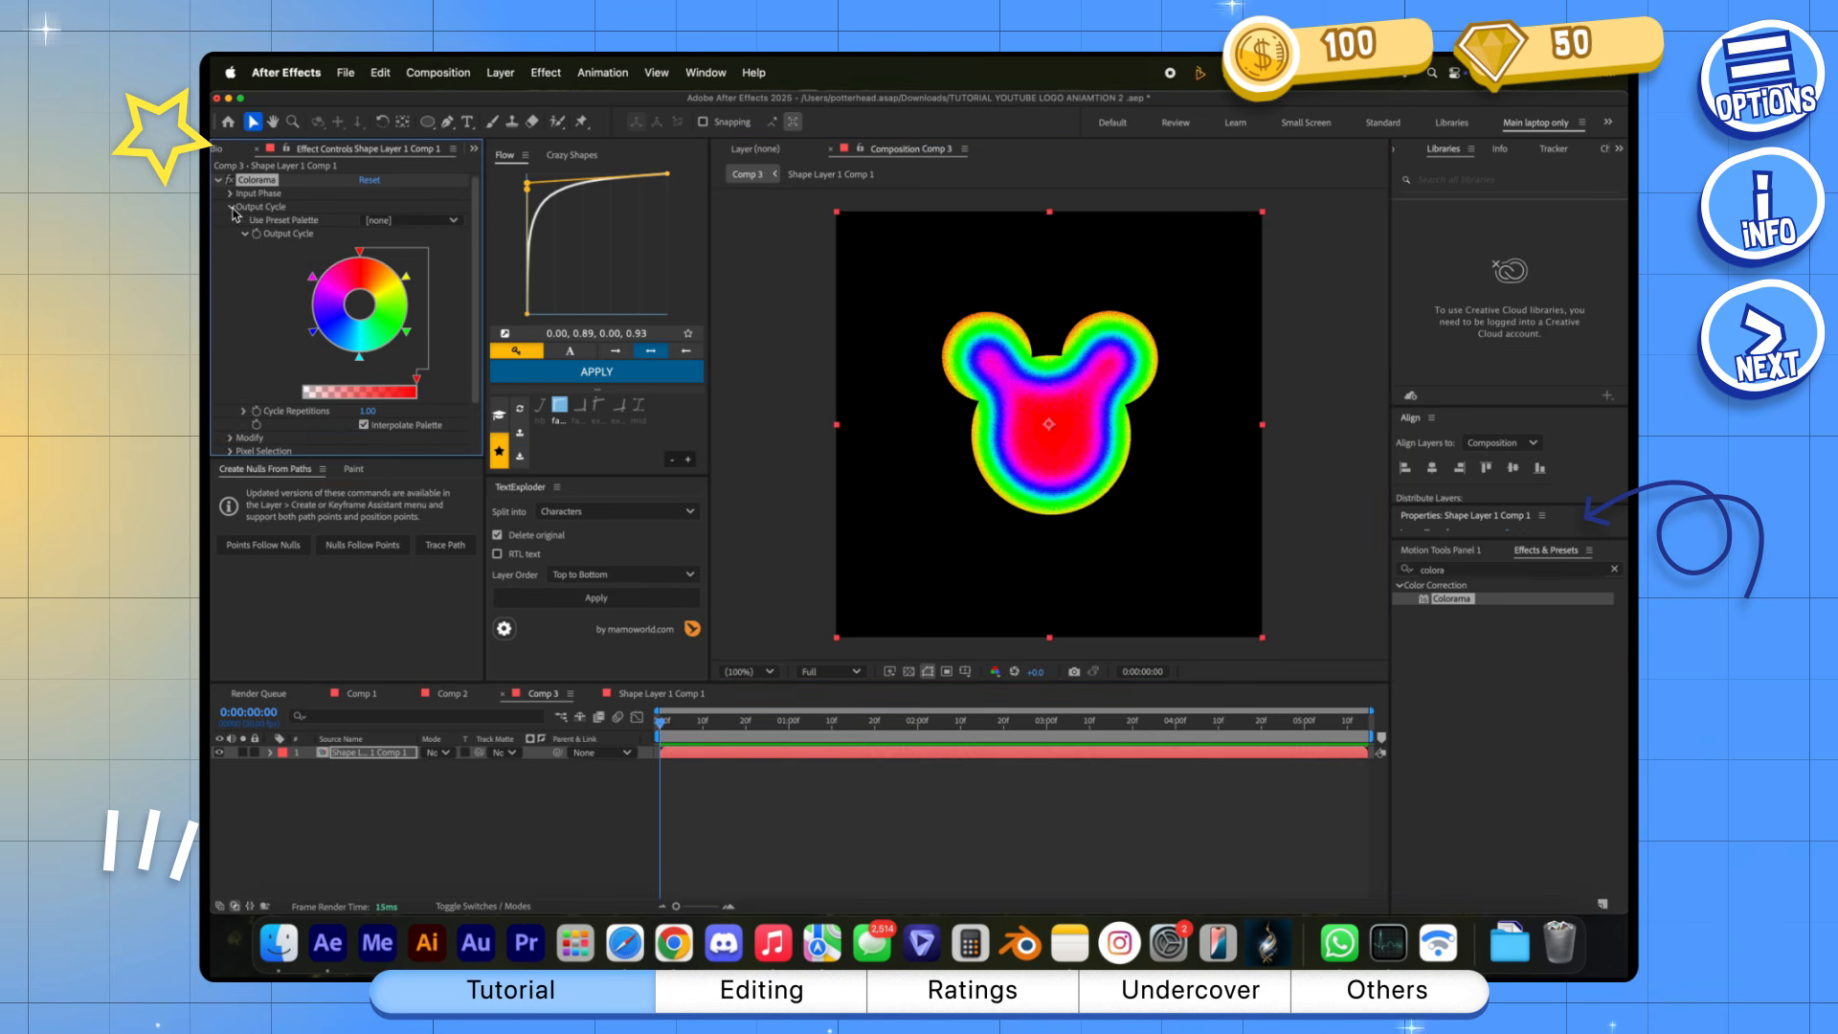
{"action": "left_click", "coordinate": [412, 223]}
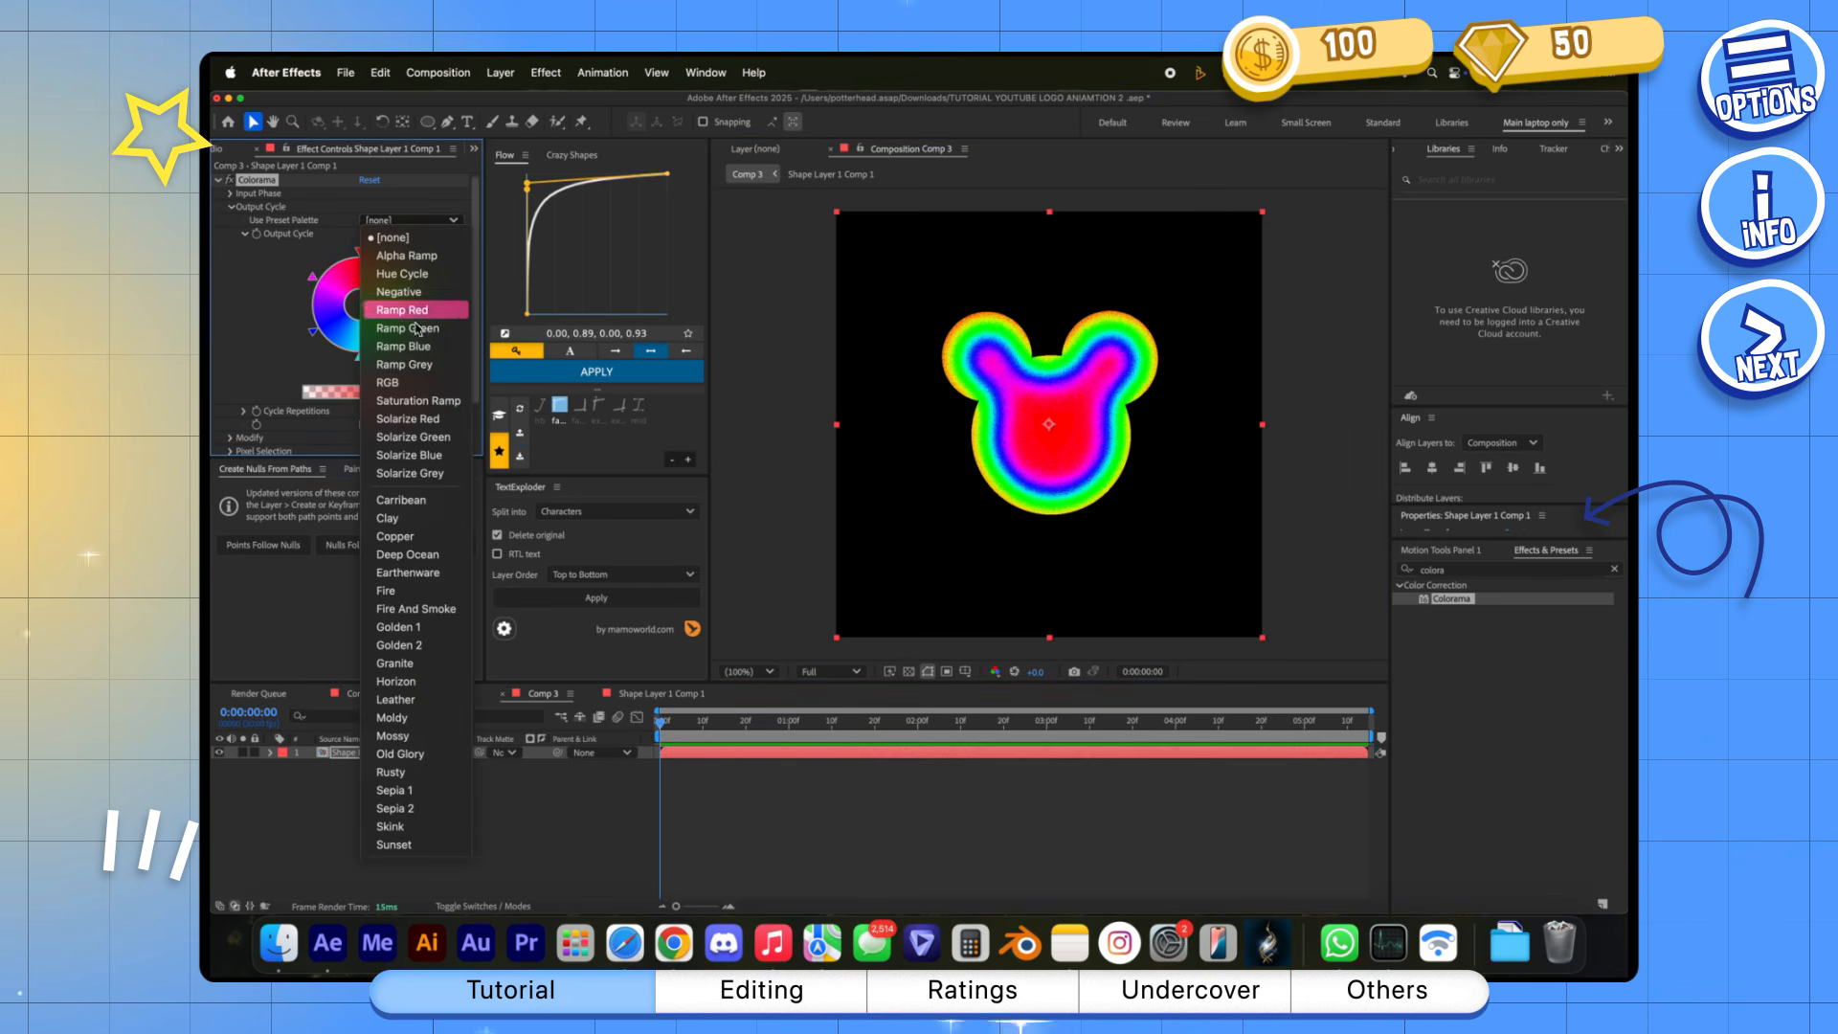
{"action": "left_click", "coordinate": [435, 351]}
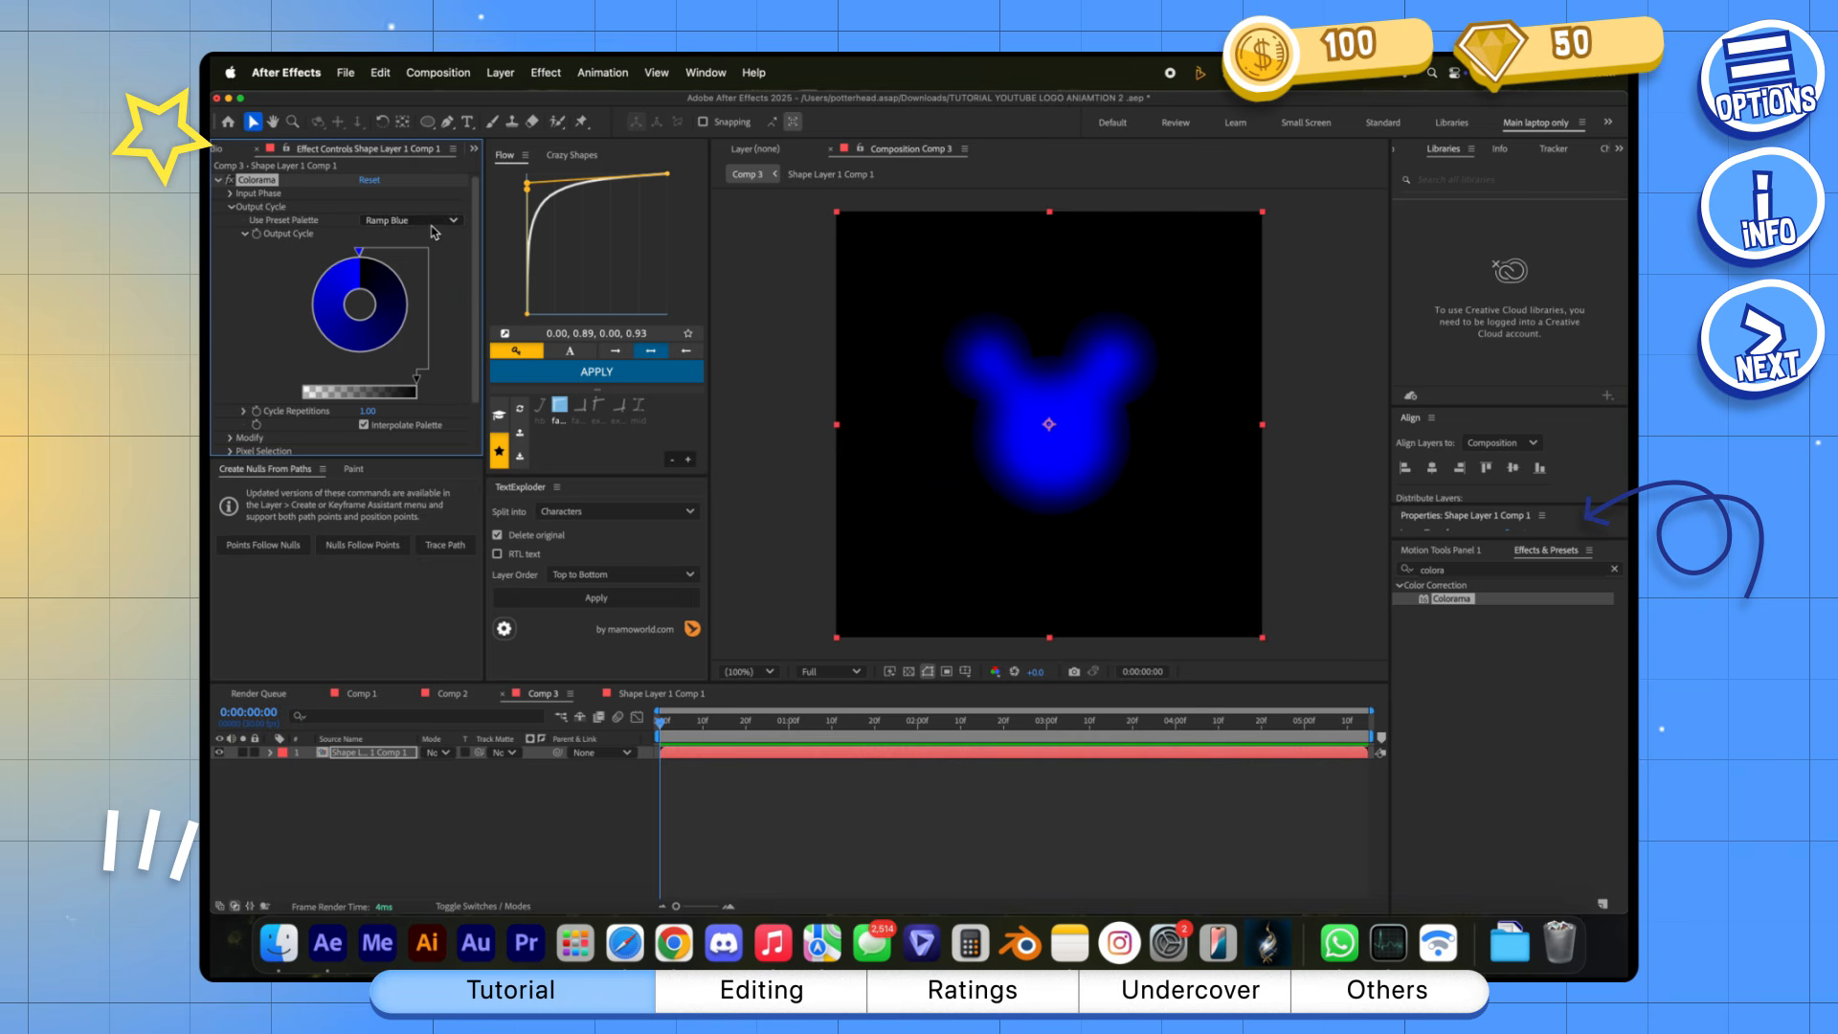
{"action": "left_click", "coordinate": [435, 225]}
{"action": "left_click", "coordinate": [412, 530]}
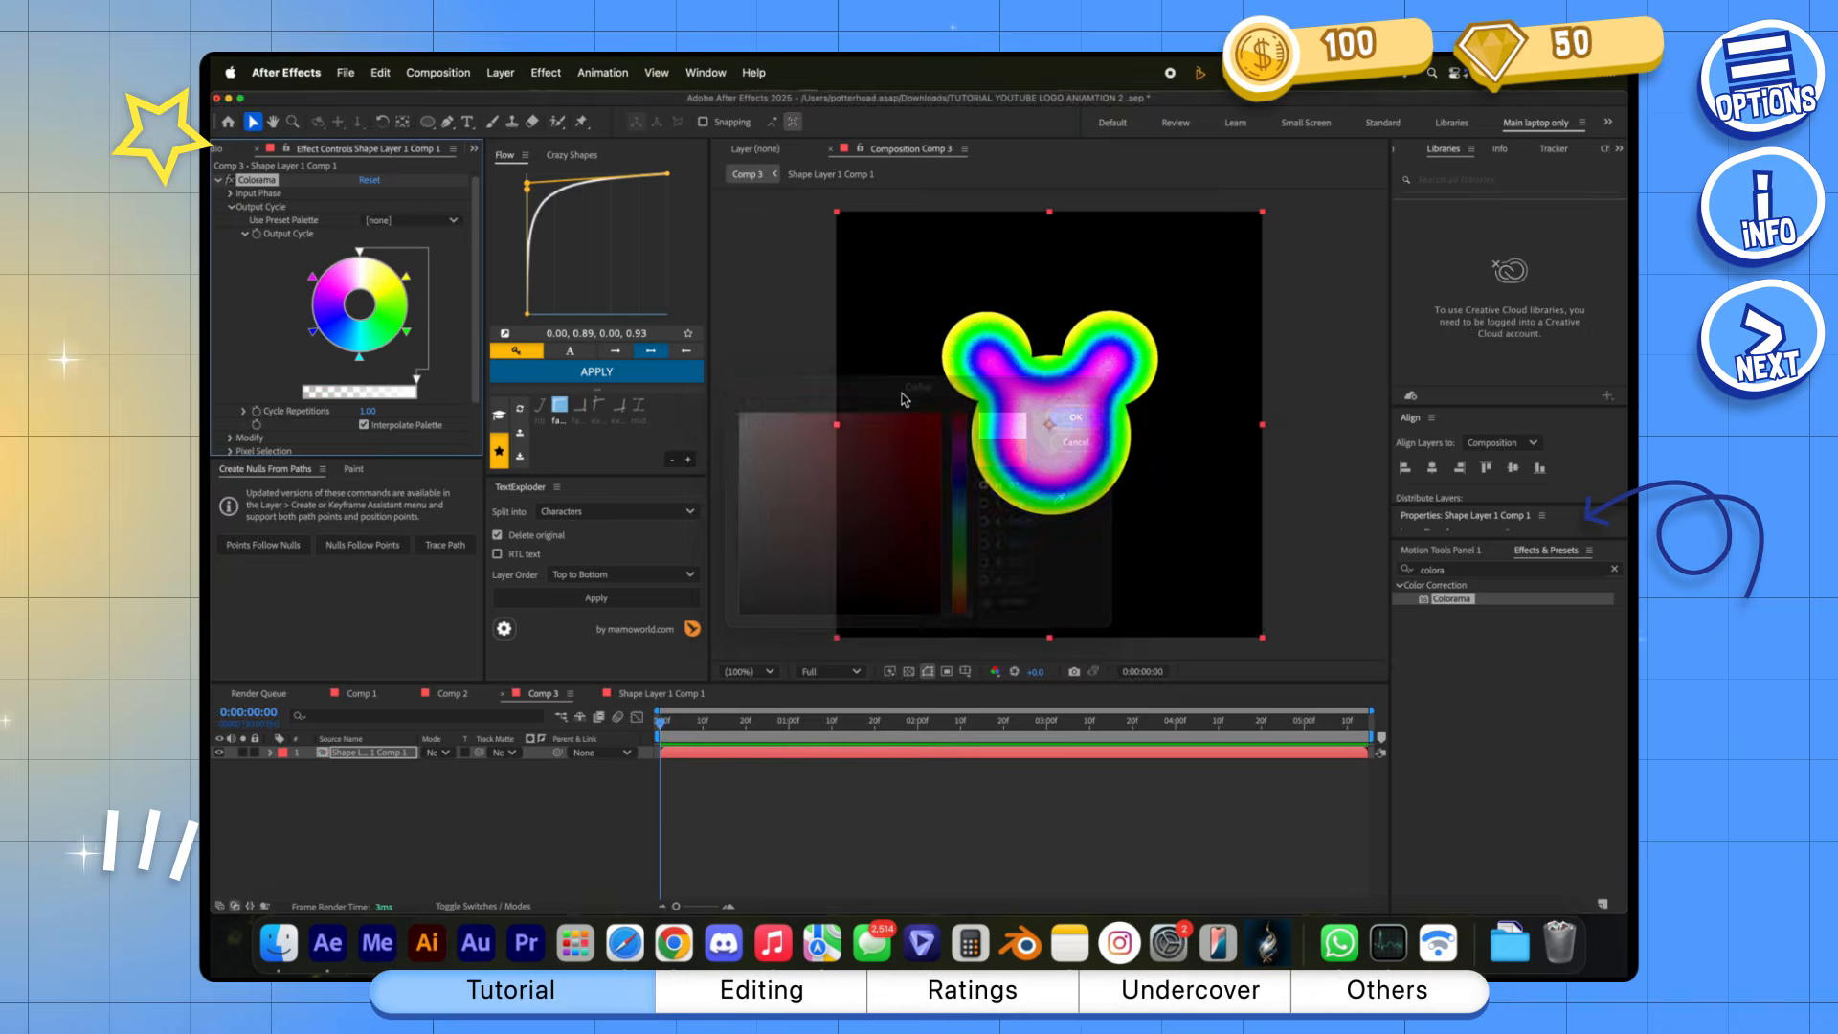
Recolour the stops on Colorama's Output Cycle wheel with white, light pink, light blue and light orange
{"action": "double_click", "coordinate": [406, 276]}
{"action": "left_click", "coordinate": [1075, 417]}
{"action": "double_click", "coordinate": [406, 332]}
{"action": "left_click", "coordinate": [1075, 418]}
{"action": "double_click", "coordinate": [360, 357]}
{"action": "left_click", "coordinate": [1075, 418]}
{"action": "double_click", "coordinate": [312, 332]}
{"action": "left_click_drag", "start_coordinate": [787, 421], "coordinate": [784, 375]}
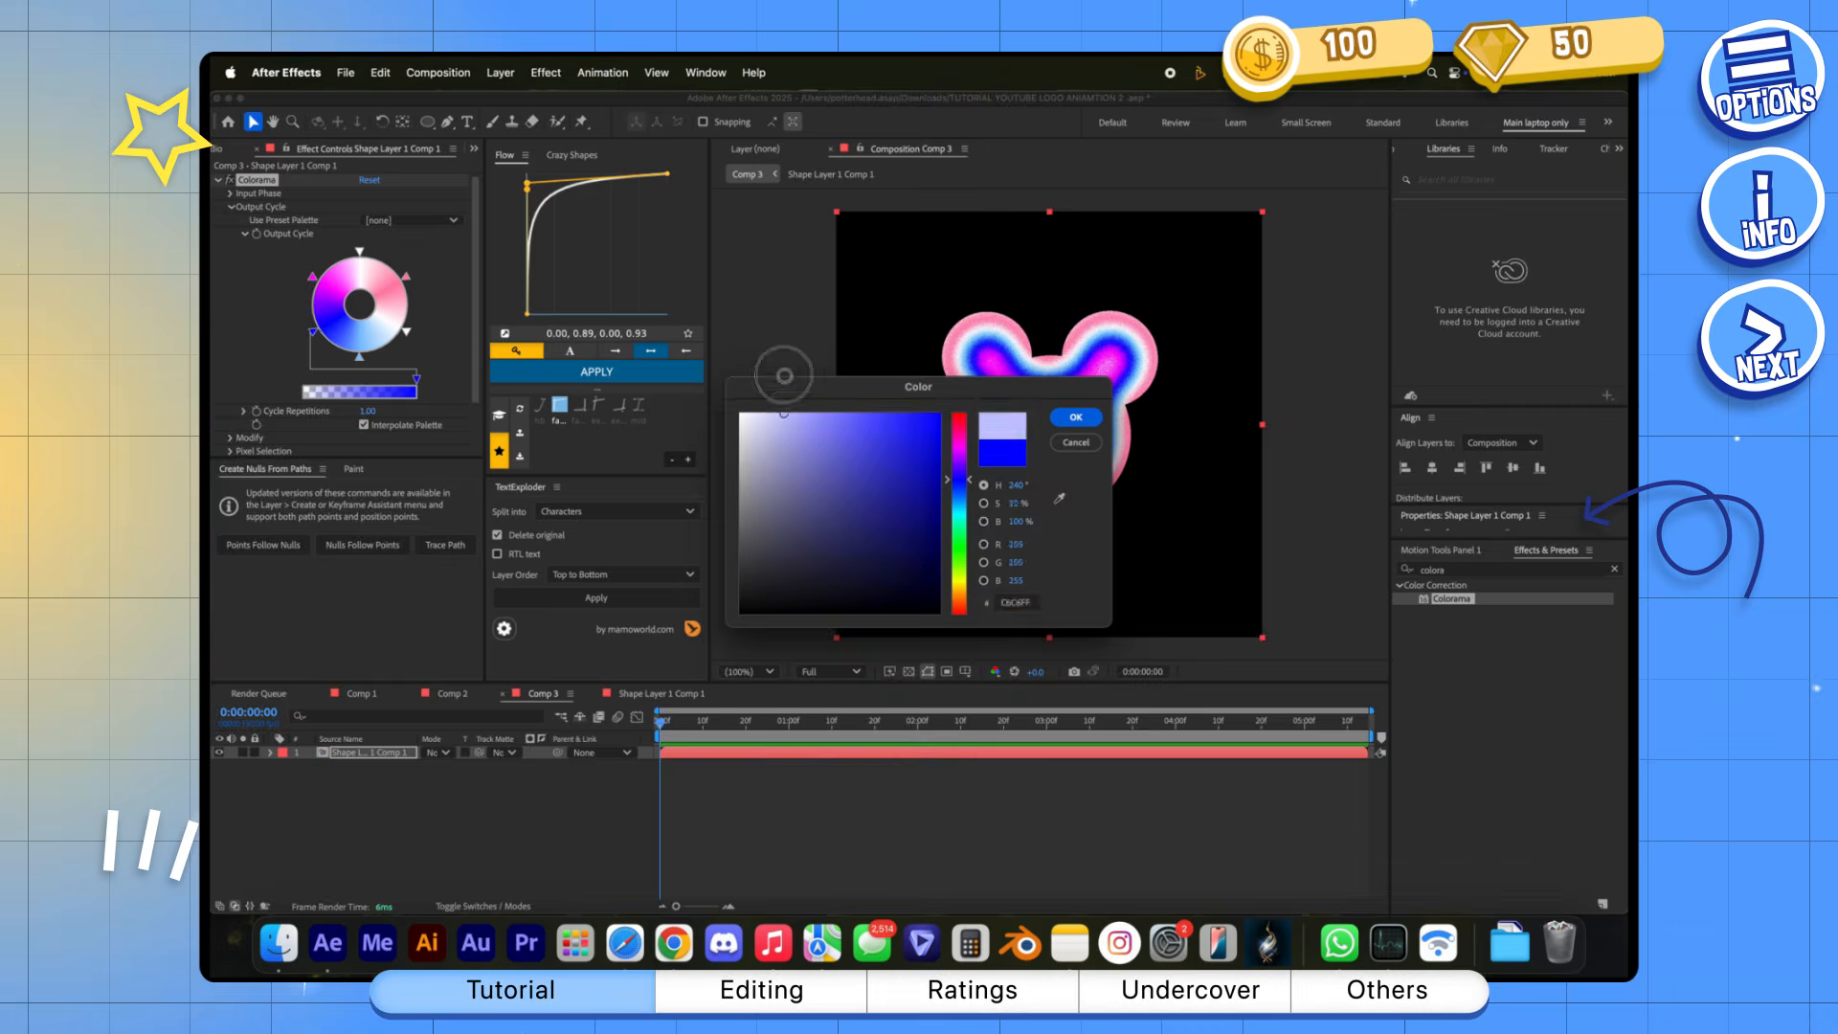
{"action": "left_click", "coordinate": [958, 445]}
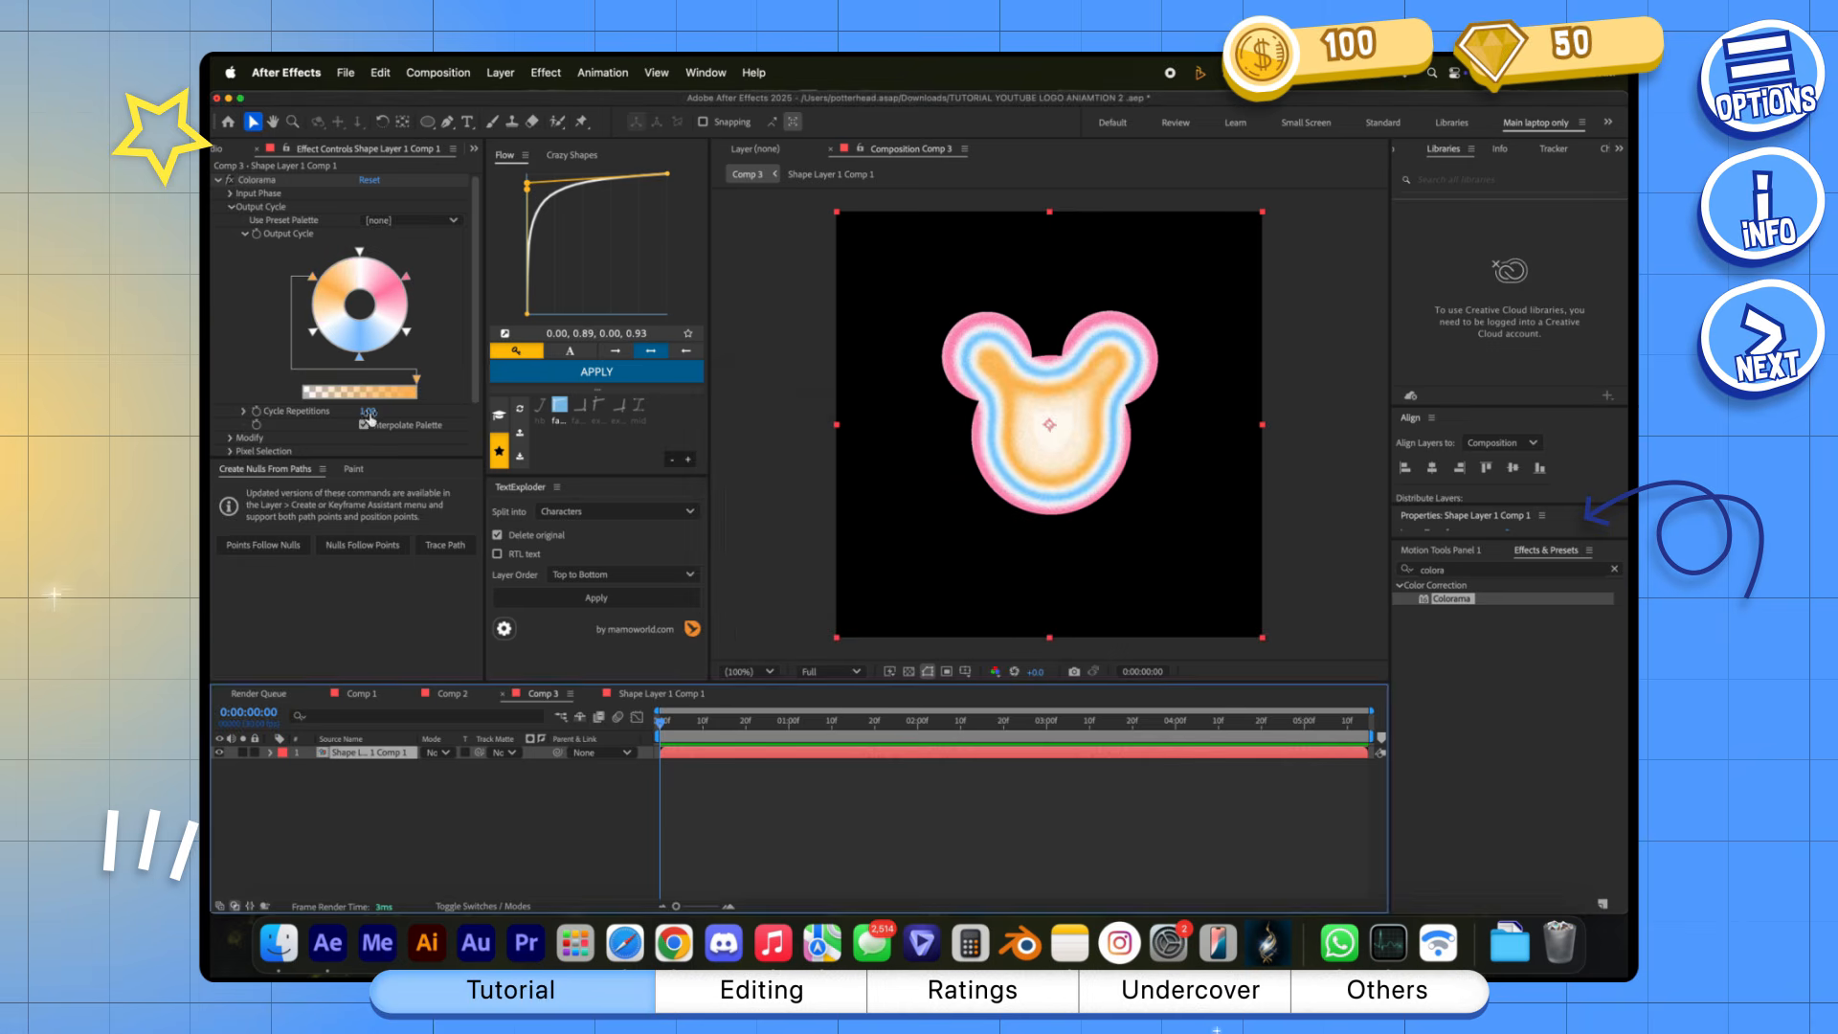
Adjust Colorama's Cycle Repetitions and Phase Shift, and move the current time forward on the timeline
{"action": "left_click_drag", "start_coordinate": [369, 418], "coordinate": [341, 413]}
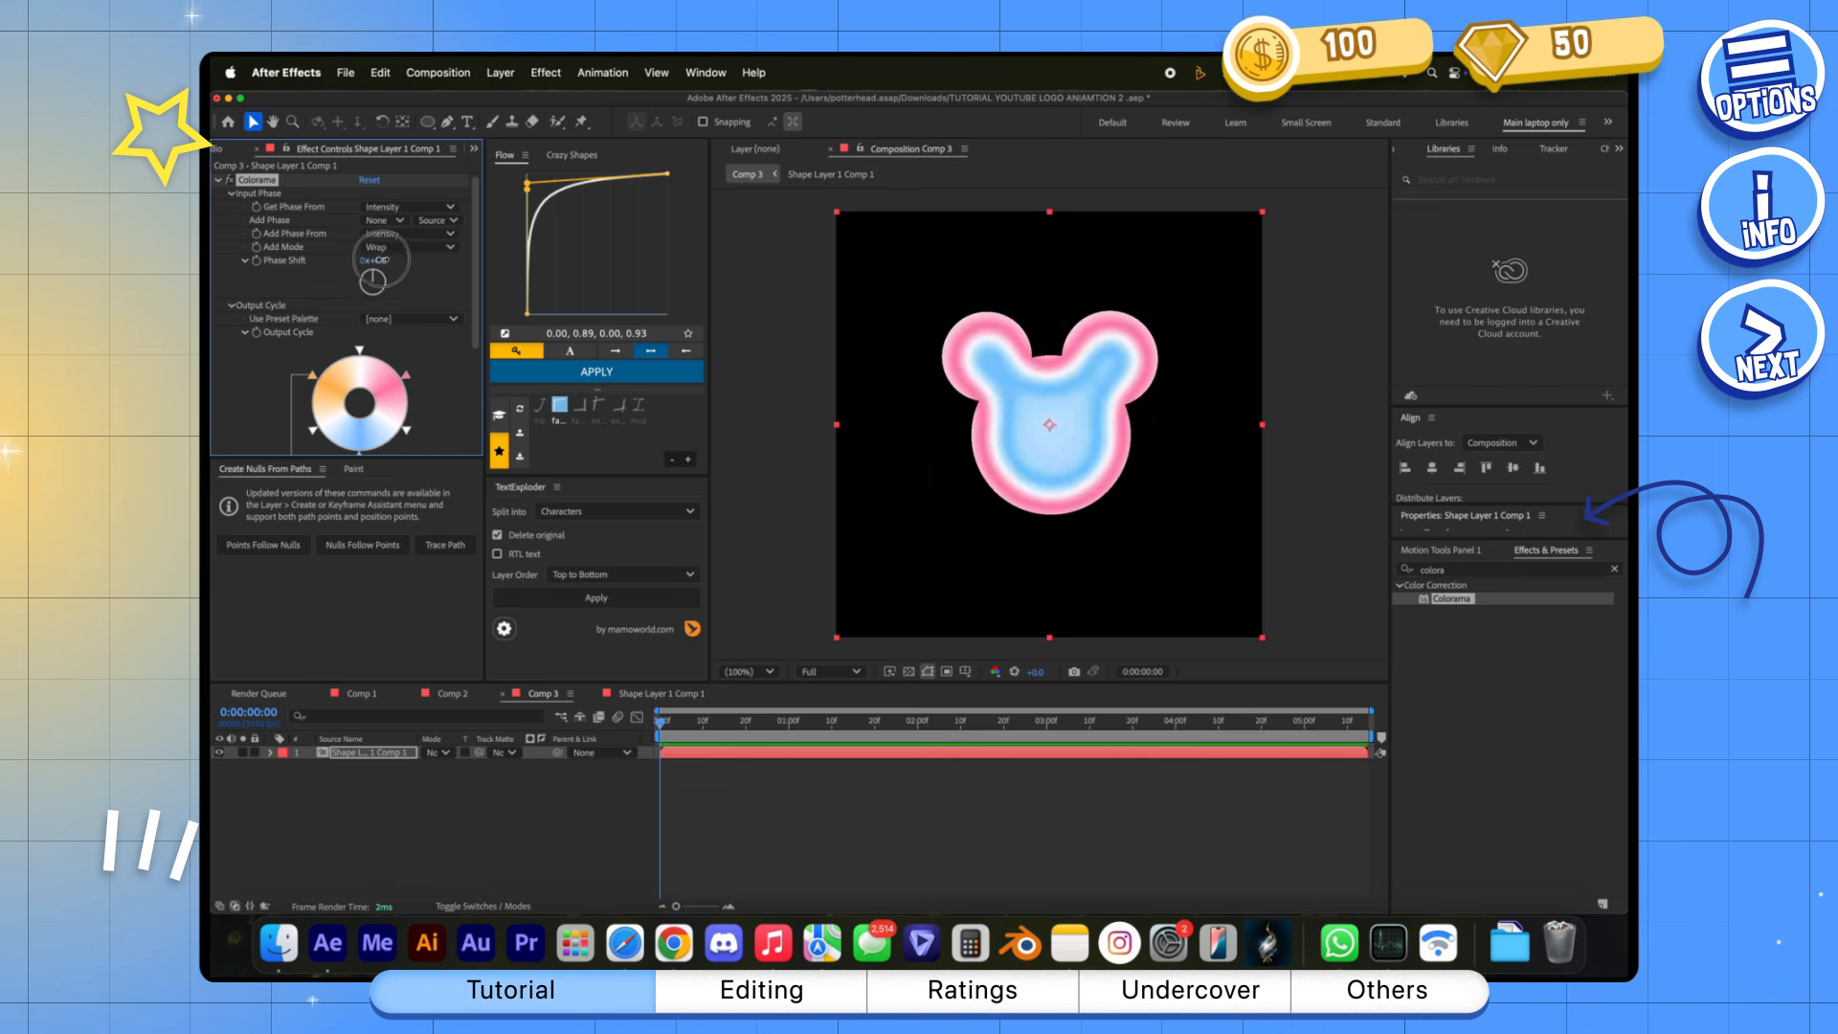
{"action": "left_click_drag", "start_coordinate": [381, 260], "coordinate": [582, 259]}
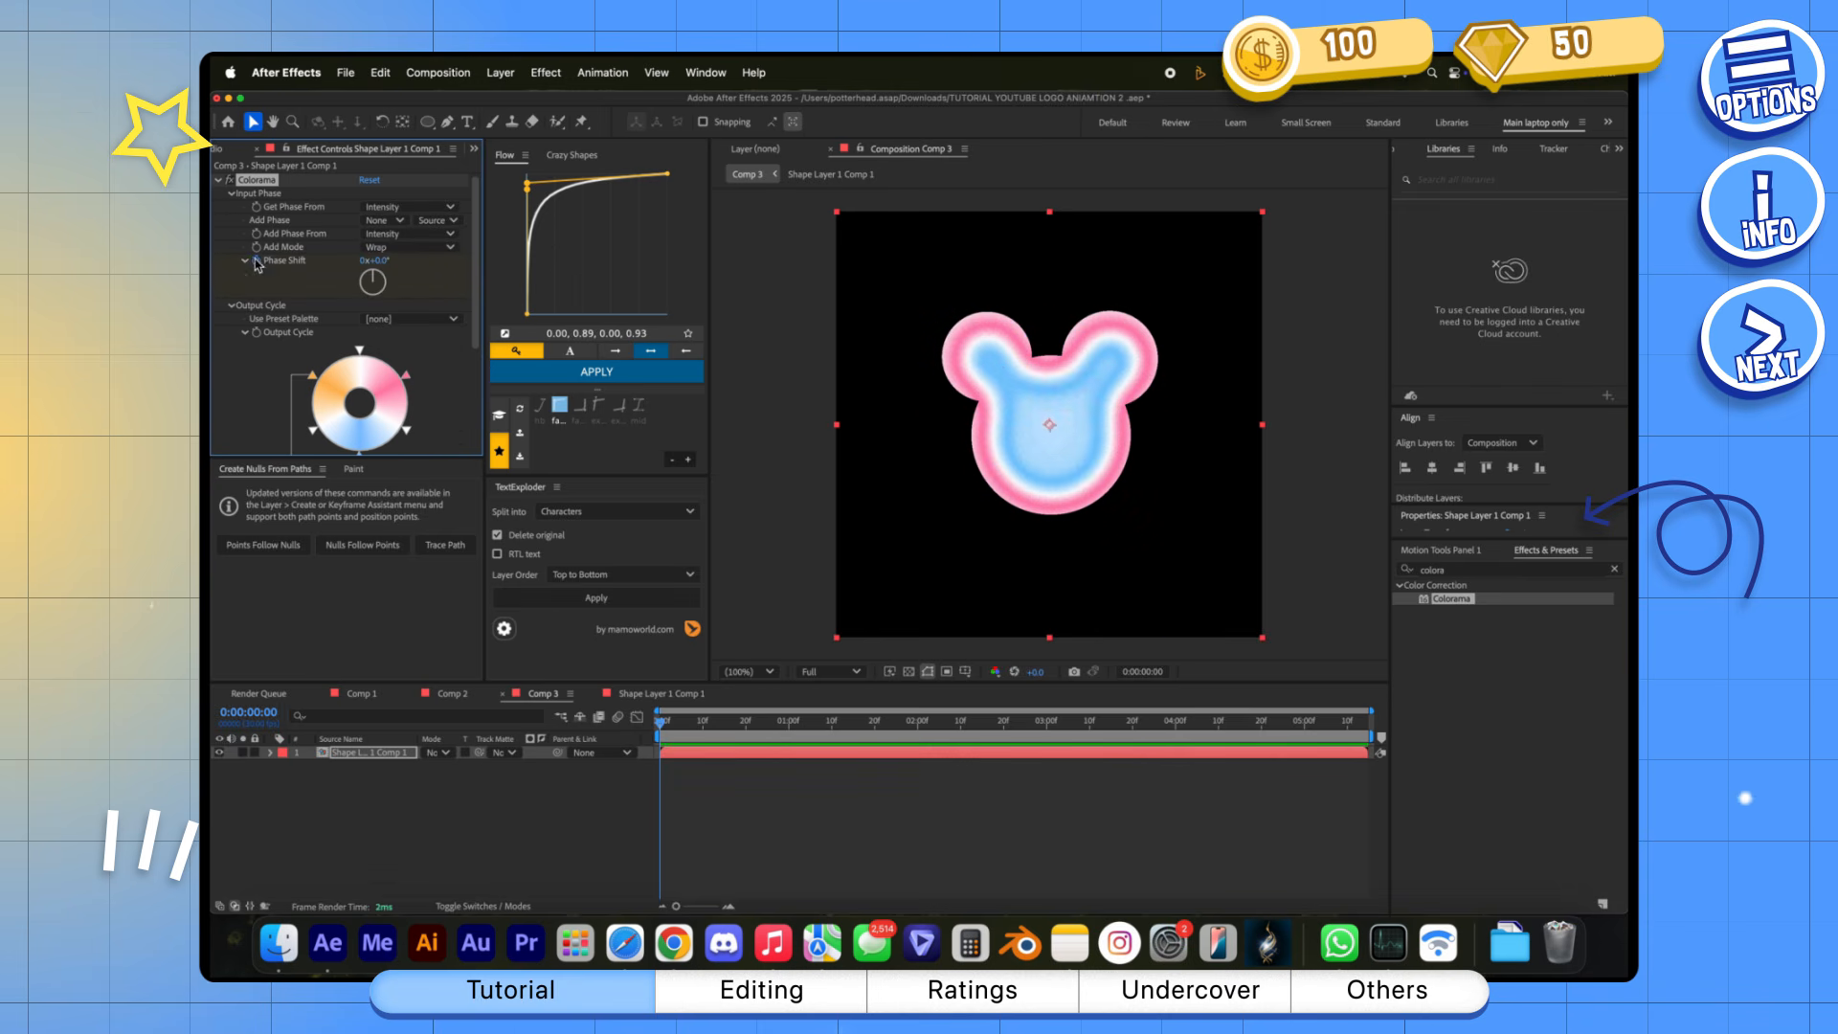
{"action": "left_click", "coordinate": [688, 728]}
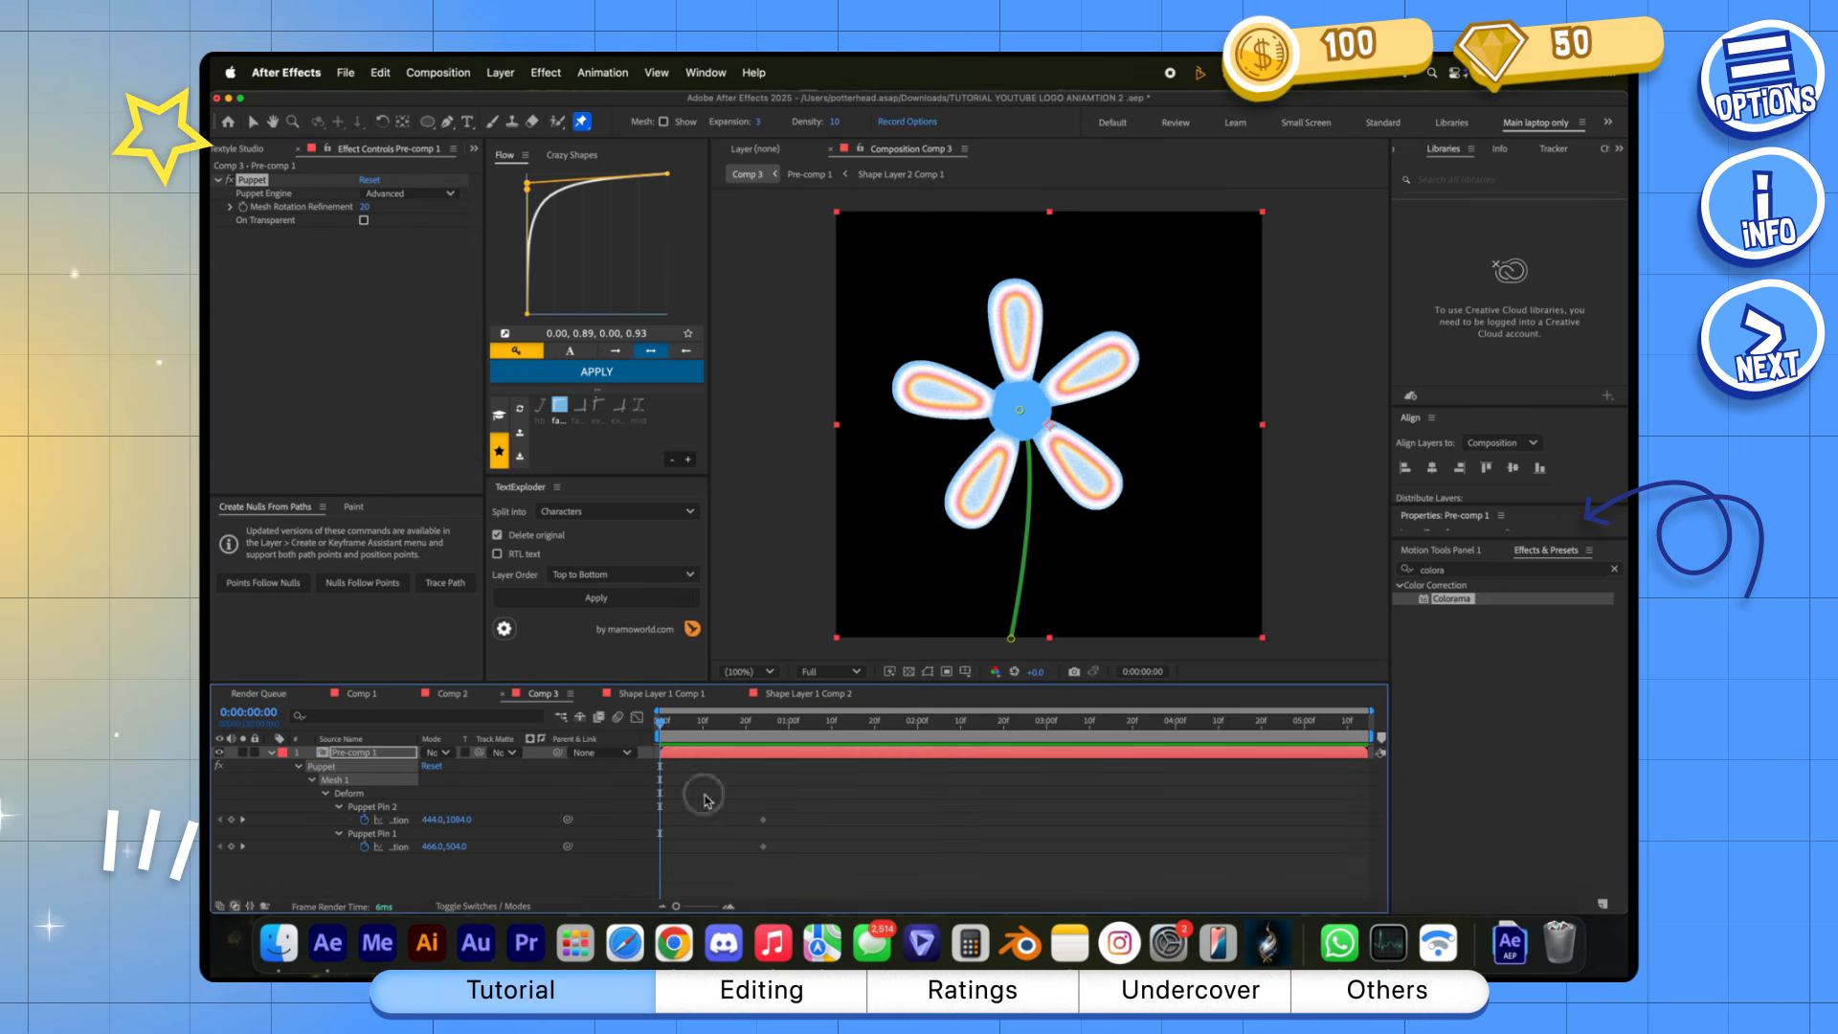
Try moving the flower head's Puppet Pin 1 to 624, 588 at 0:00:00:00, and undo the change
{"action": "left_click_drag", "start_coordinate": [434, 851], "coordinate": [503, 819]}
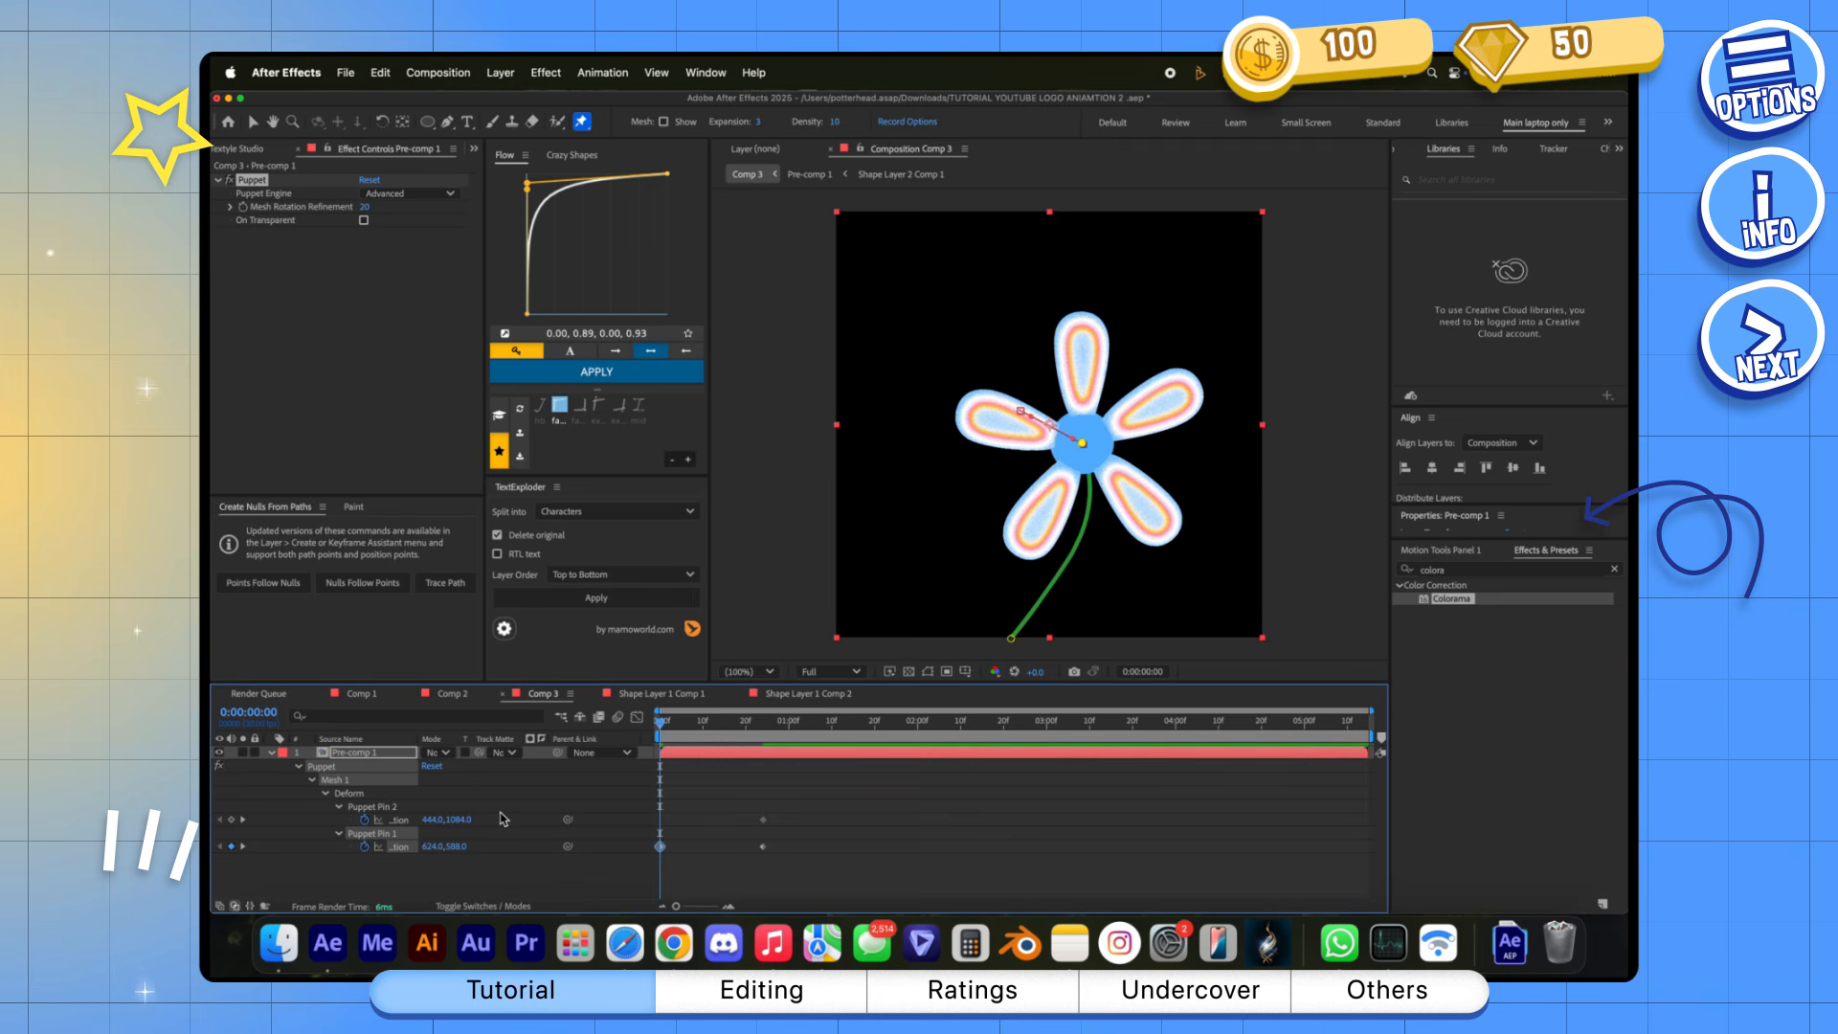
{"action": "key", "text": "super+z"}
{"action": "key", "text": "super+z"}
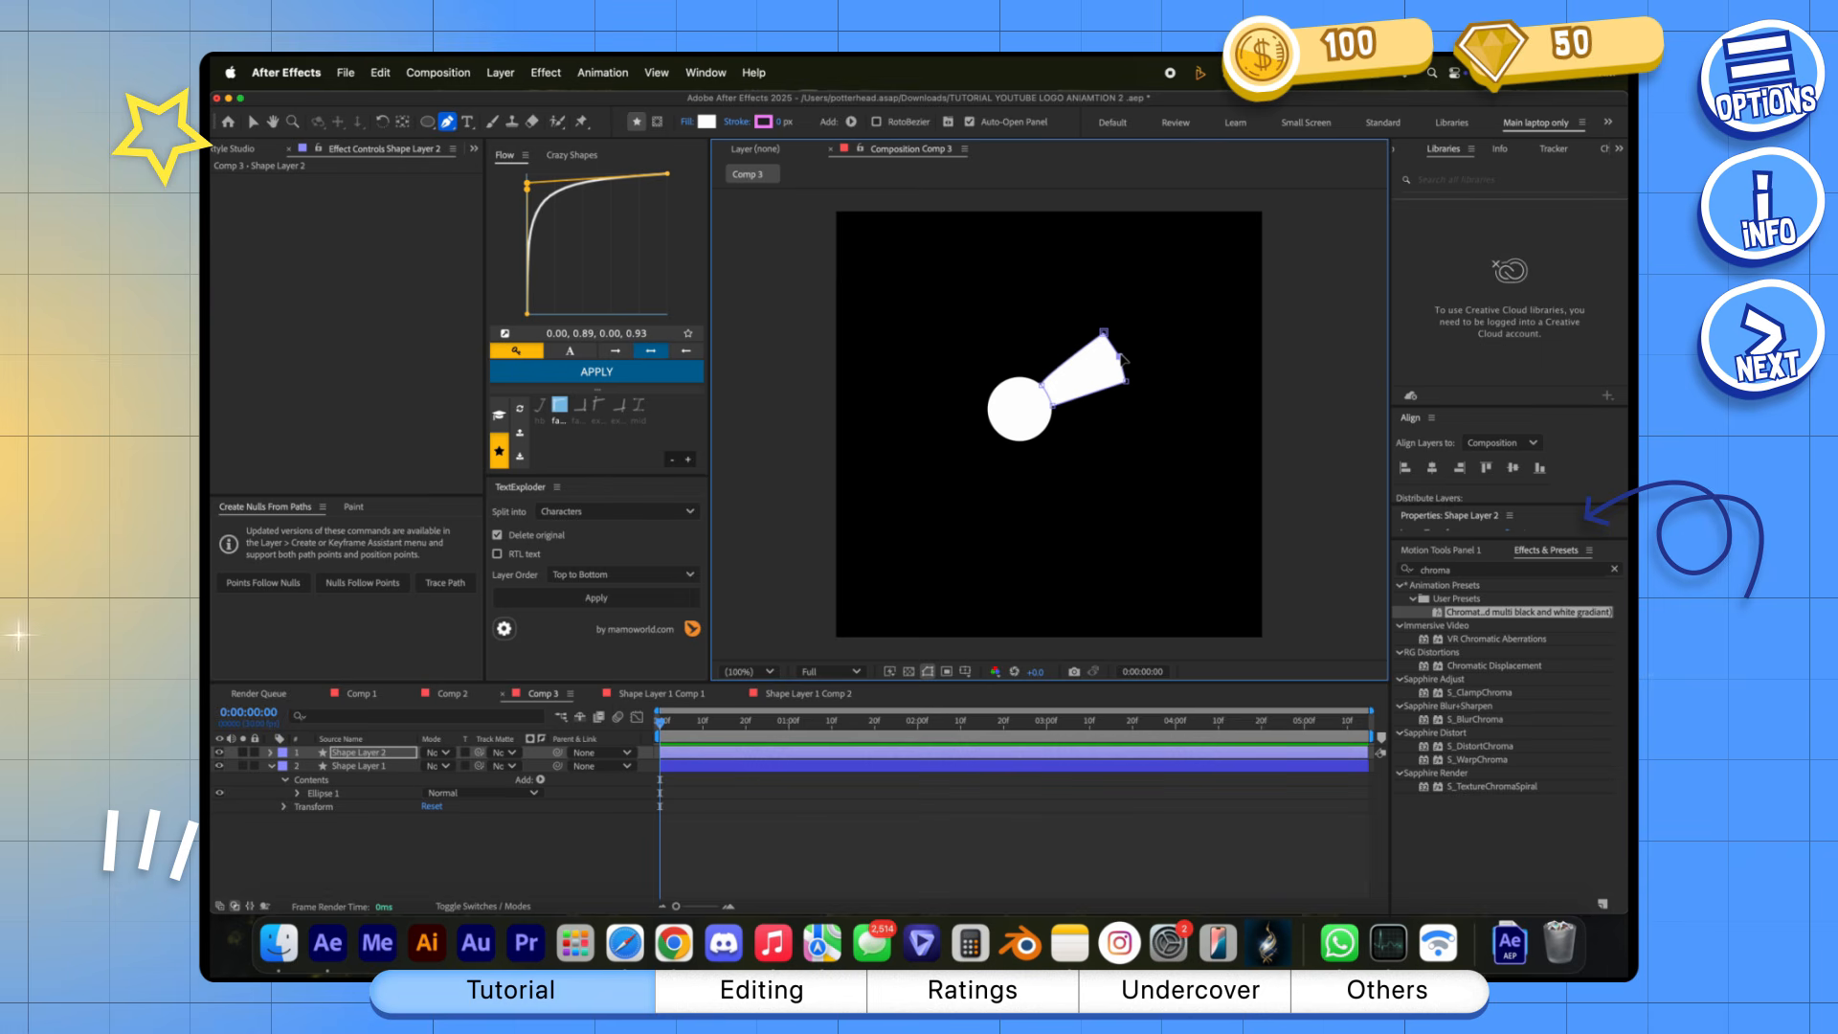
Add a Repeater to the petal in Shape Layer 2, adjust its copies, and expand its transform settings
{"action": "left_click", "coordinate": [271, 752]}
{"action": "left_click", "coordinate": [541, 766]}
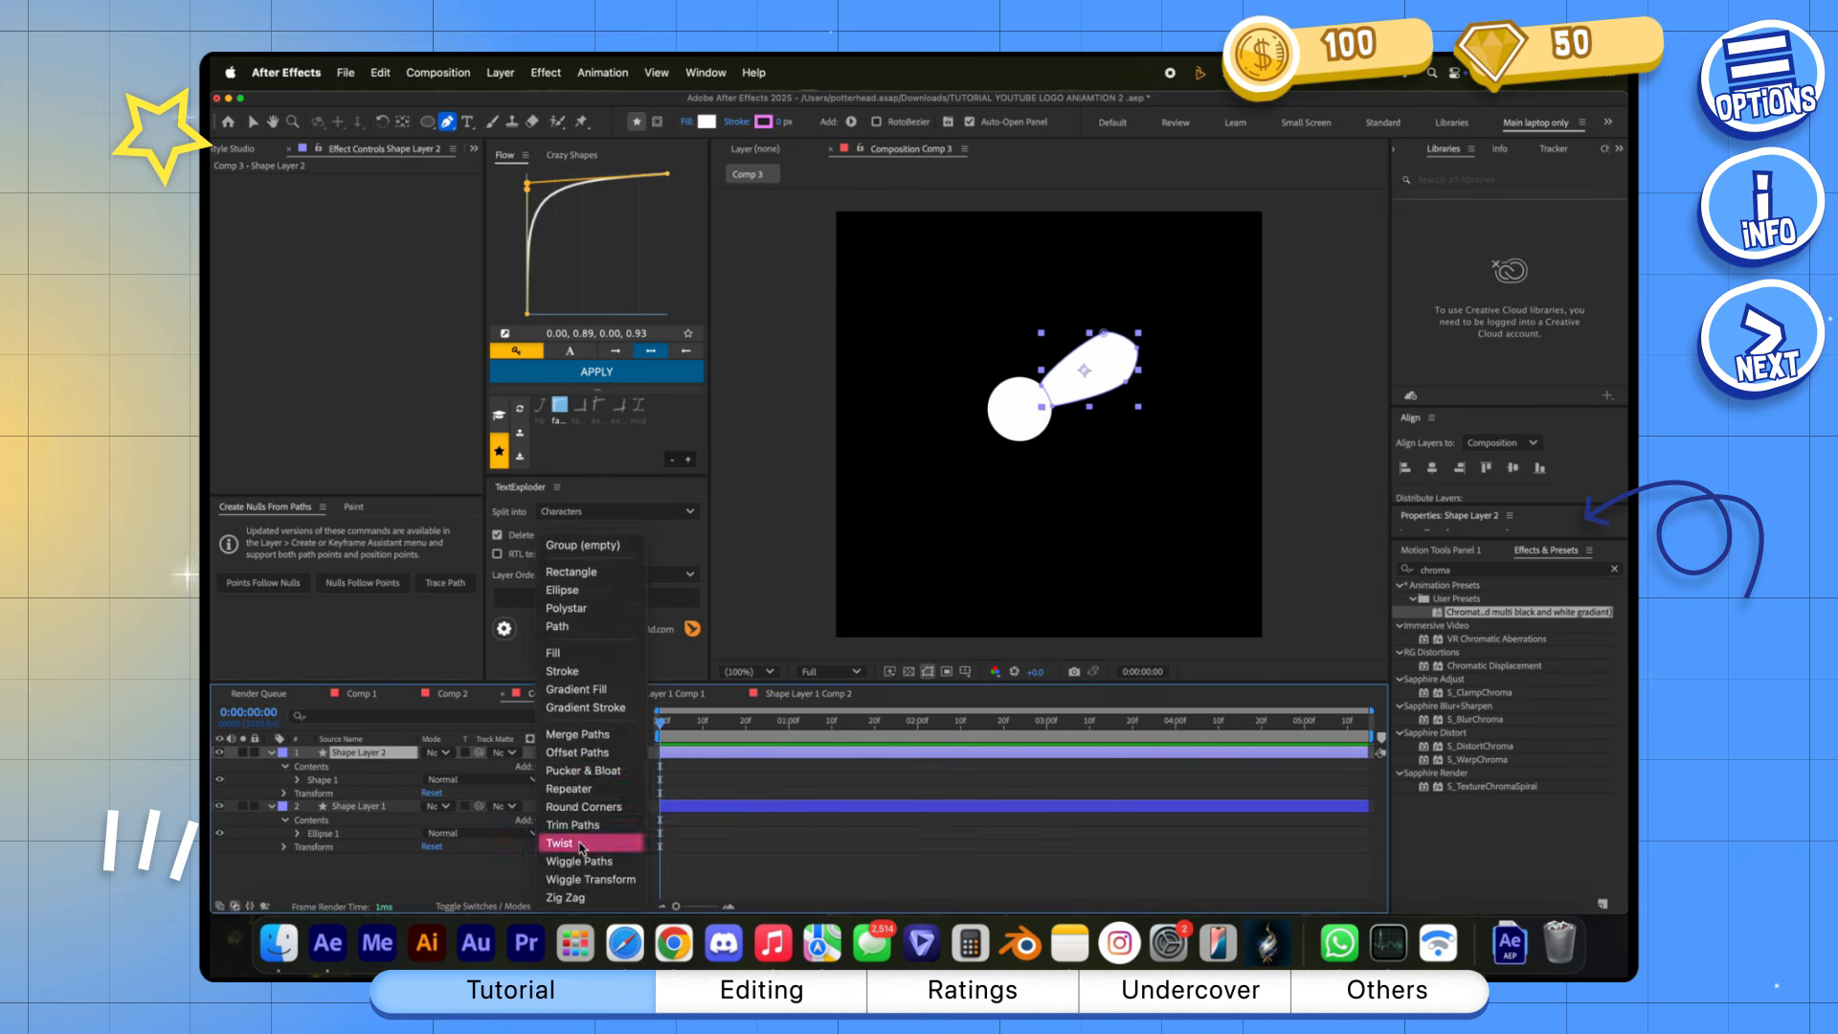
{"action": "left_click", "coordinate": [570, 840]}
{"action": "left_click_drag", "start_coordinate": [434, 809], "coordinate": [448, 868]}
{"action": "left_click", "coordinate": [311, 847]}
{"action": "scroll", "coordinate": [412, 842], "scroll_direction": "down", "scroll_amount": 3}
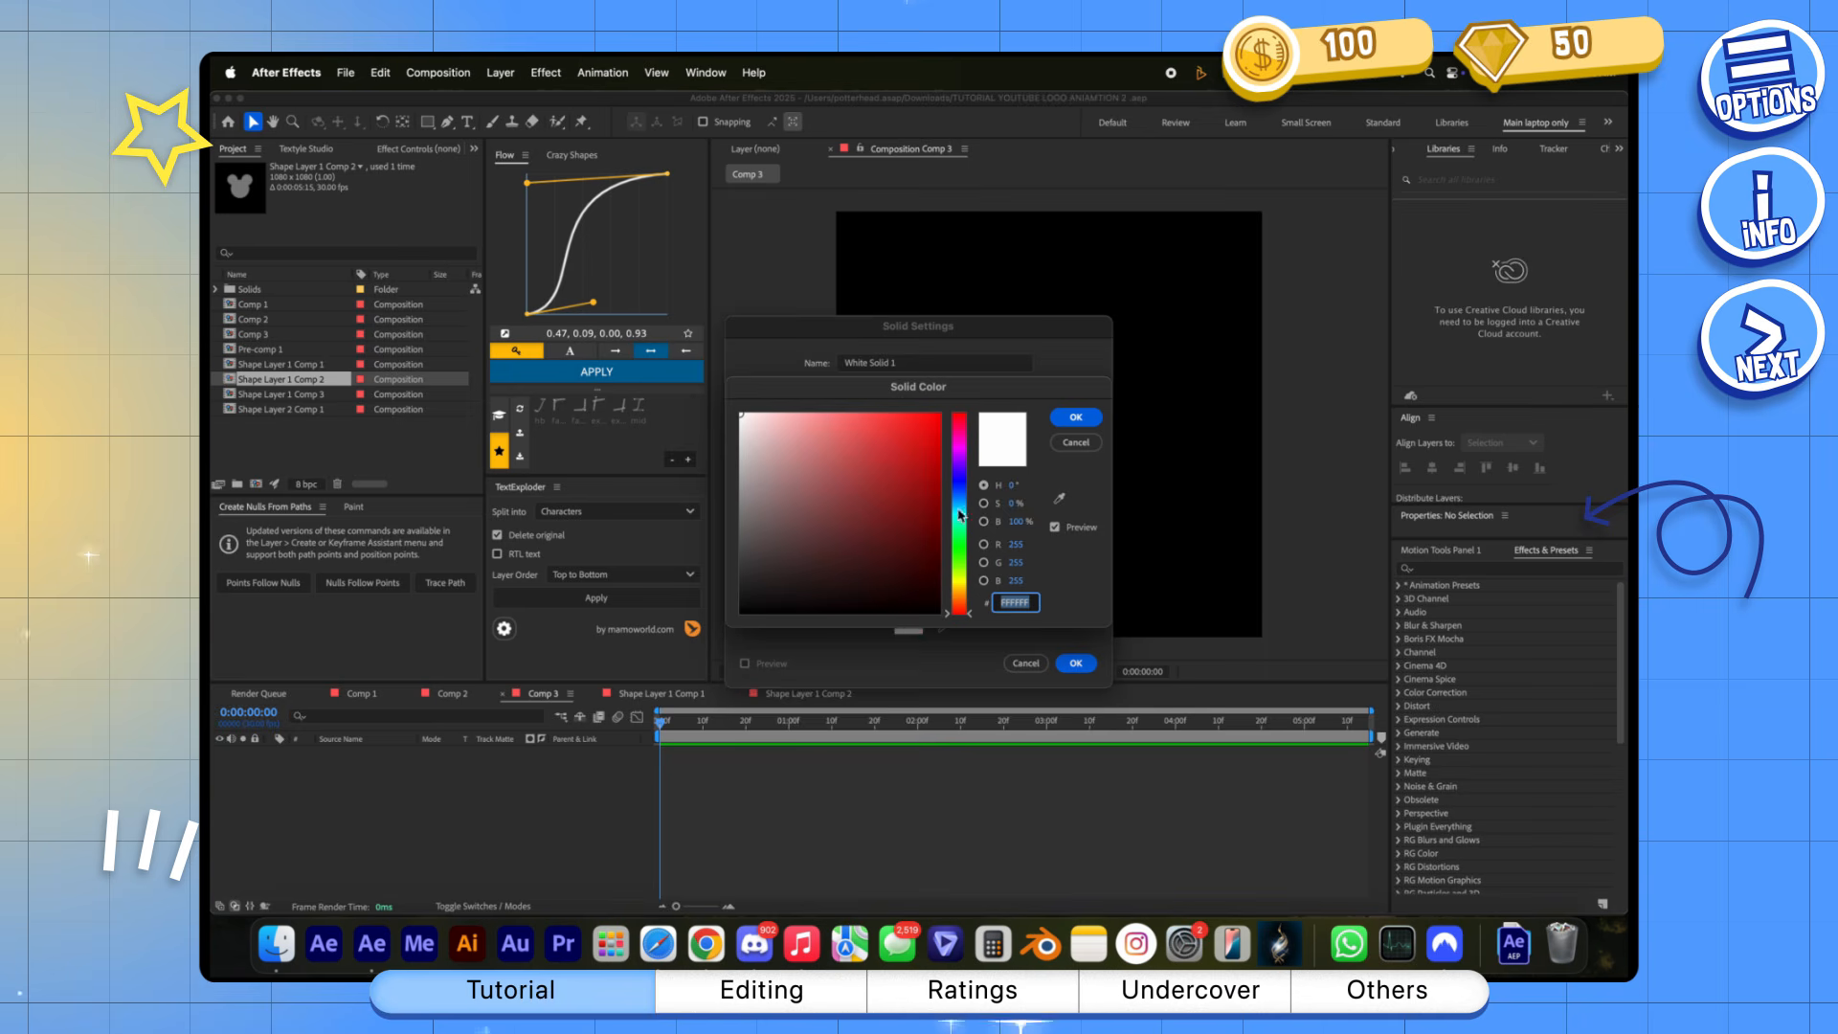
Create a full-frame pinkish-red solid in Comp 3 and mask it to a thin horizontal rectangle left of centre
{"action": "left_click", "coordinate": [1076, 417]}
{"action": "left_click", "coordinate": [1076, 663]}
{"action": "key", "text": "q"}
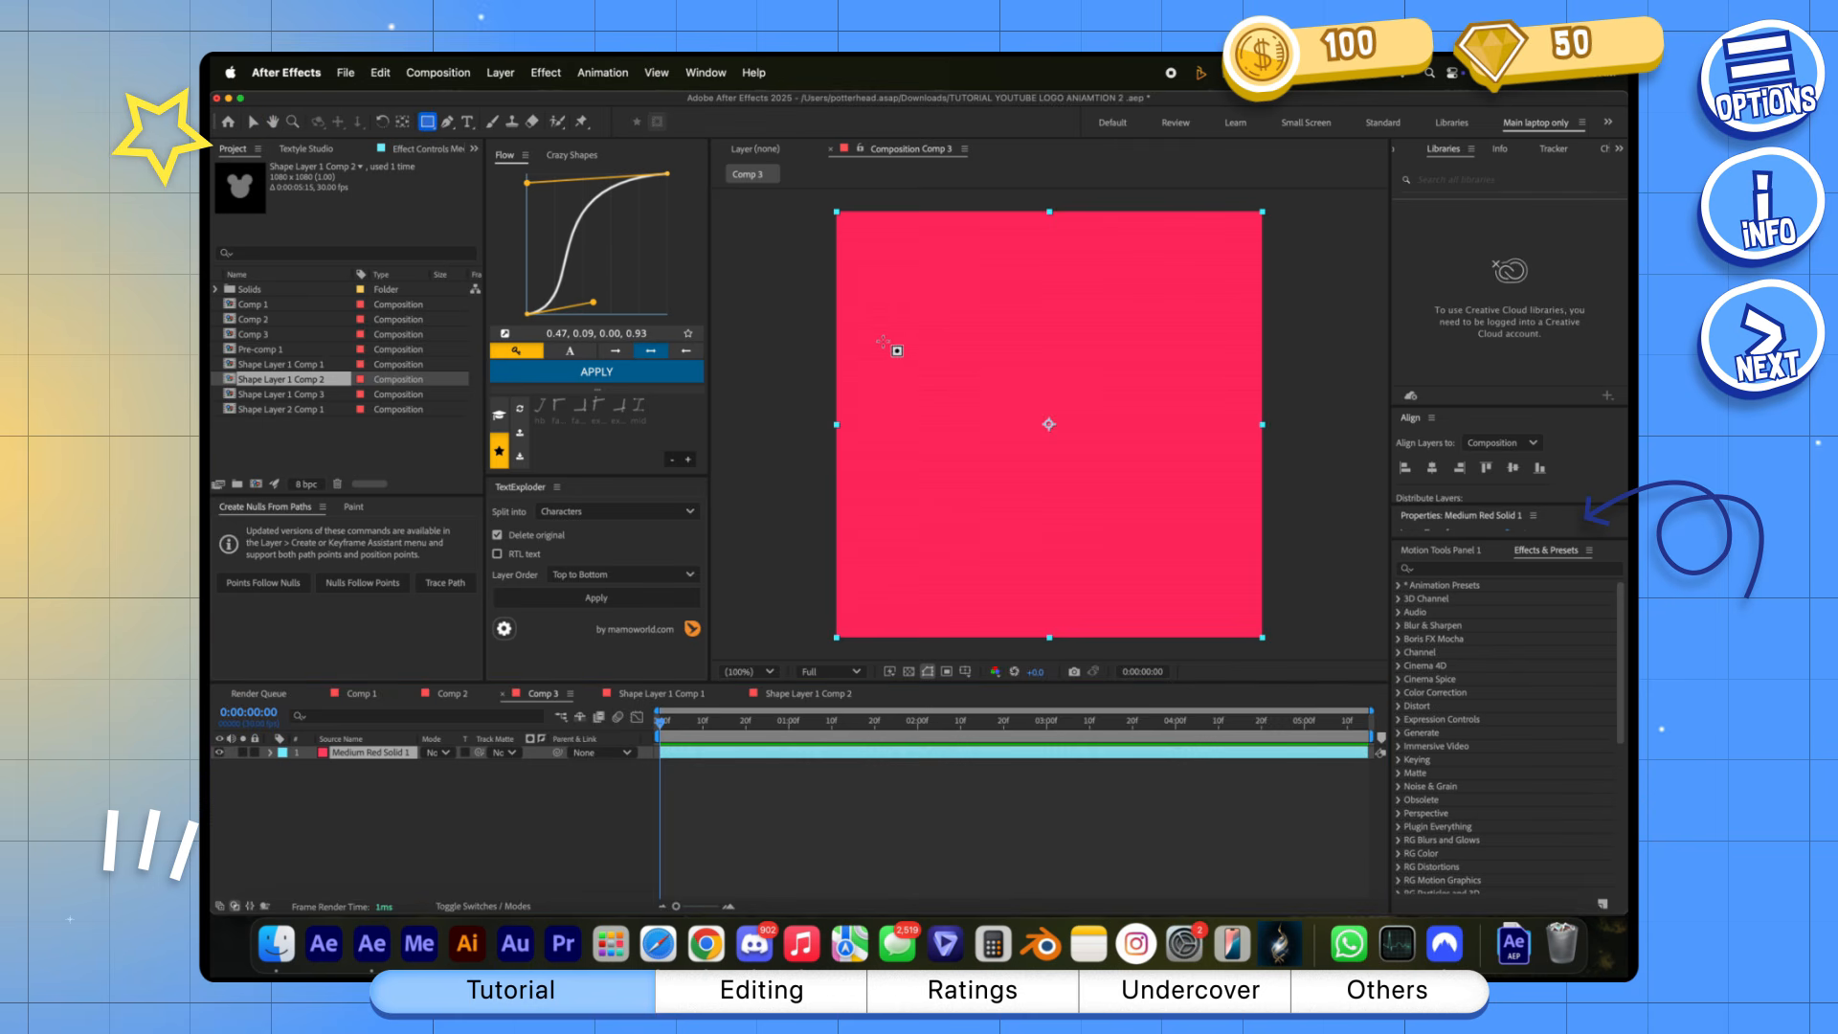
{"action": "left_click_drag", "start_coordinate": [893, 378], "coordinate": [1024, 411]}
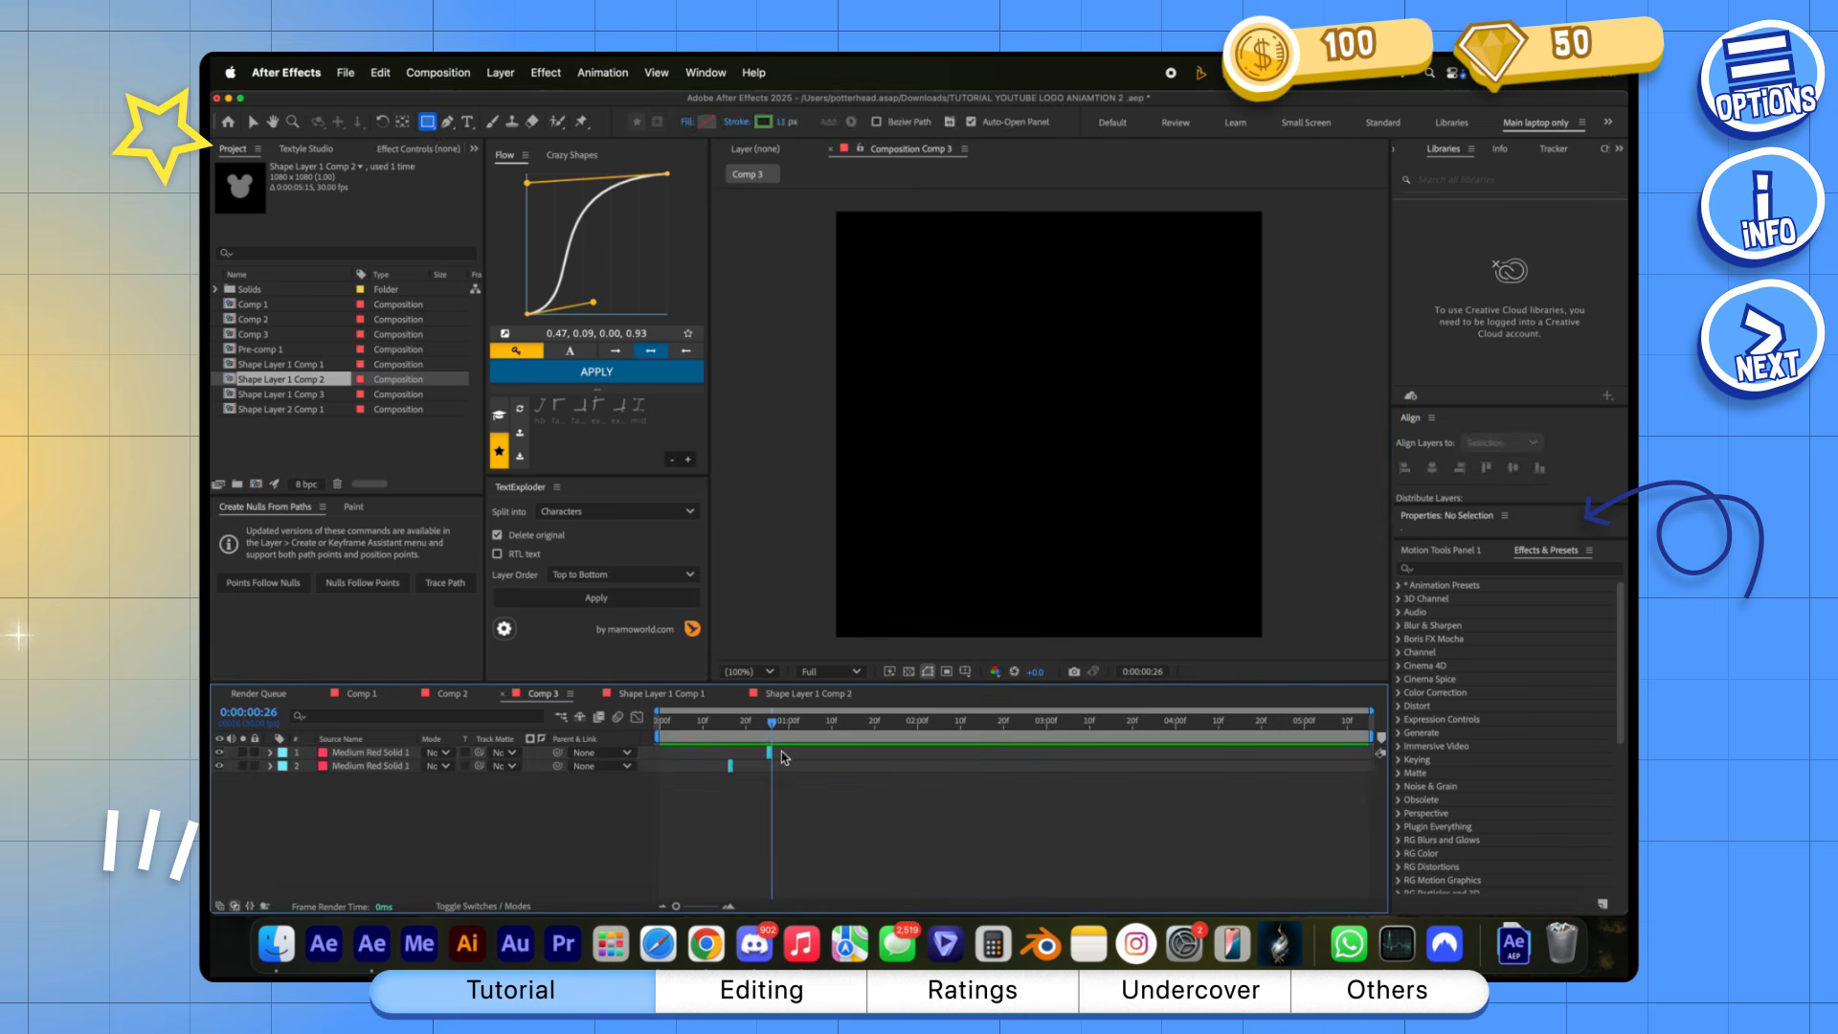
Apply S_WipeDots to the top red solid, mask it to a small rectangle near the centre, and preview from about 0:00:00:13
{"action": "double_click", "coordinate": [1474, 598]}
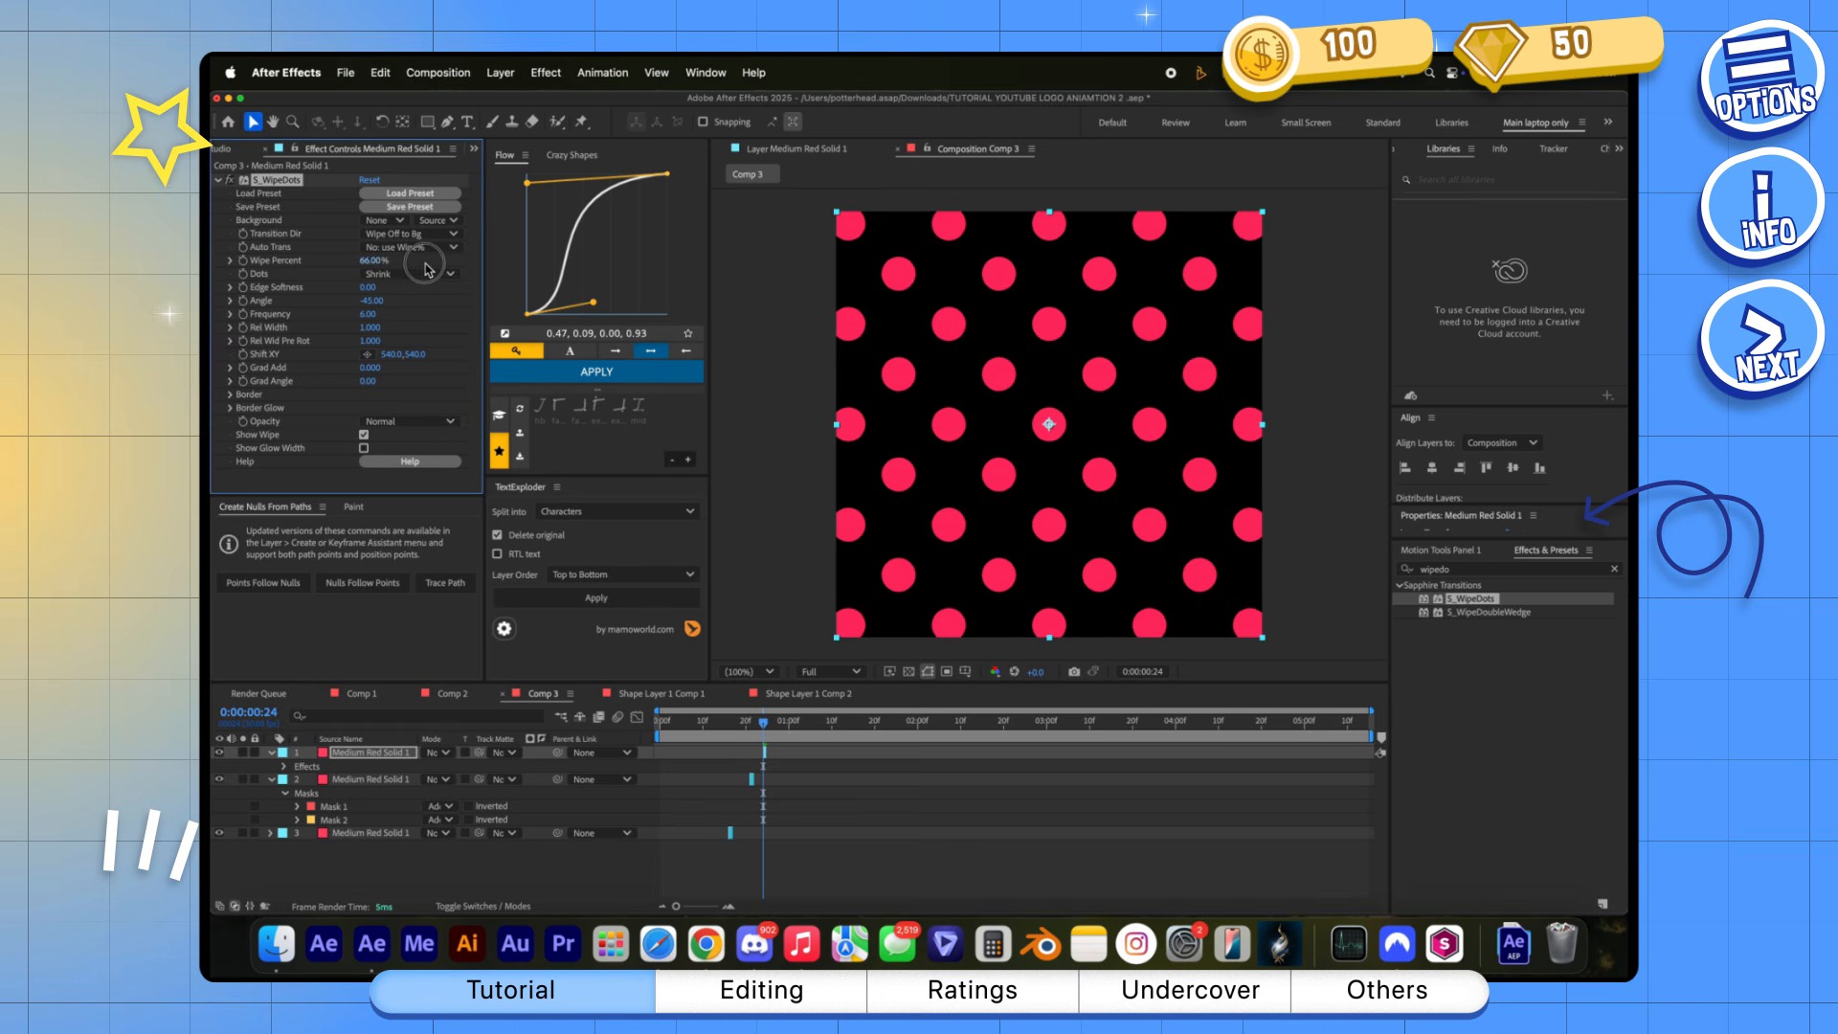
{"action": "key", "text": "q"}
{"action": "left_click_drag", "start_coordinate": [961, 412], "coordinate": [1037, 419]}
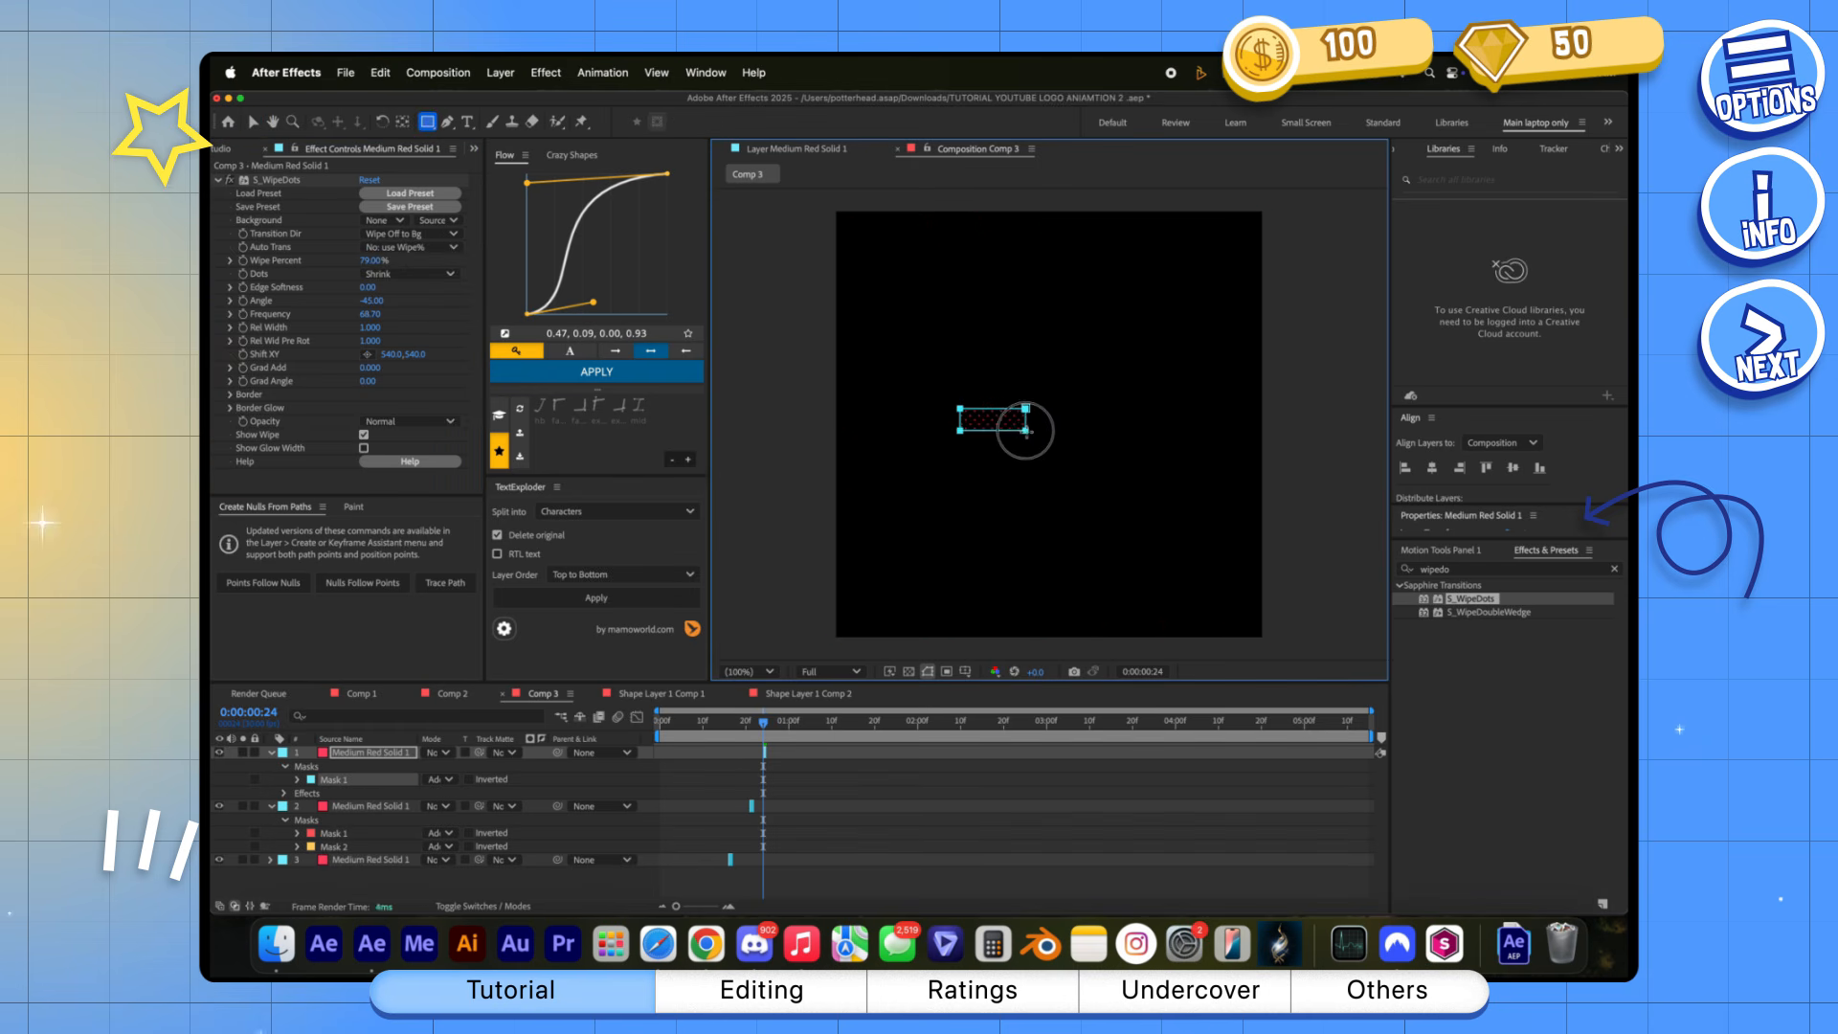
{"action": "left_click", "coordinate": [719, 729]}
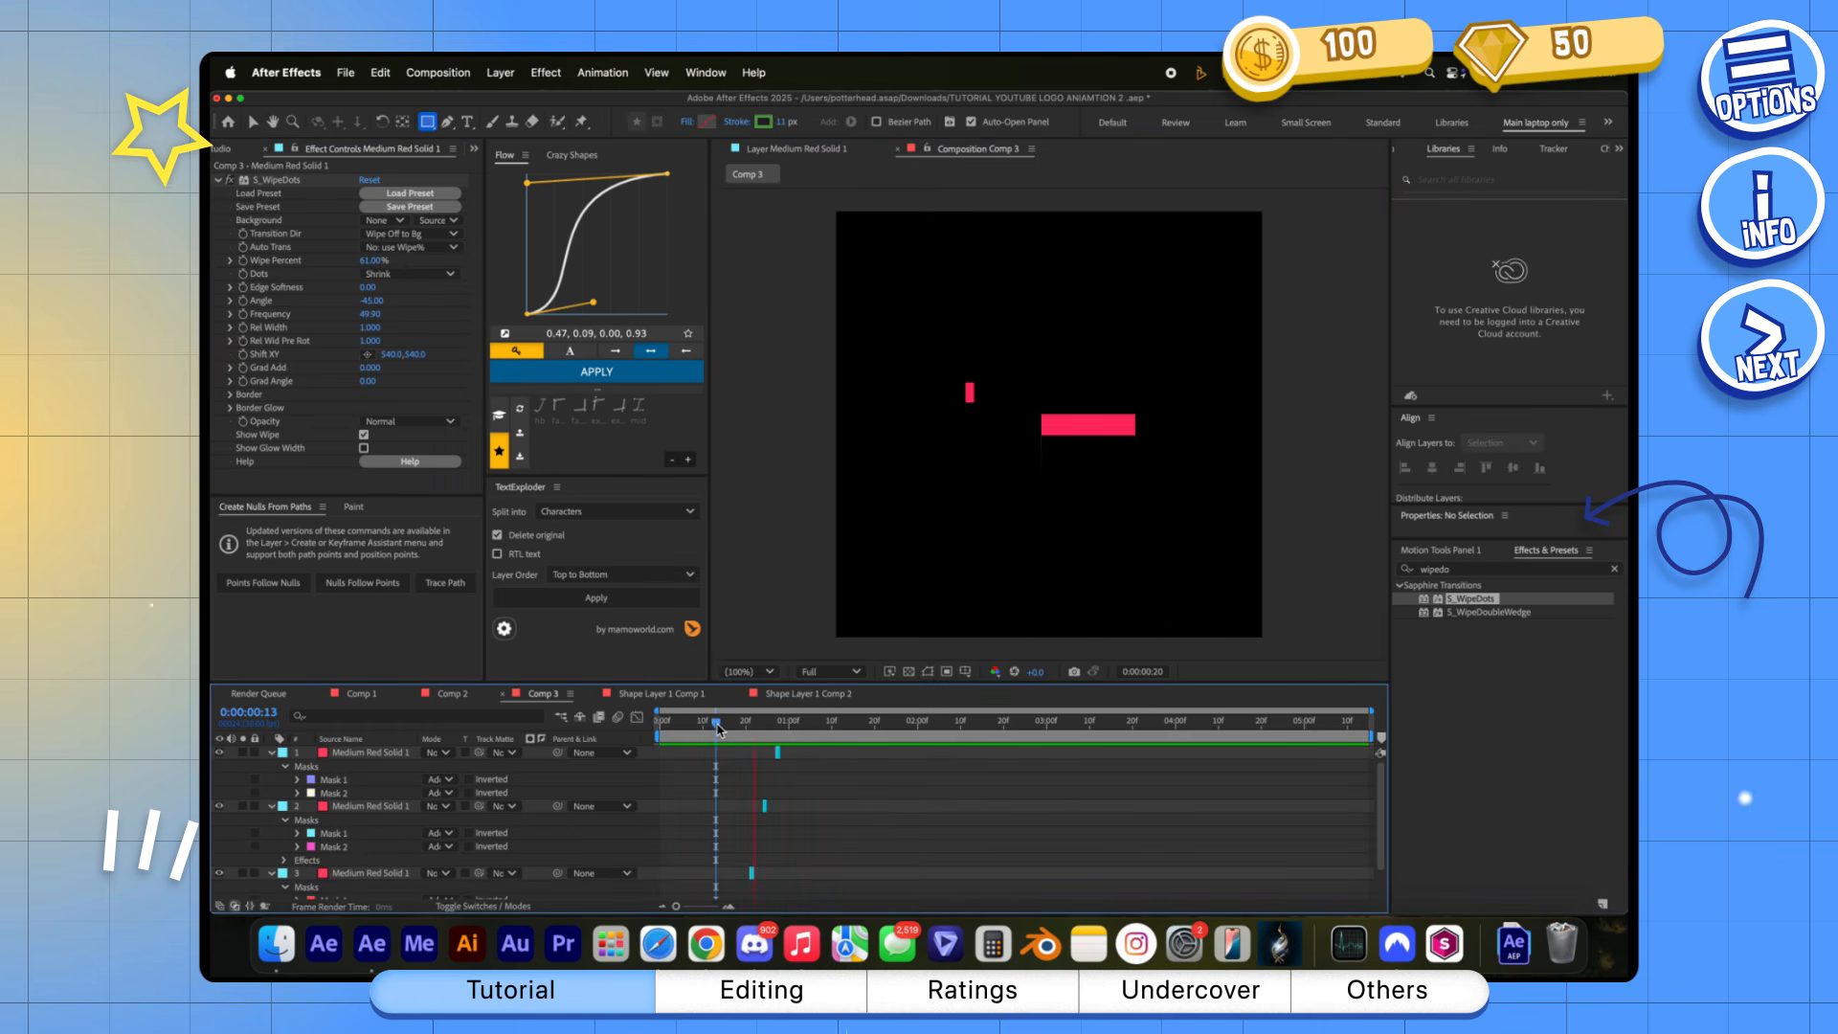